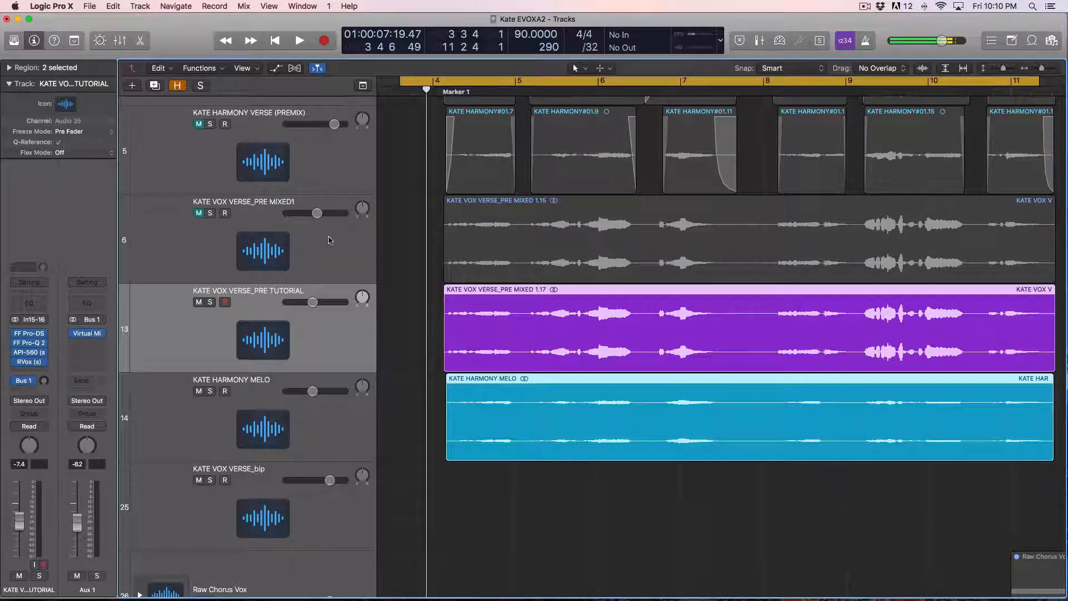
Step: Open the Virtual Mix Rack on Aux 1 and adjust the tutorial vocal track's Bus 1 send level
left_click(87, 333)
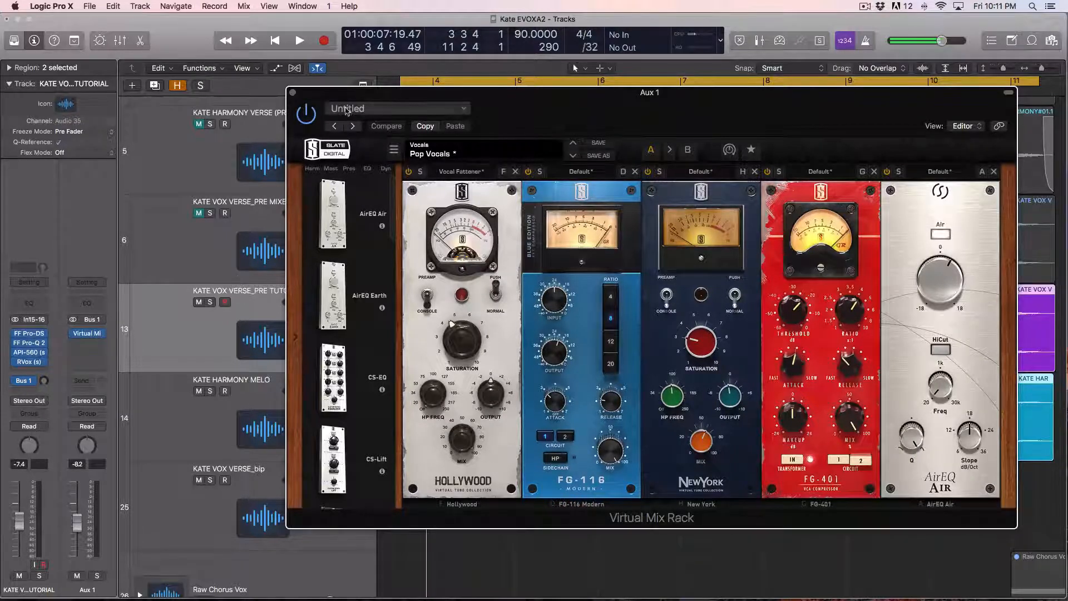
left_click_drag(345, 99, 553, 115)
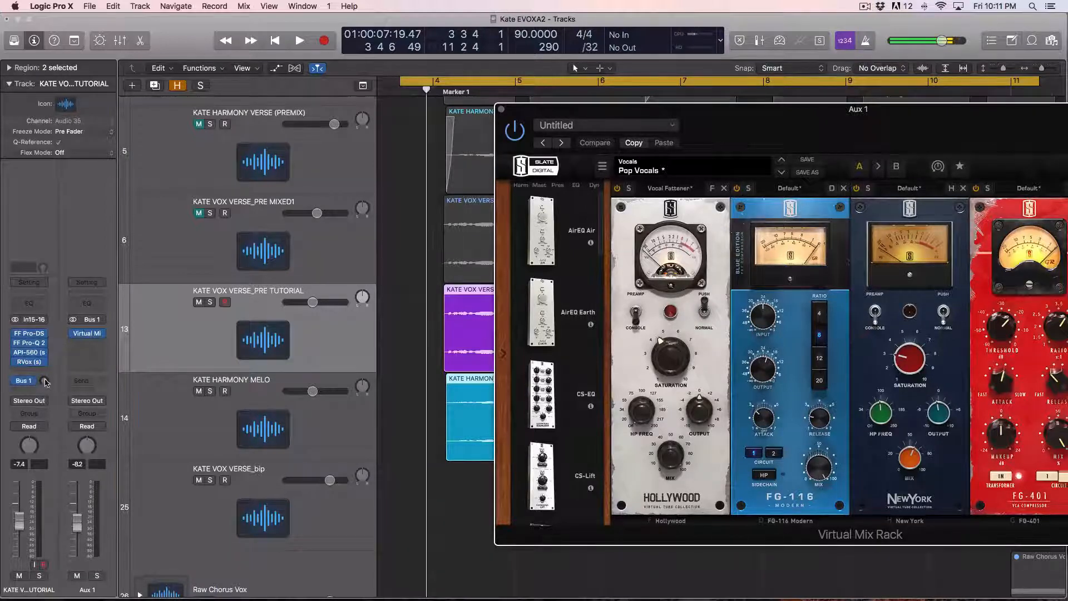
left_click_drag(44, 381, 40, 364)
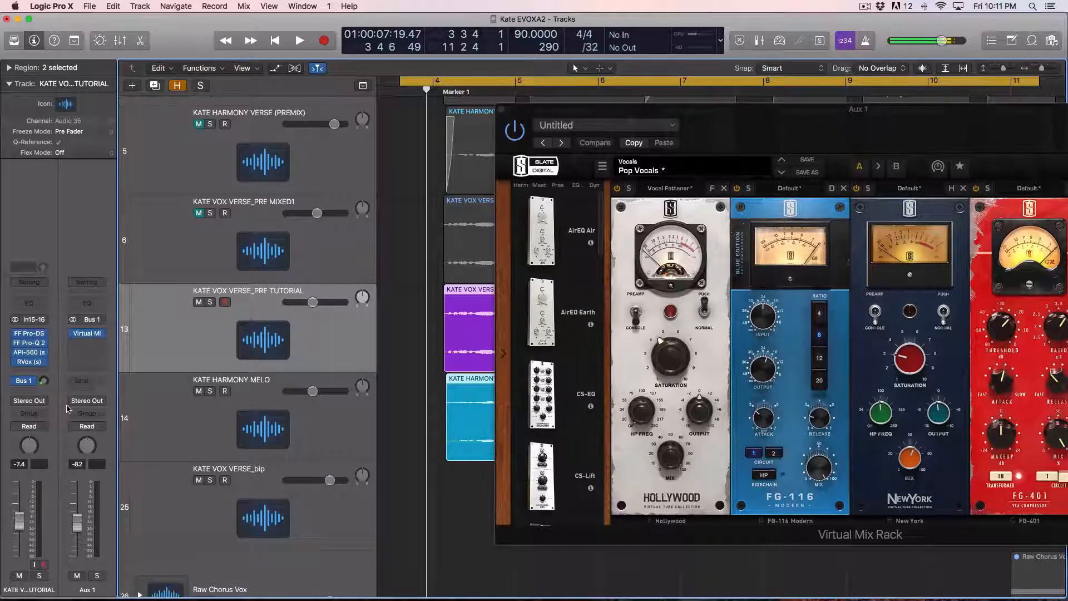
Step: Adjust the Mix amount of the Hollywood module in the Virtual Mix Rack
left_click_drag(604, 111, 467, 102)
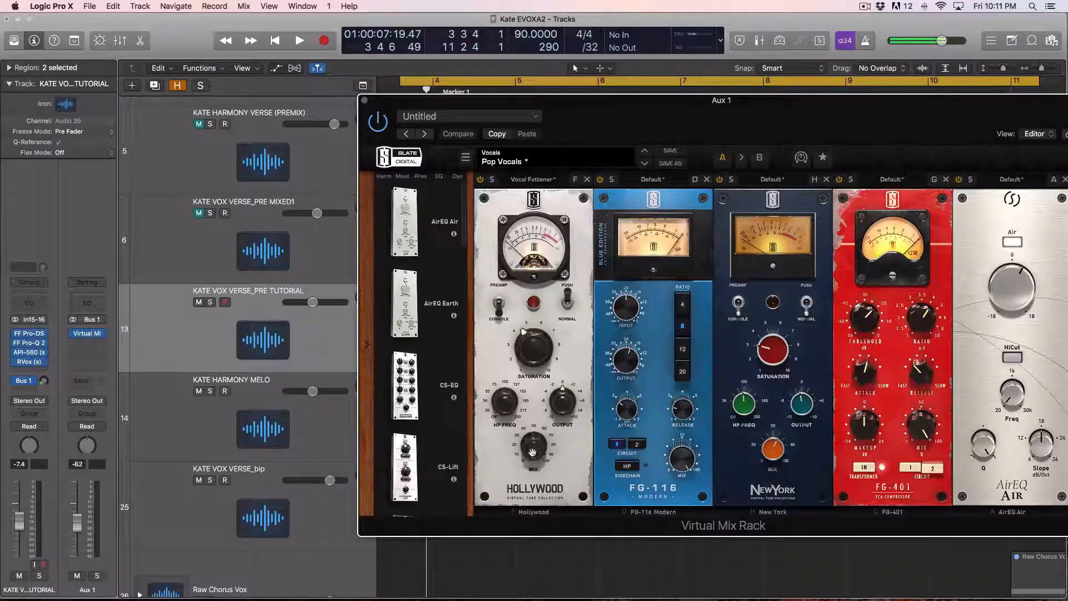
left_click_drag(536, 468, 538, 451)
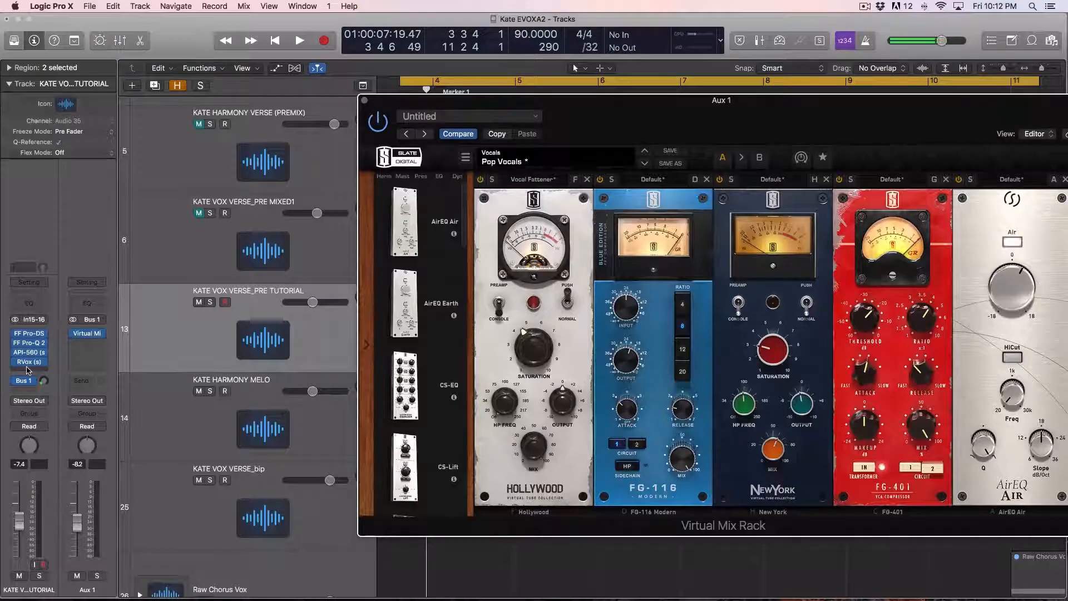
left_click_drag(498, 101, 458, 109)
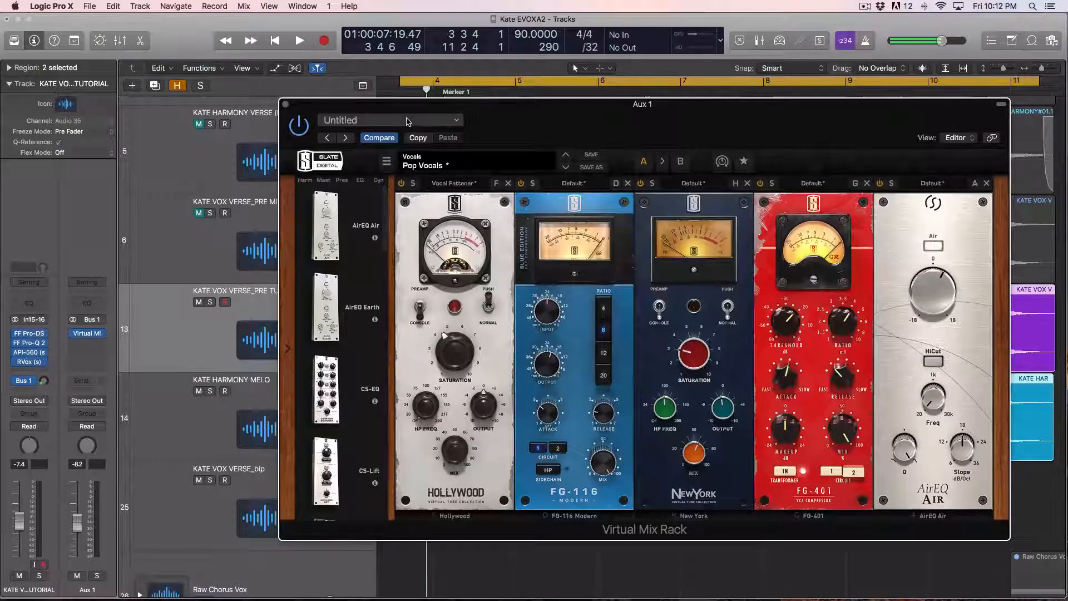
left_click_drag(406, 105, 380, 131)
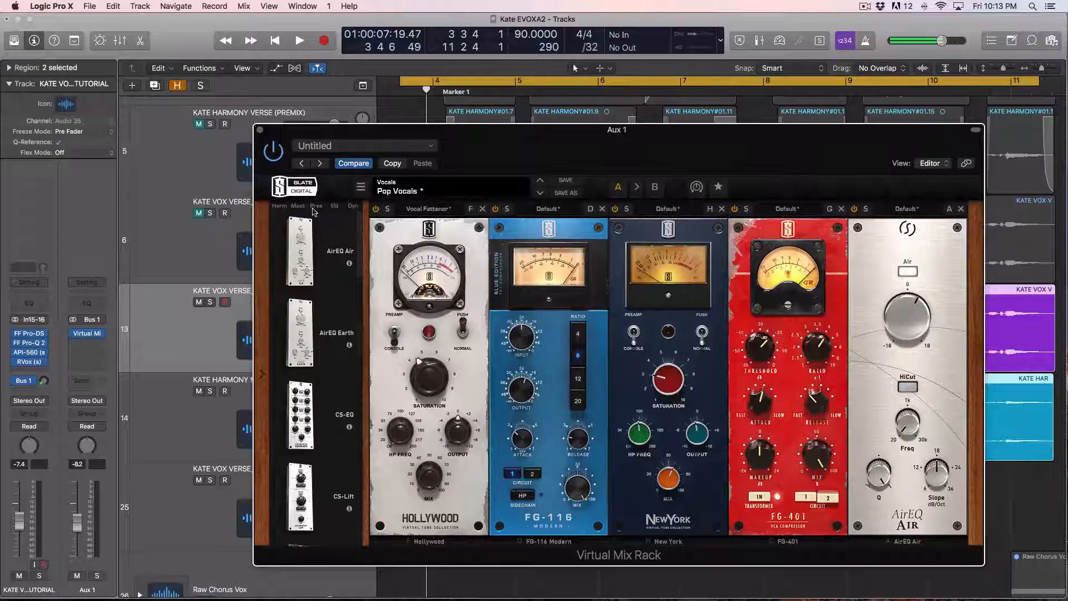
Step: Filter the module list to EQ and bypass the modules after Hollywood, including FG-116 and FG-401
left_click(335, 206)
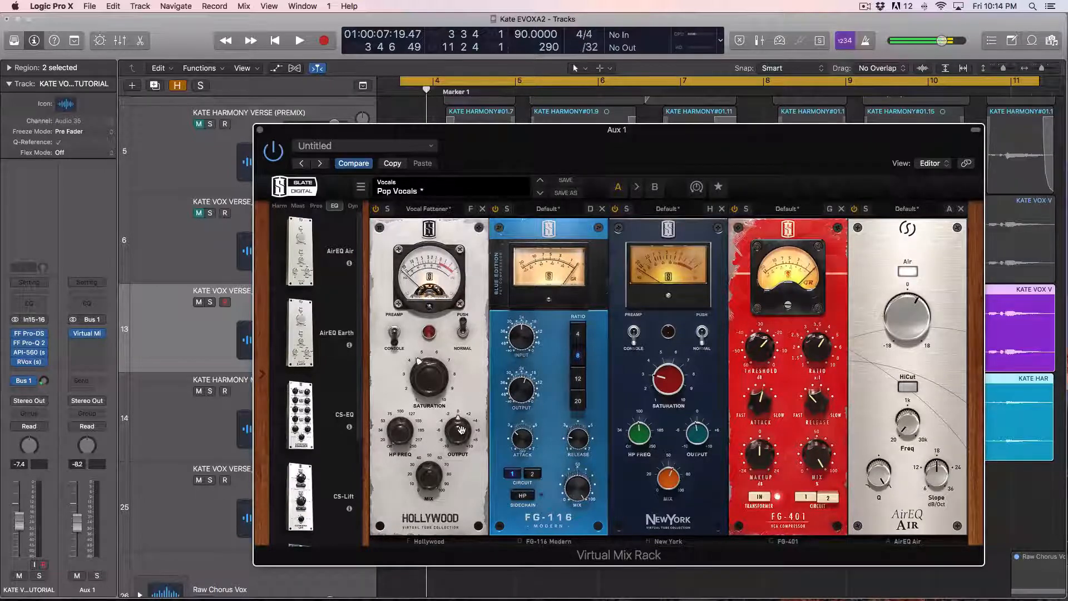
left_click(495, 209)
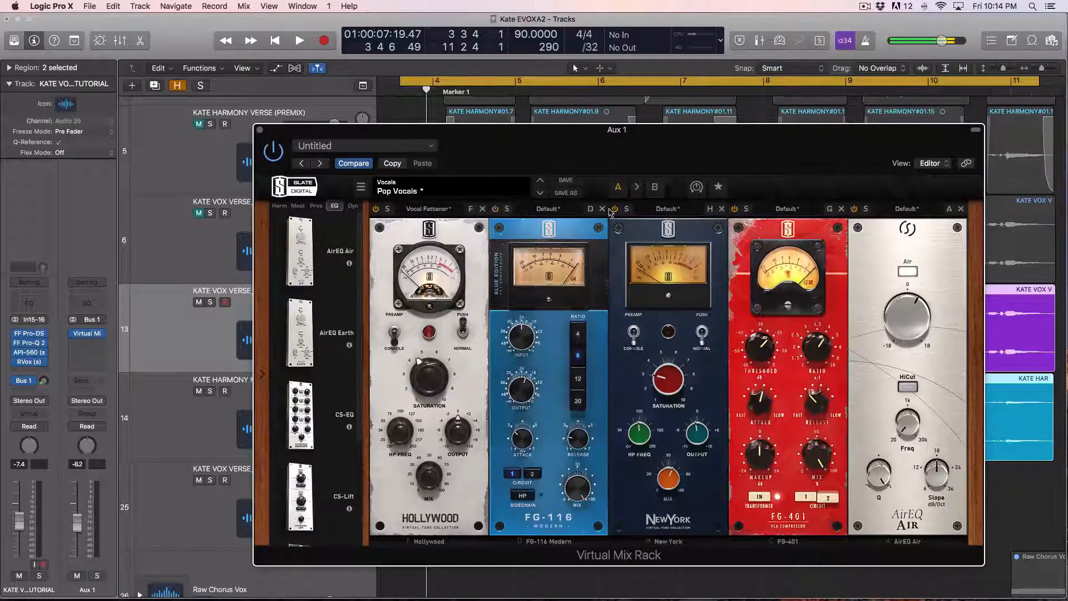
left_click(734, 210)
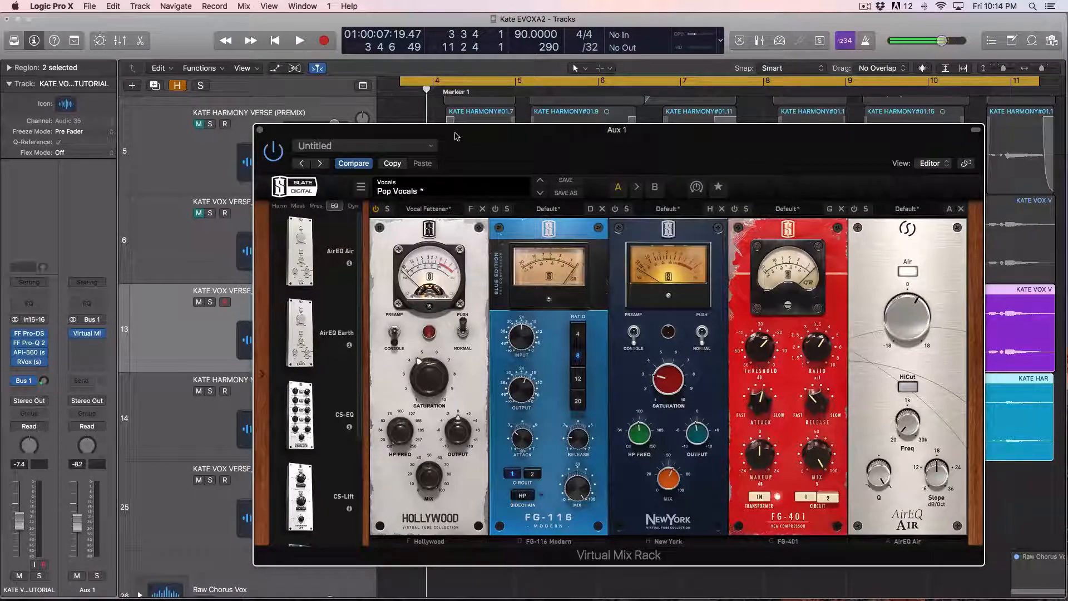
Step: Turn up the tutorial vocal track's send level to Bus 1
left_click_drag(455, 133, 546, 111)
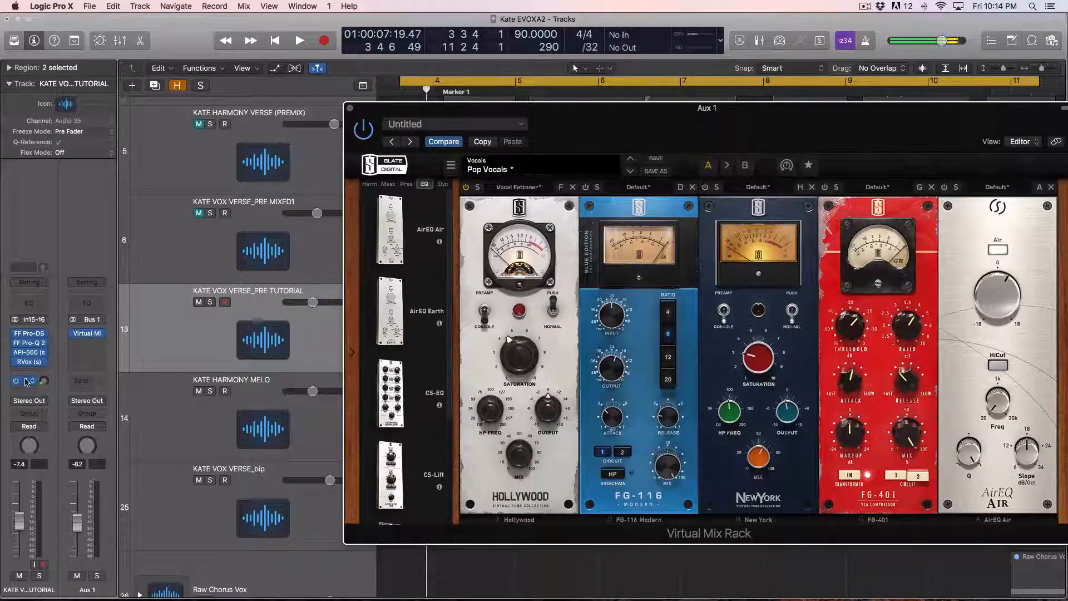
left_click(42, 381)
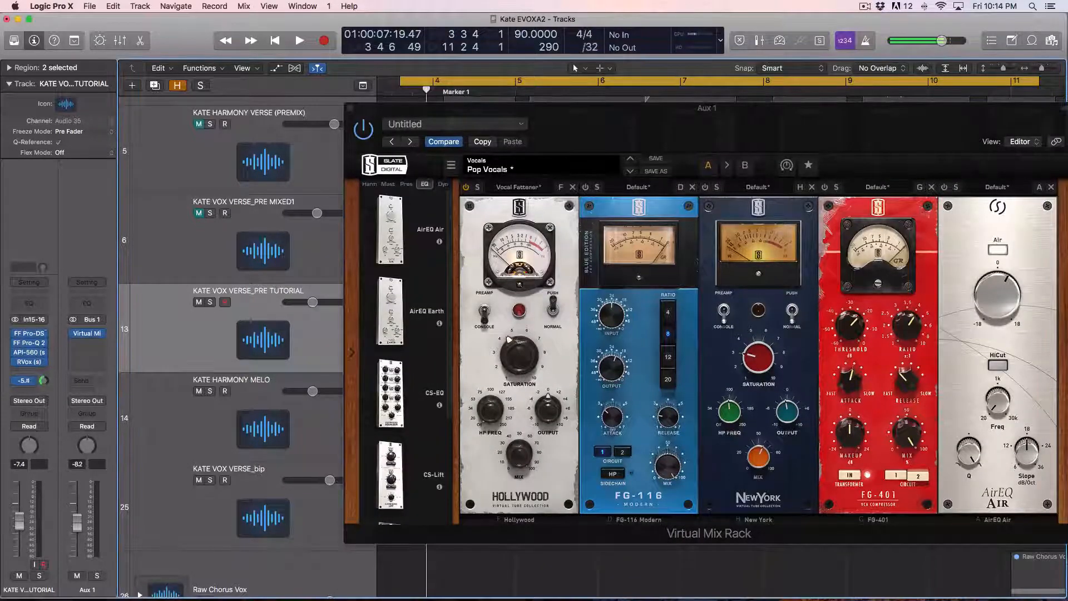
left_click_drag(47, 379, 43, 379)
Step: Select only the purple vocal region on the tutorial track and place the playhead near its start in bar 4
left_click_drag(410, 111, 678, 123)
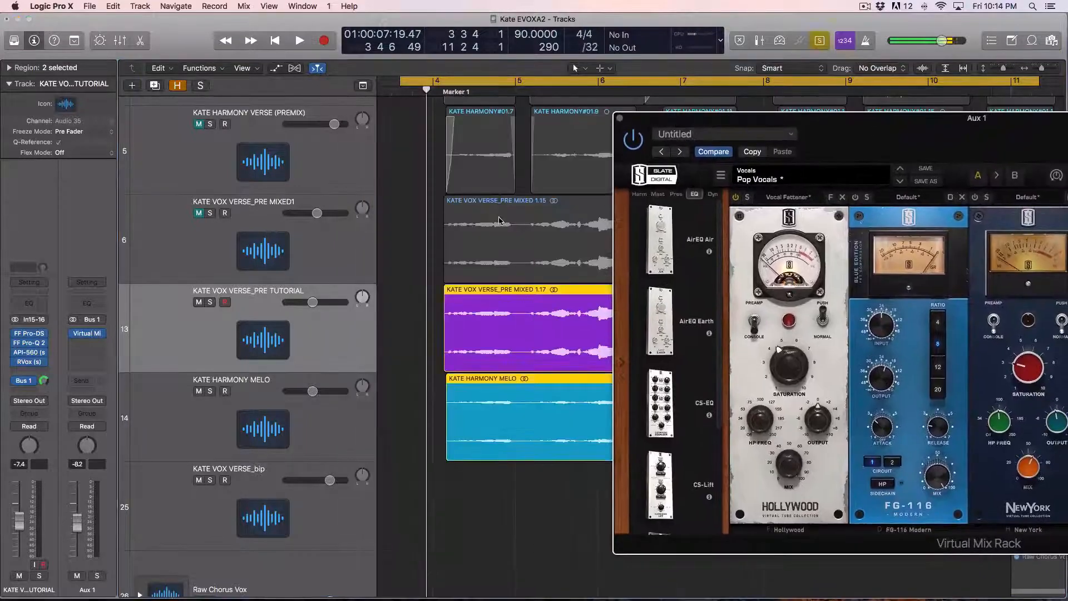
left_click(410, 302)
left_click(522, 320)
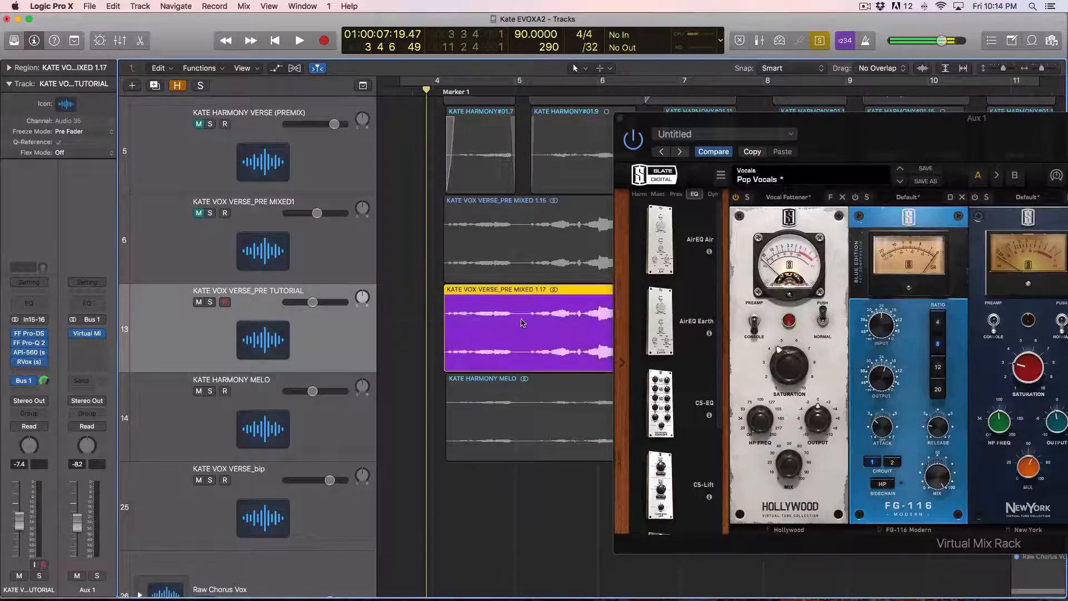
left_click_drag(664, 121, 504, 106)
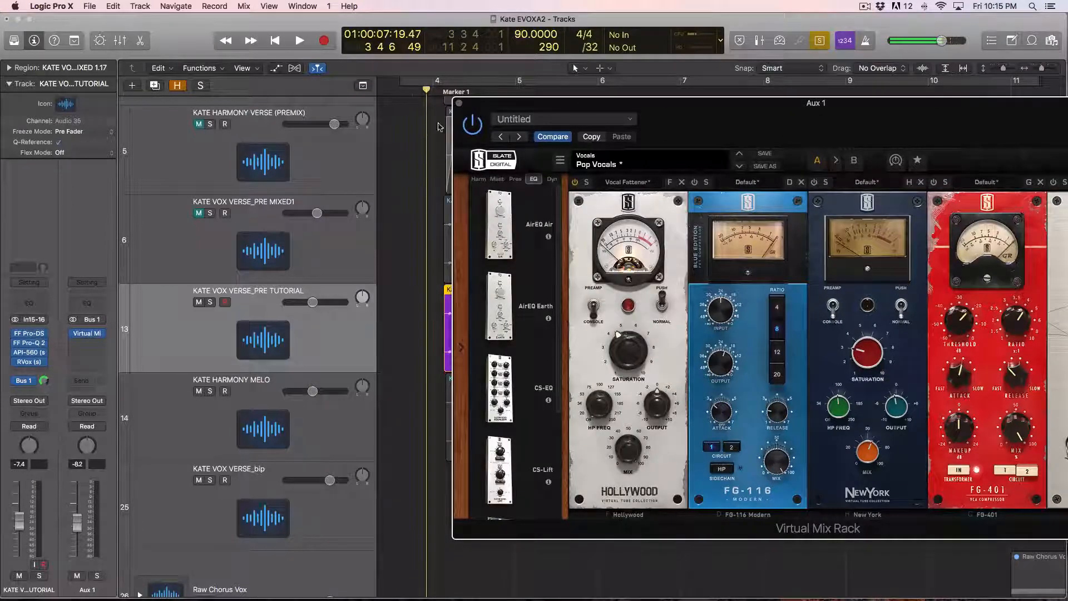
left_click_drag(521, 104, 633, 103)
left_click(451, 93)
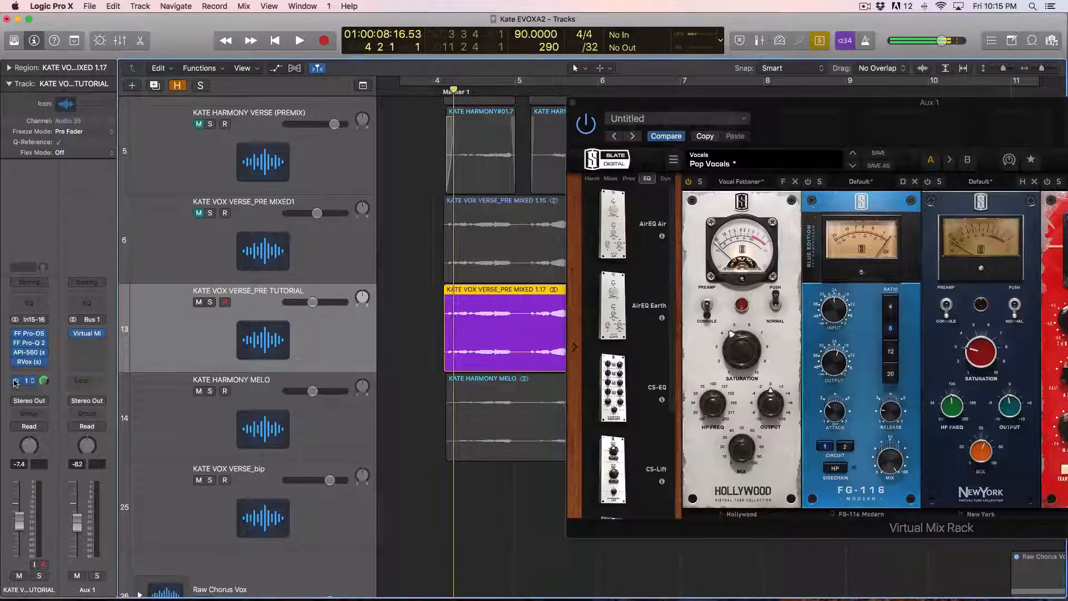
Step: Play the tutorial vocal with its Bus 1 send bypassed to hear the dry signal
key("space")
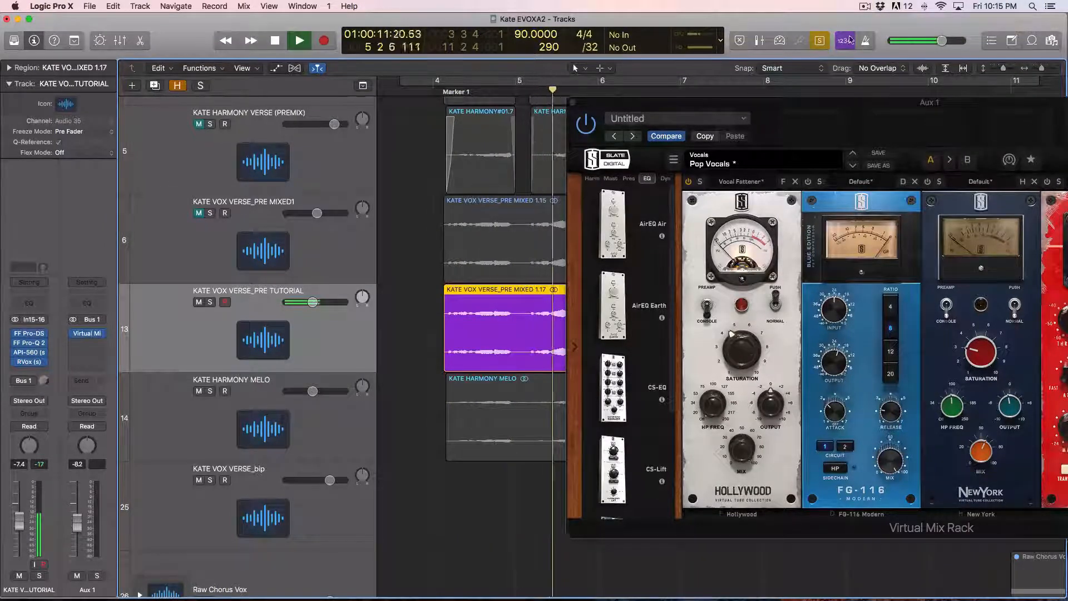
left_click(864, 8)
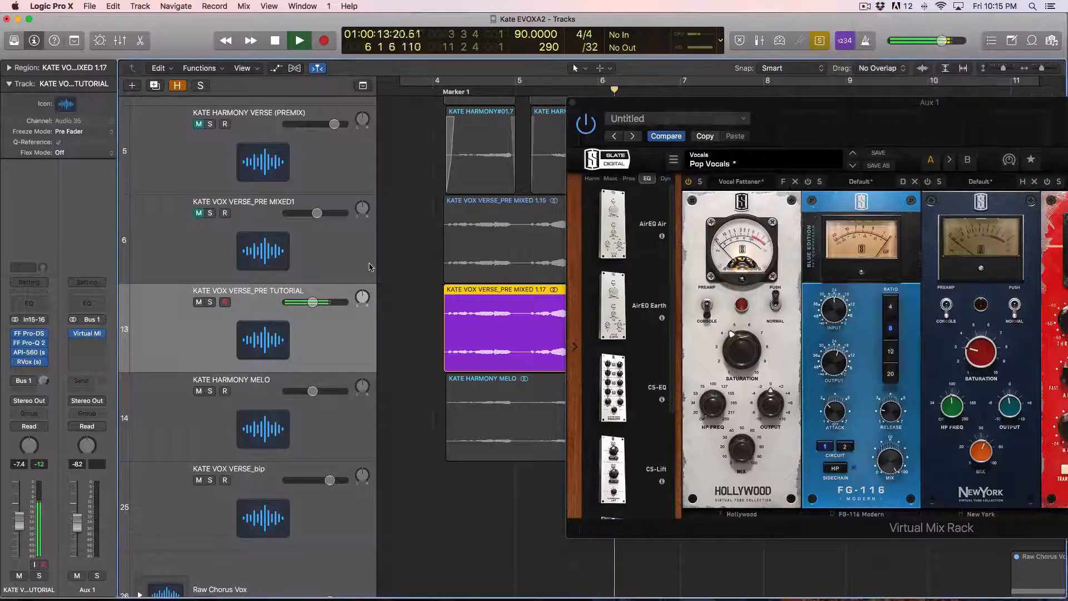
key("space")
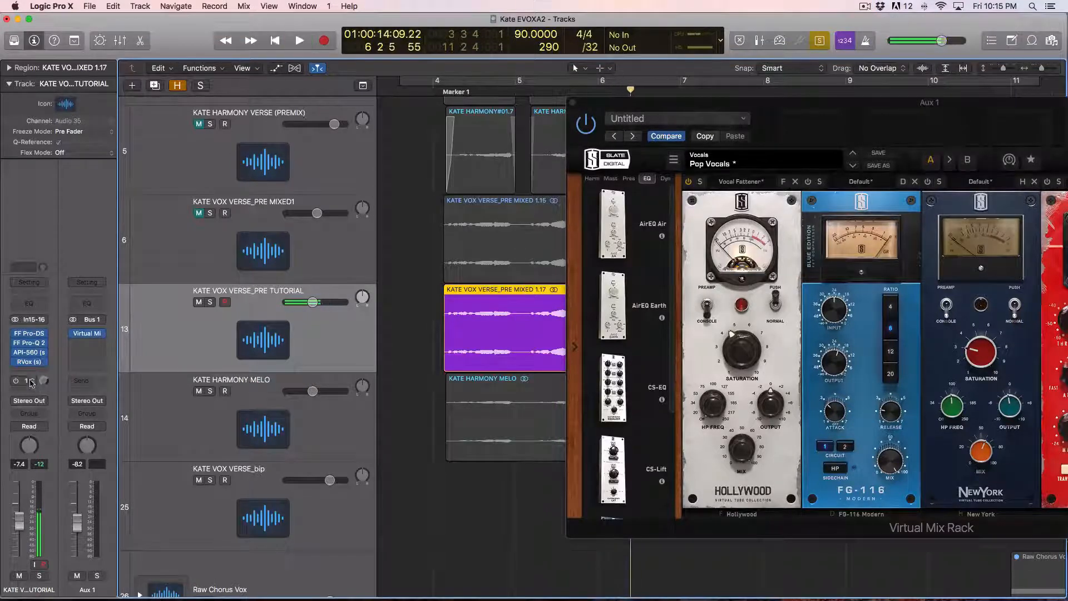
Step: With the Bus 1 send re-enabled, solo Aux 1 and raise its fader to 0.4 dB during playback
left_click(96, 575)
key("space")
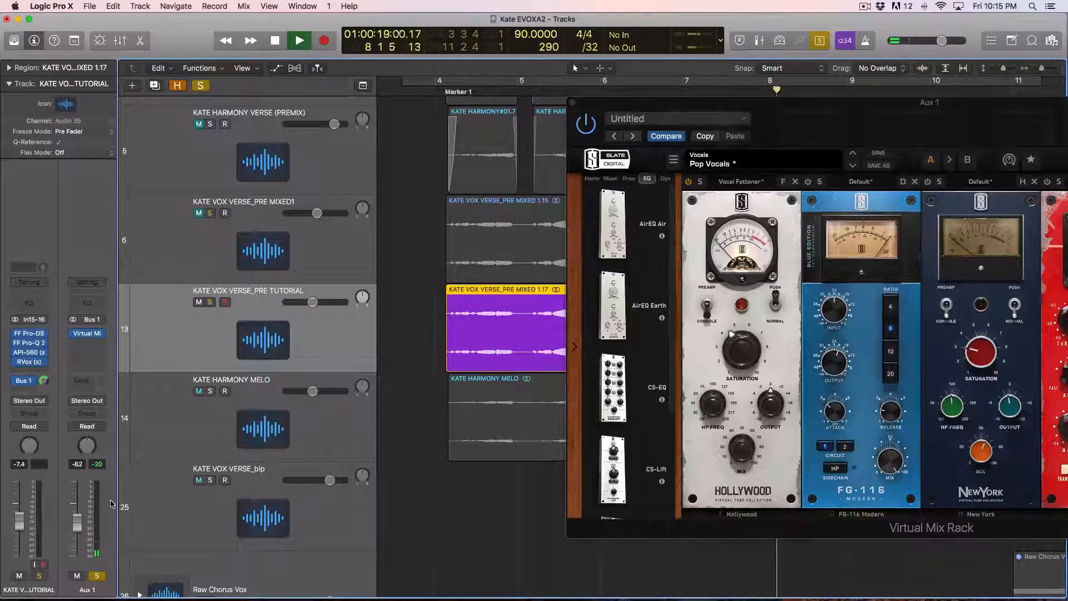
left_click_drag(72, 527, 77, 500)
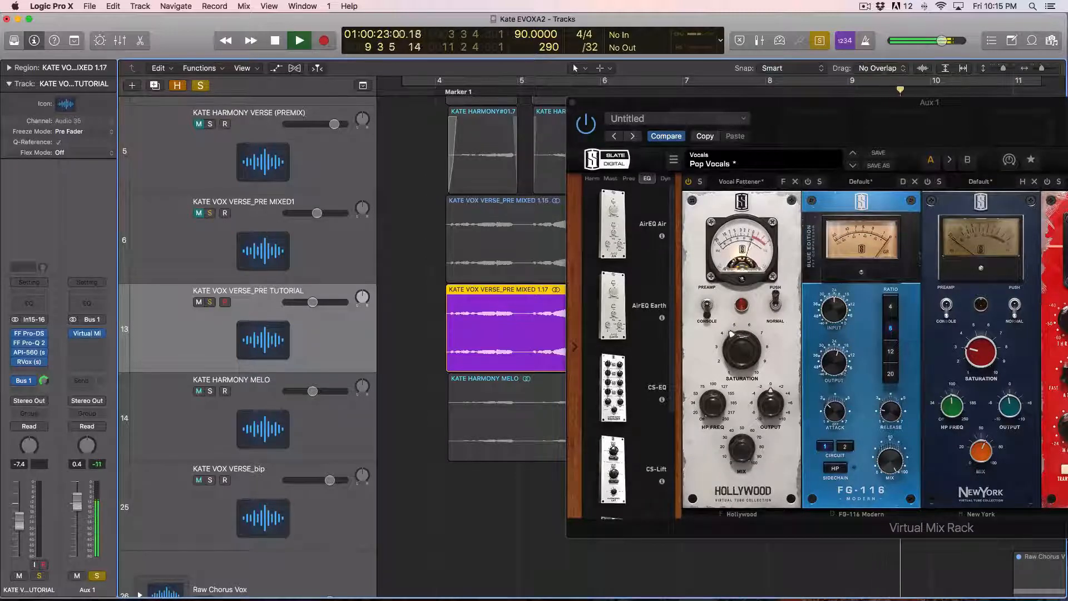
key("space")
Step: Compare the soloed vocal track with Aux 1's solo off and on during playback, and clear both solos
left_click(45, 576)
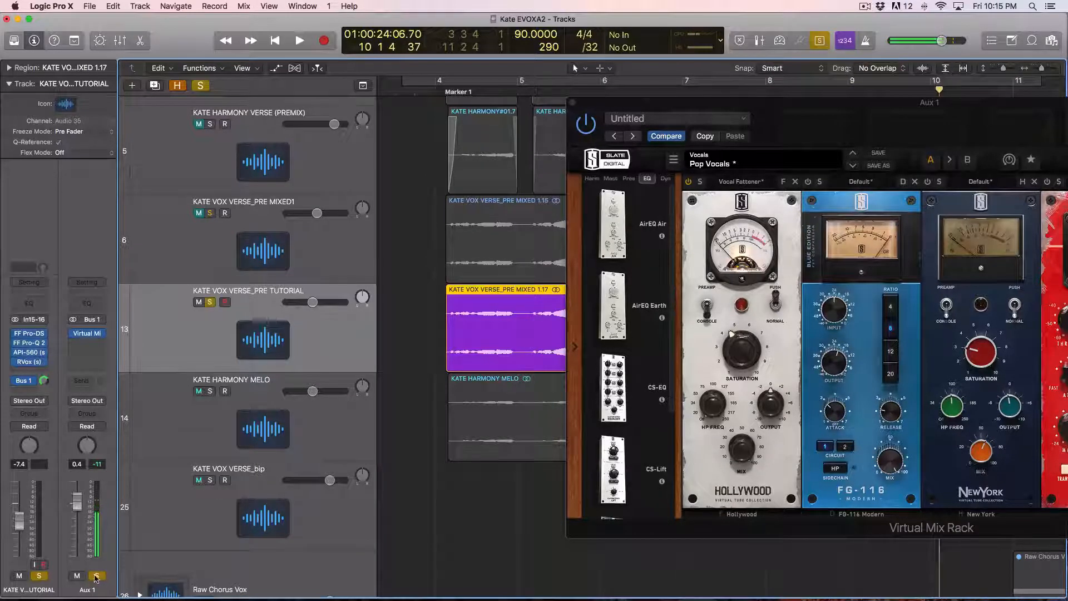
key("space")
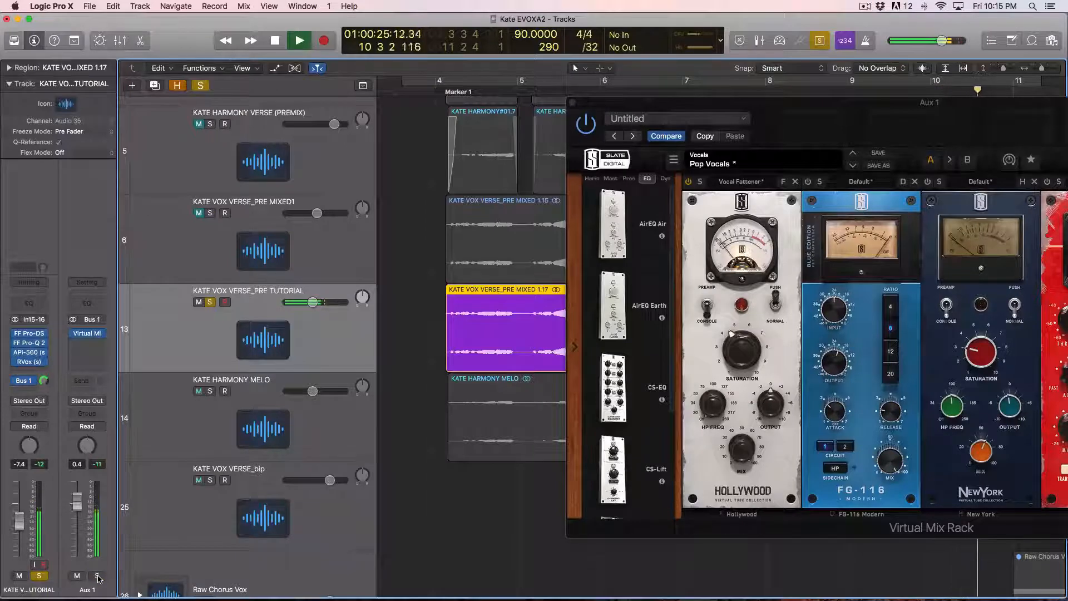
left_click(98, 576)
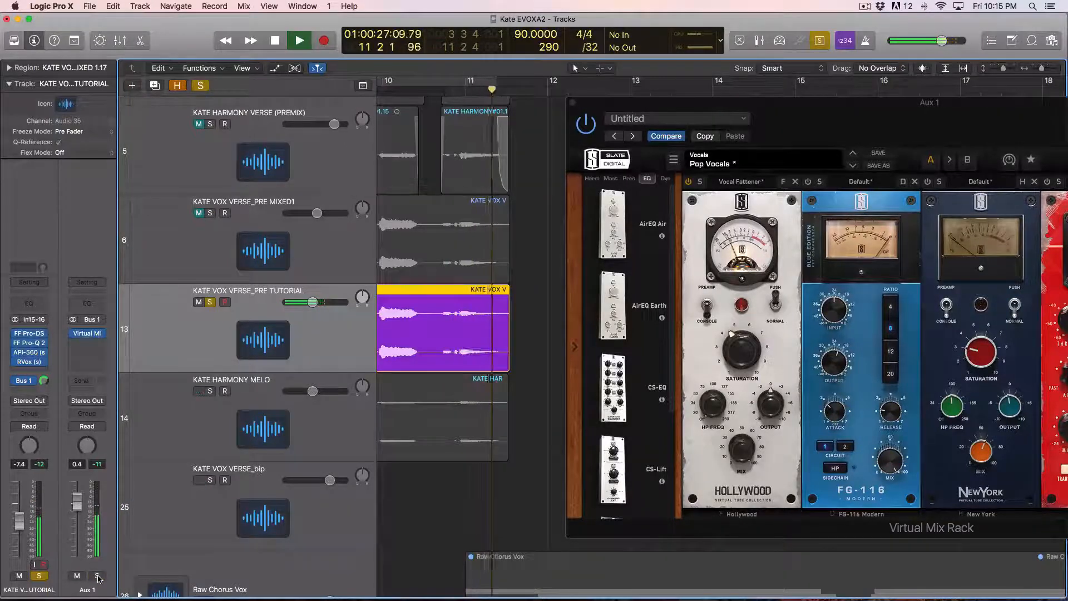
key("space")
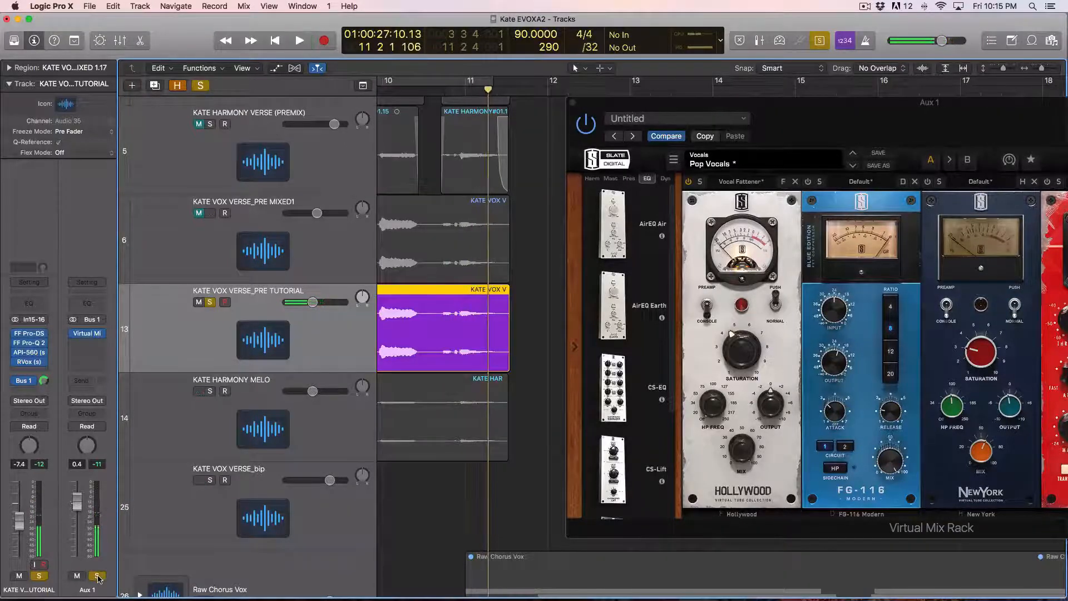
left_click(39, 576)
Step: Return the playhead to bar 4 near the start of the tutorial vocal region, keeping the plug-in window in view
scroll(473, 250, "left", 5)
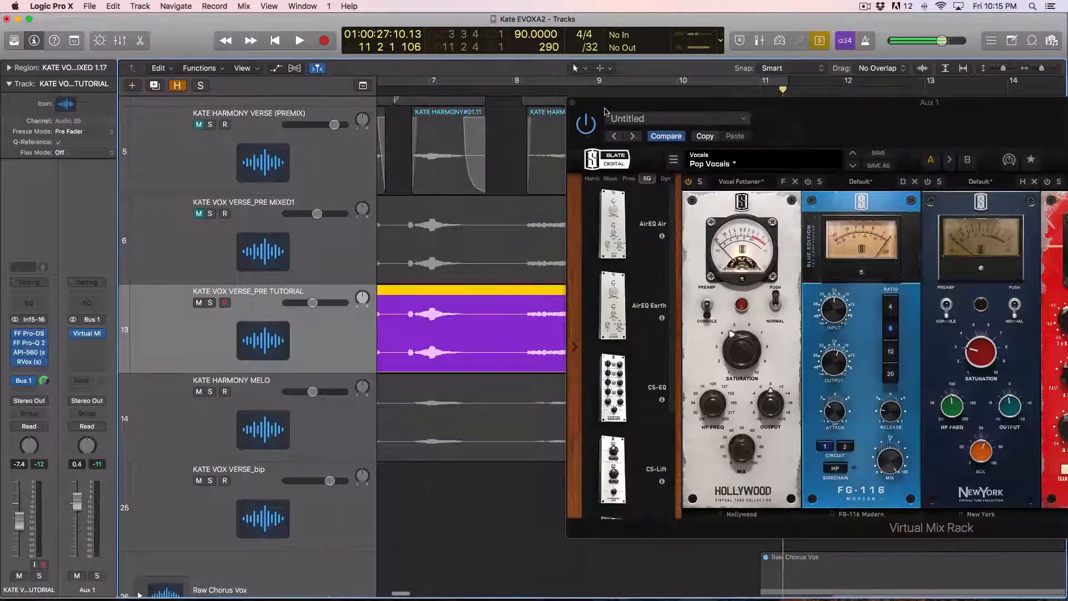
left_click_drag(605, 110, 669, 99)
left_click(533, 89)
left_click_drag(773, 102, 578, 84)
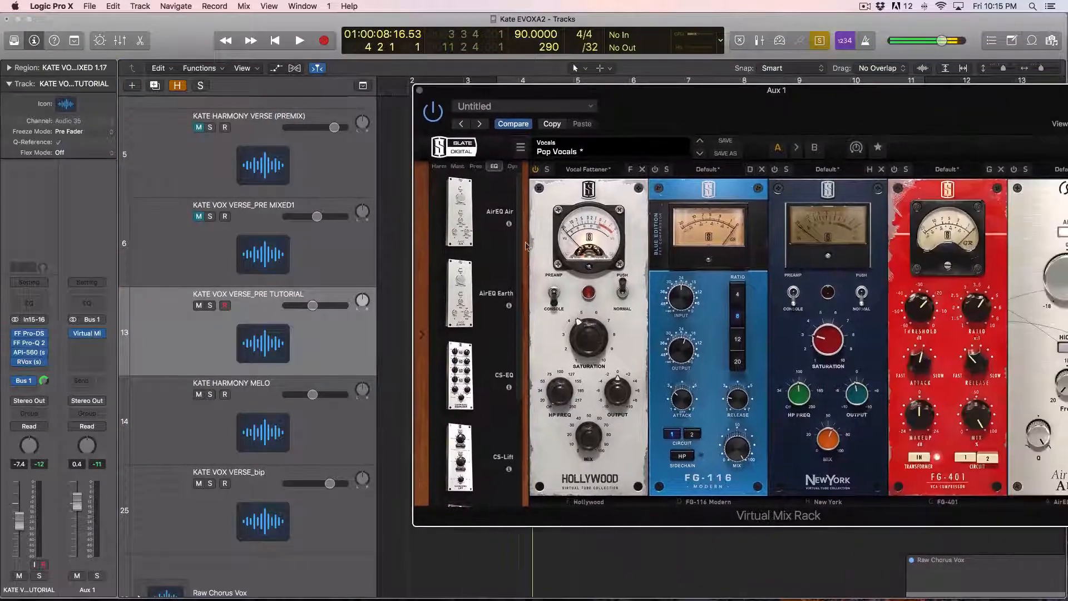
left_click_drag(665, 99, 569, 84)
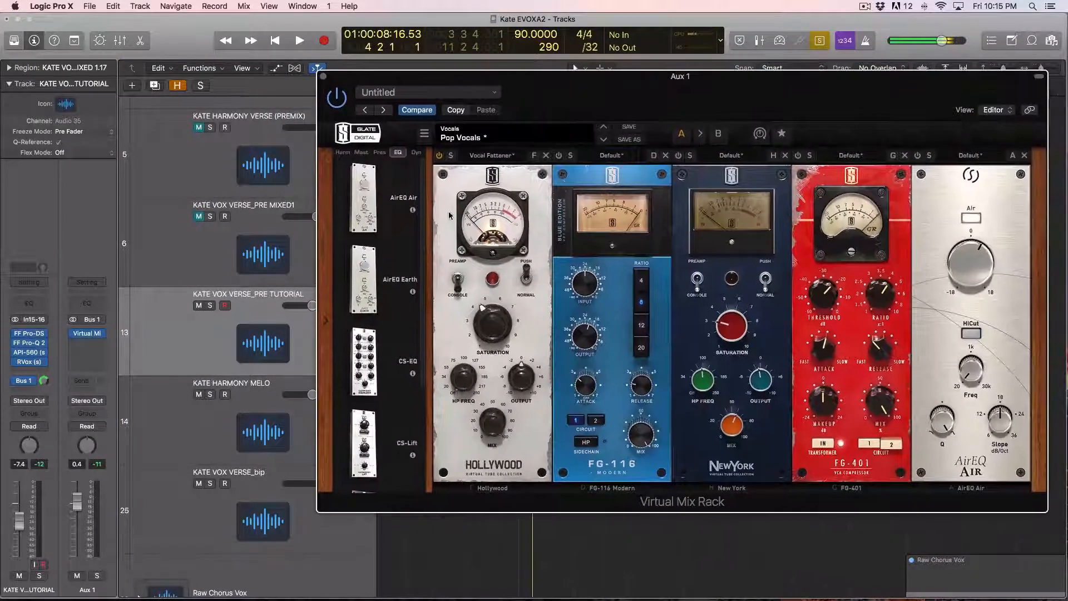
left_click(424, 135)
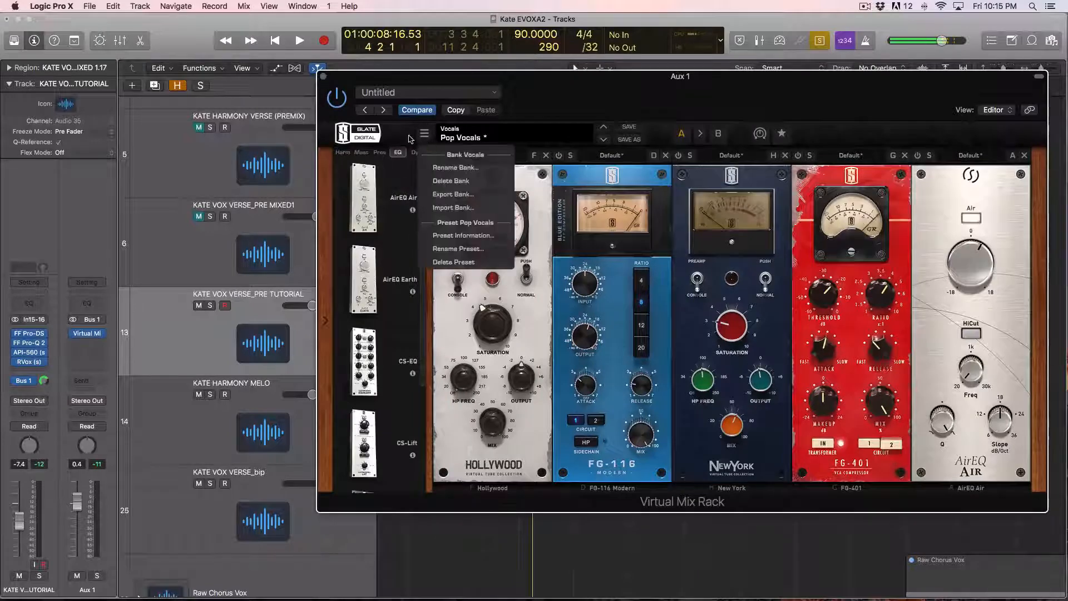
left_click(410, 139)
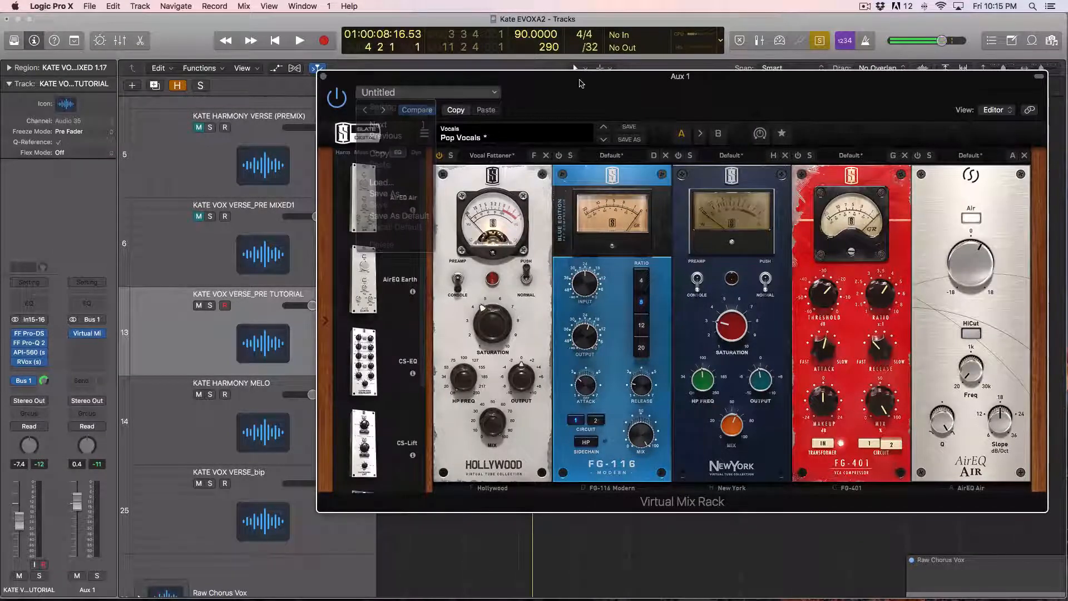
Step: Play the vocal briefly and try the Hollywood module's Saturation at about 8.09
left_click_drag(574, 83, 864, 87)
key("space")
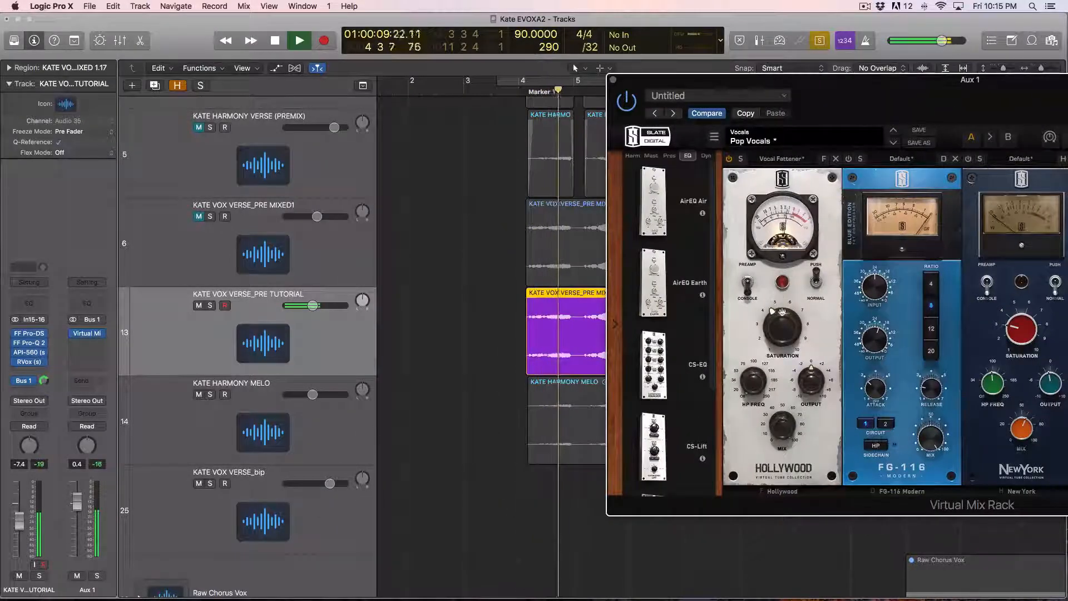
key("space")
left_click_drag(785, 326, 774, 245)
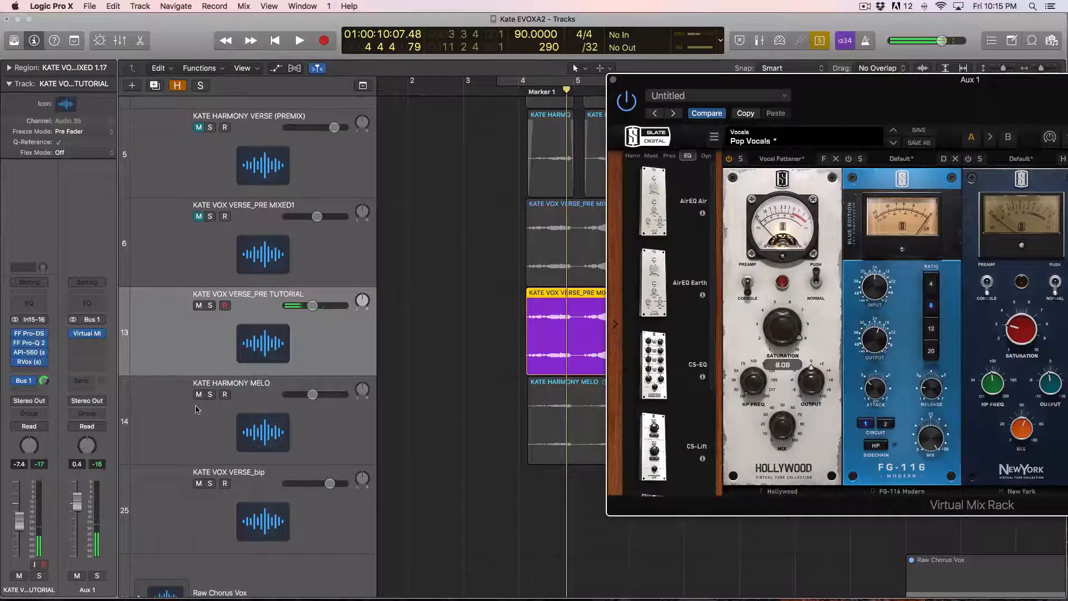
Step: Solo Aux 1 and lower the Hollywood module's Saturation to just below 5 during playback, ending with the solo cleared and playback stopped
left_click(97, 576)
key("space")
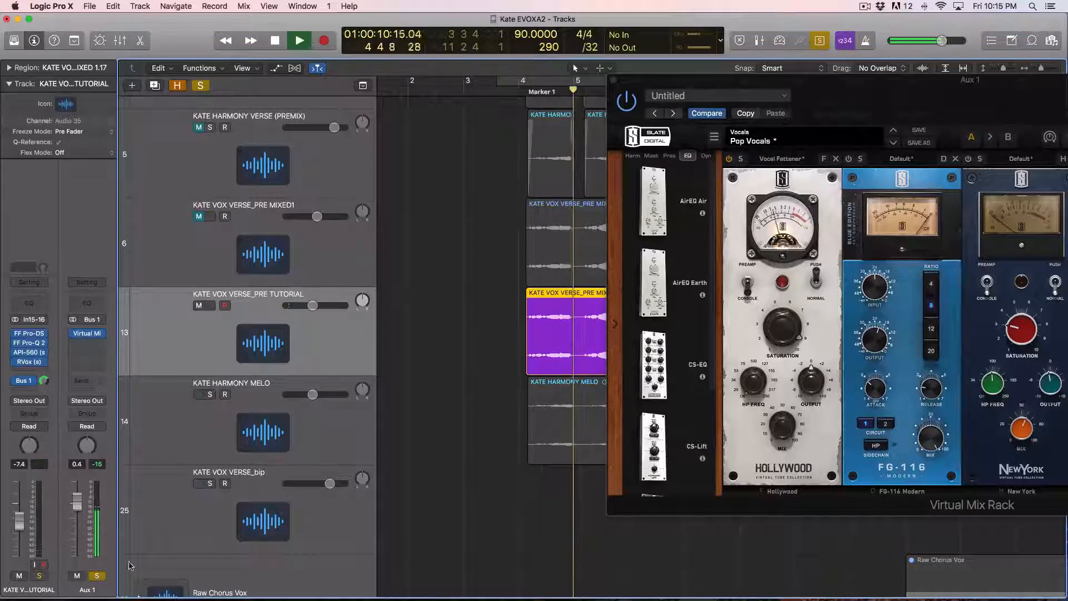
left_click_drag(784, 329, 787, 263)
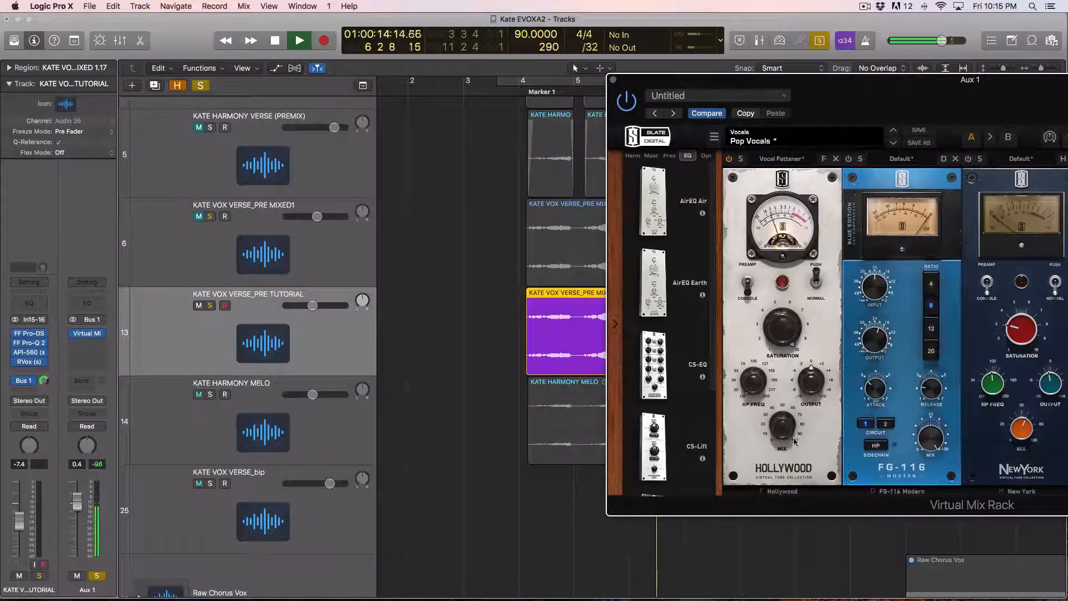
mouse_move(785, 428)
left_mouse_down()
mouse_move(778, 548)
mouse_move(787, 333)
mouse_move(783, 428)
left_mouse_up()
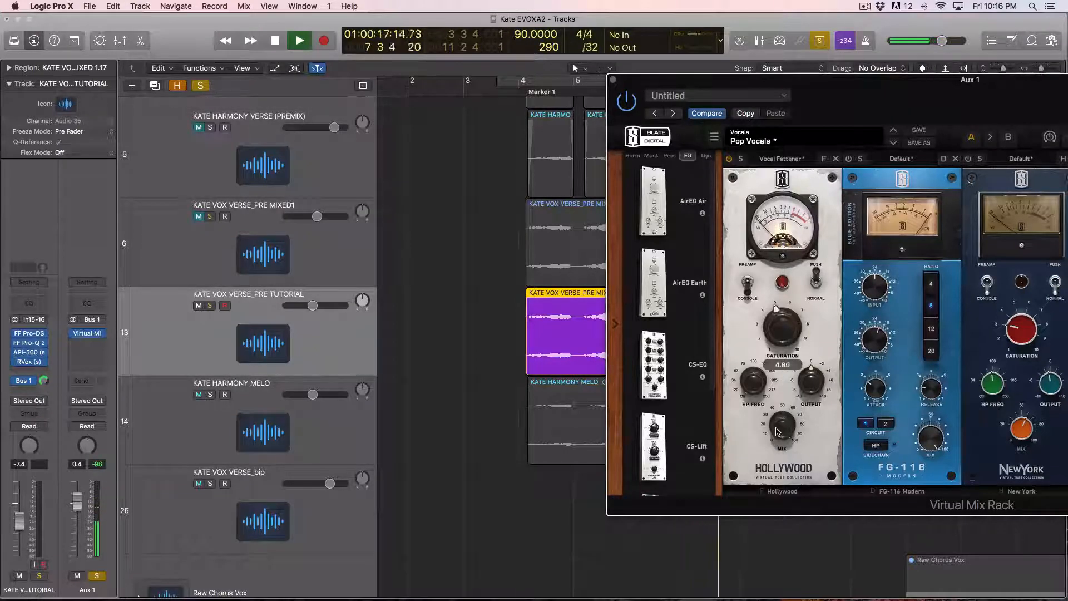
left_click(96, 581)
key("space")
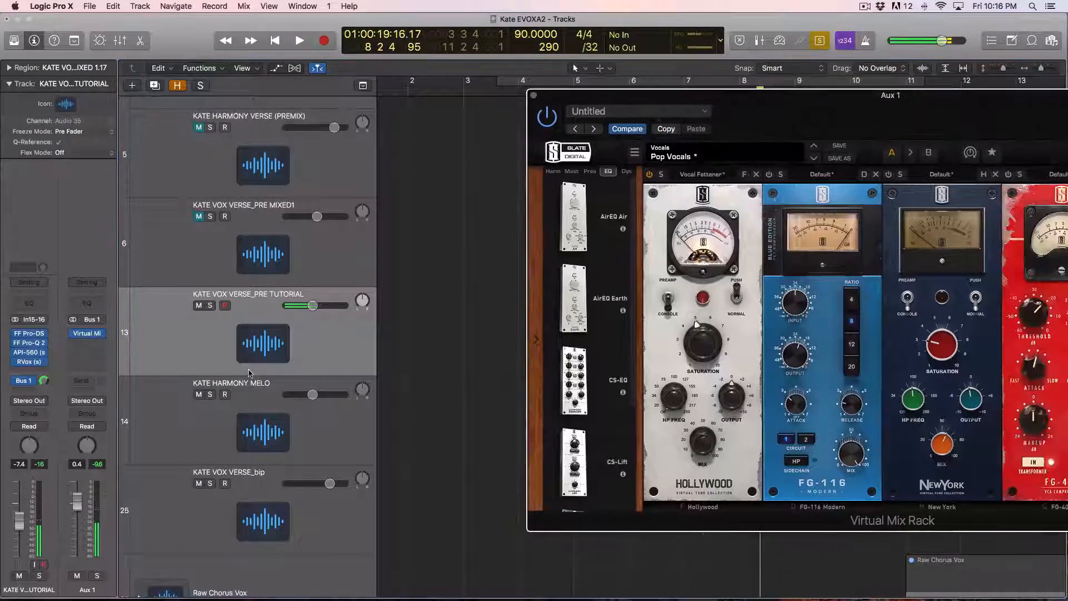
Step: Lower the Aux 1 fader to -6.2 dB and, with the plug-in window closed, mute the KATE HARMONY MELO track during full-mix playback
left_click_drag(75, 503, 77, 518)
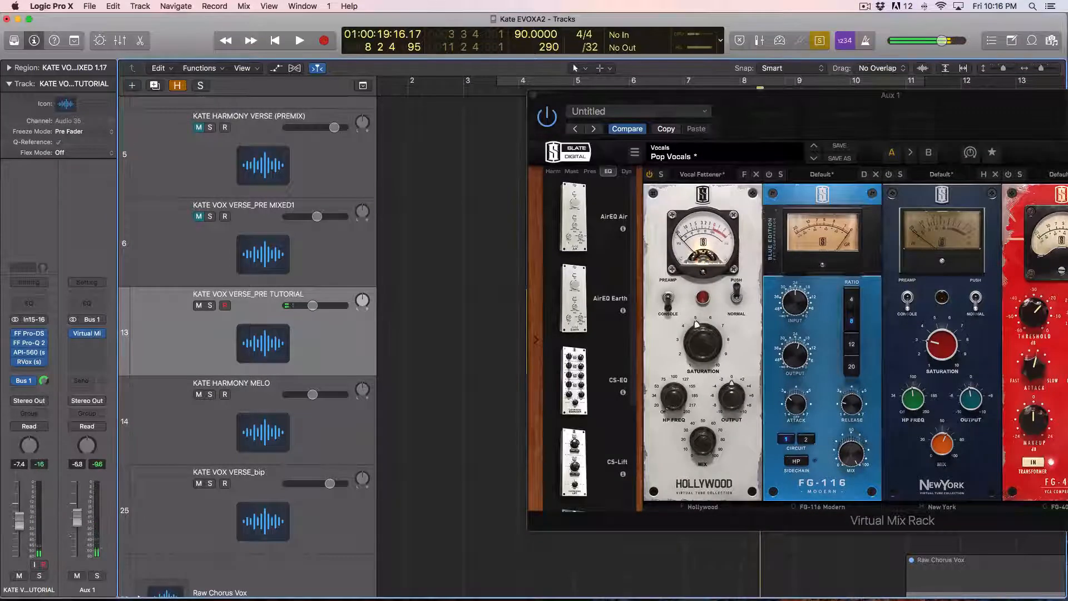
left_click_drag(574, 132, 361, 104)
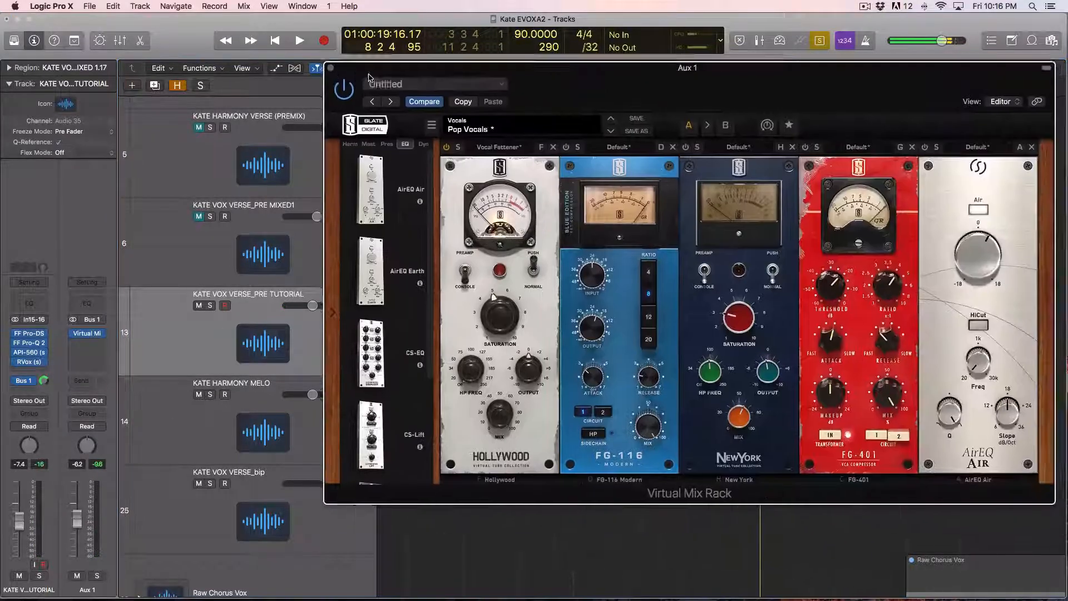
left_click(320, 68)
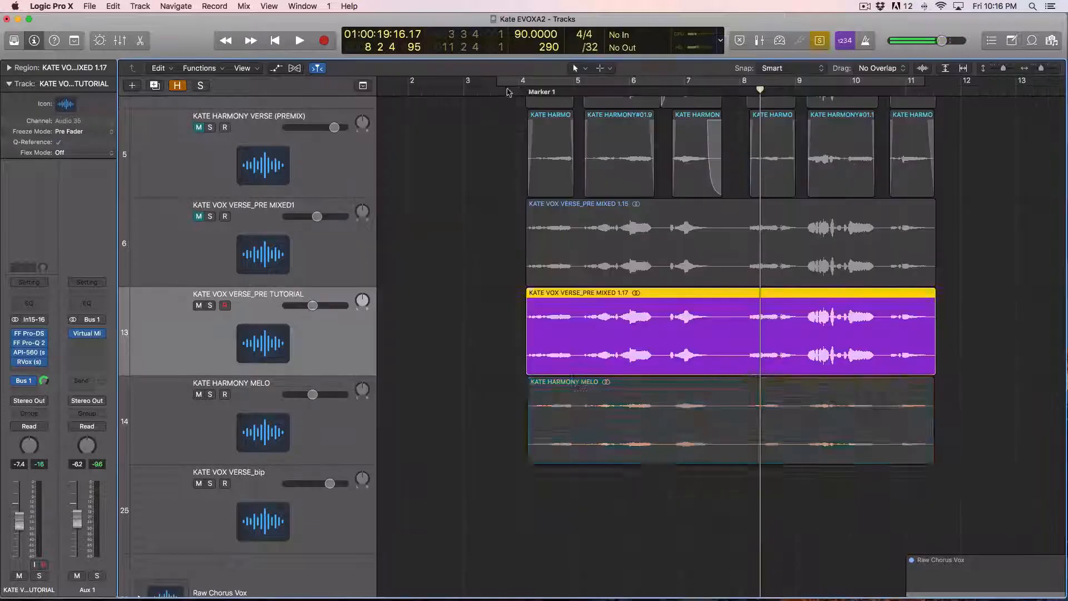
key("space")
left_click(199, 394)
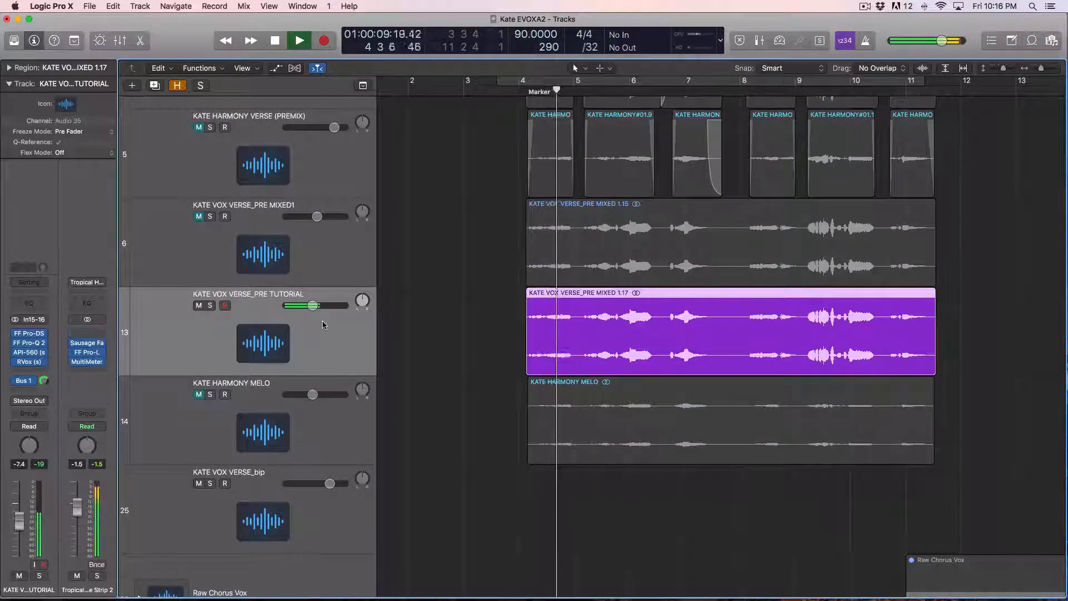
Step: Bring Aux 1's channel strip back through the Bus 1 send and reopen Virtual Mix Rack, comparing it bypassed and active
left_click(24, 381)
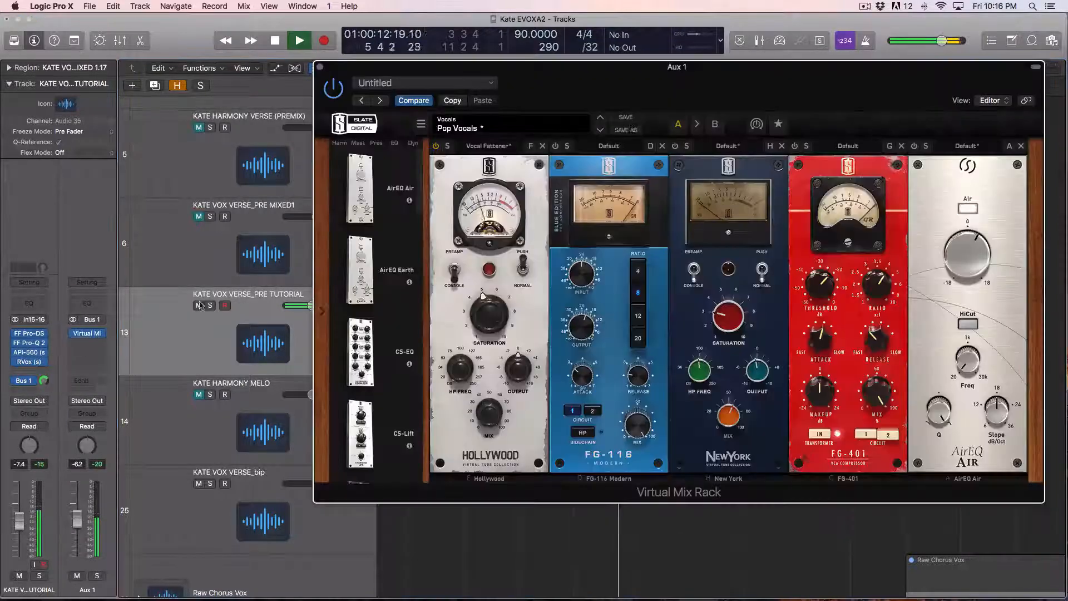
left_click(87, 333)
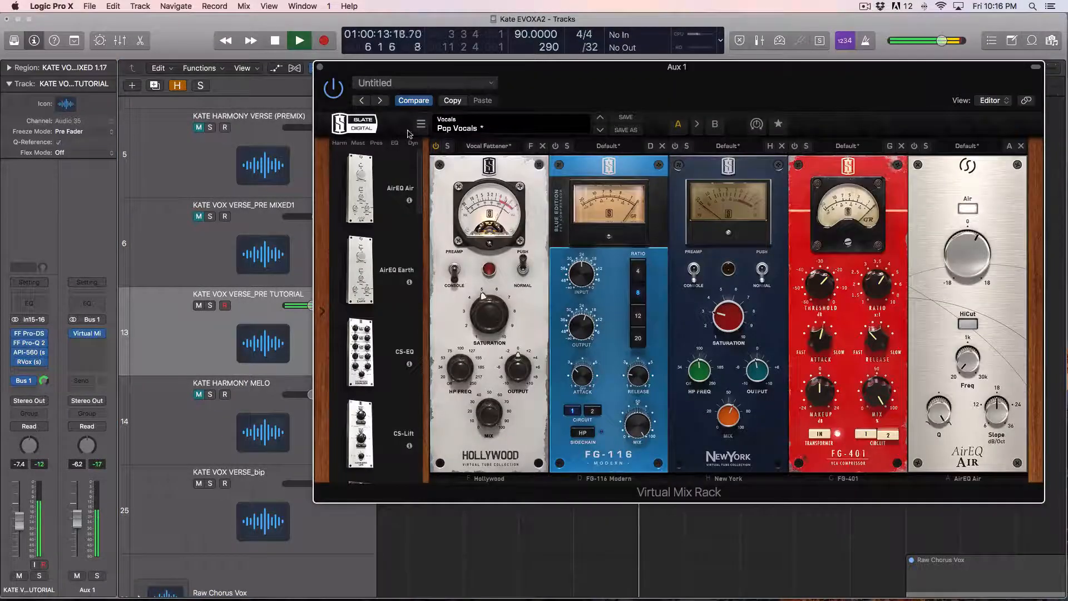
left_click(335, 90)
left_click(335, 90)
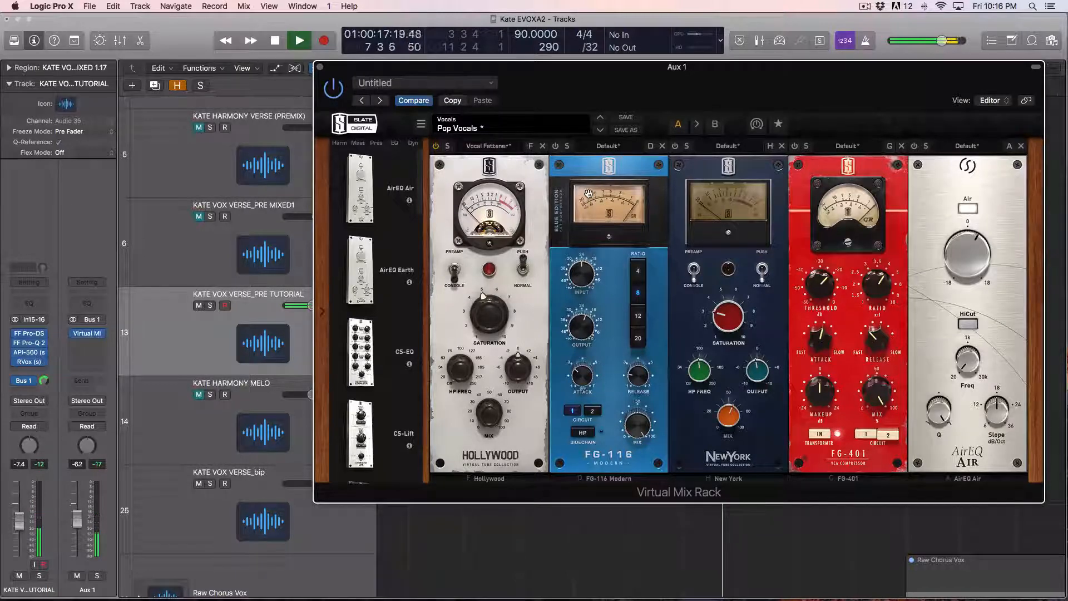
Step: Enable the FG-116, New York and FG-401 modules one by one during playback and raise the Aux 1 fader to -1.7 dB
left_click(555, 146)
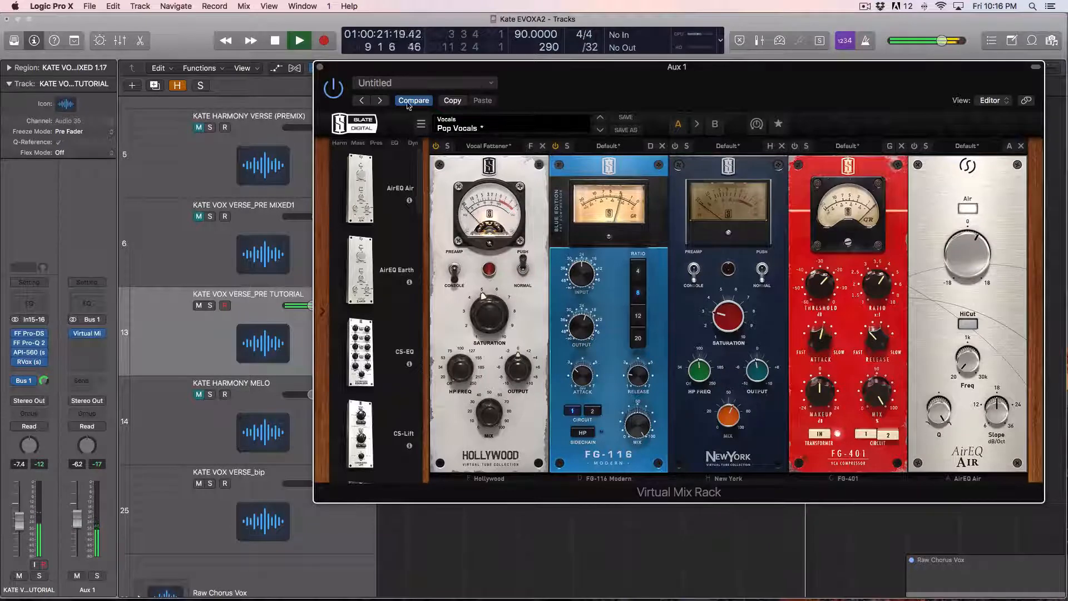
left_click(675, 146)
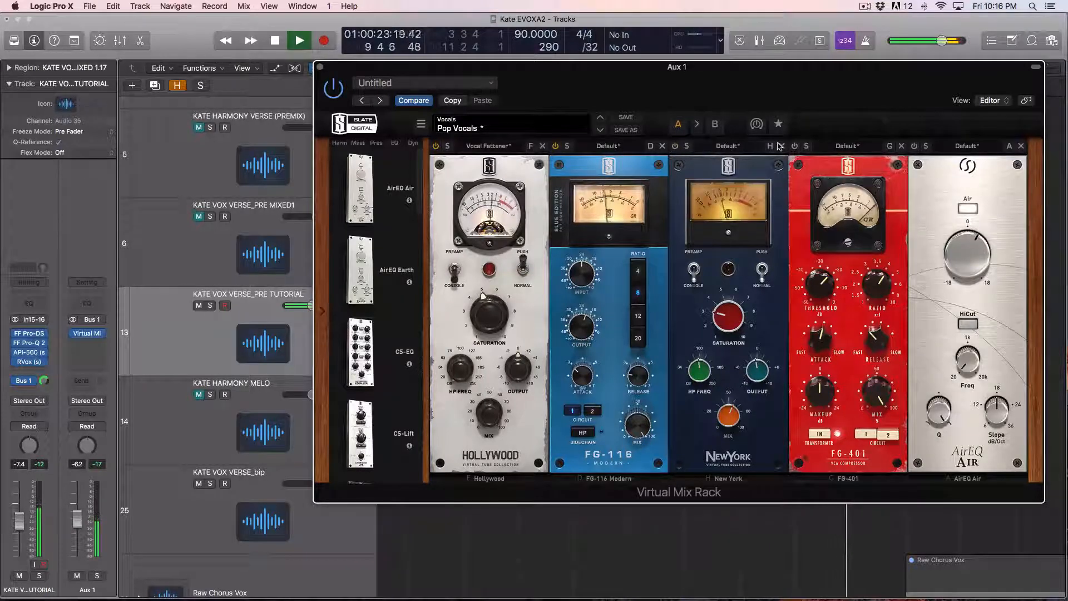
left_click(794, 147)
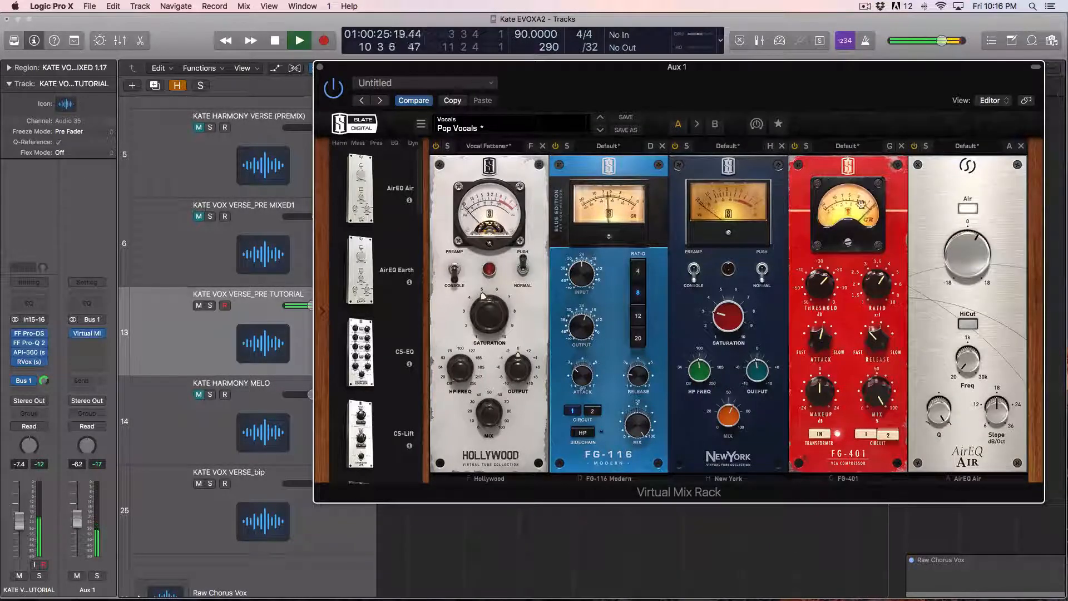
left_click_drag(76, 520, 77, 507)
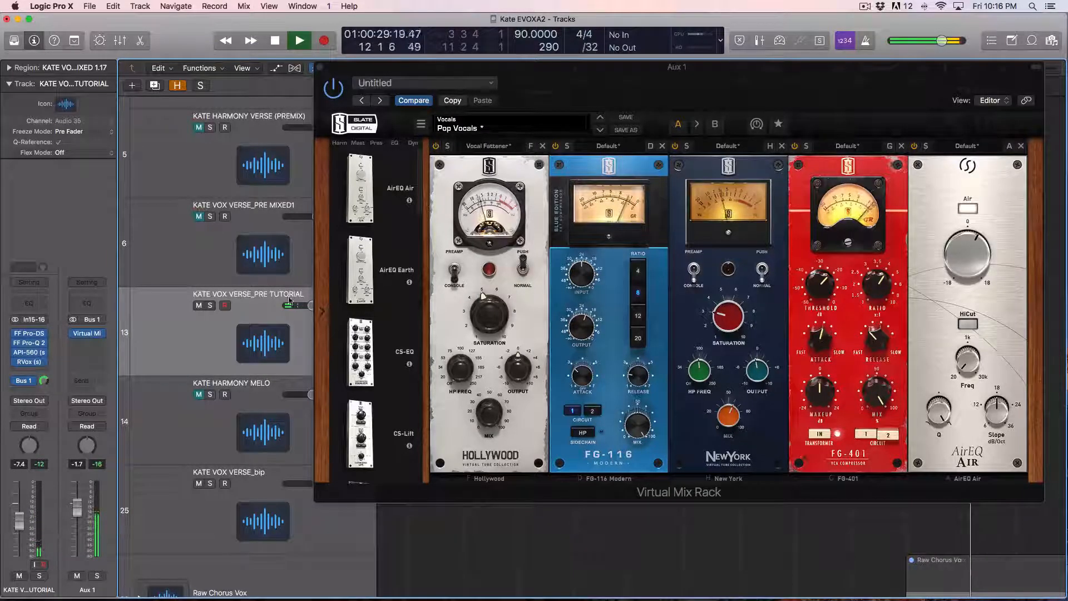
Step: Stop playback near the start of the vocal at bar 4 and set the cycle range from bar 4 to bar 12
left_click_drag(401, 67, 857, 67)
scroll(477, 140, "left", 5)
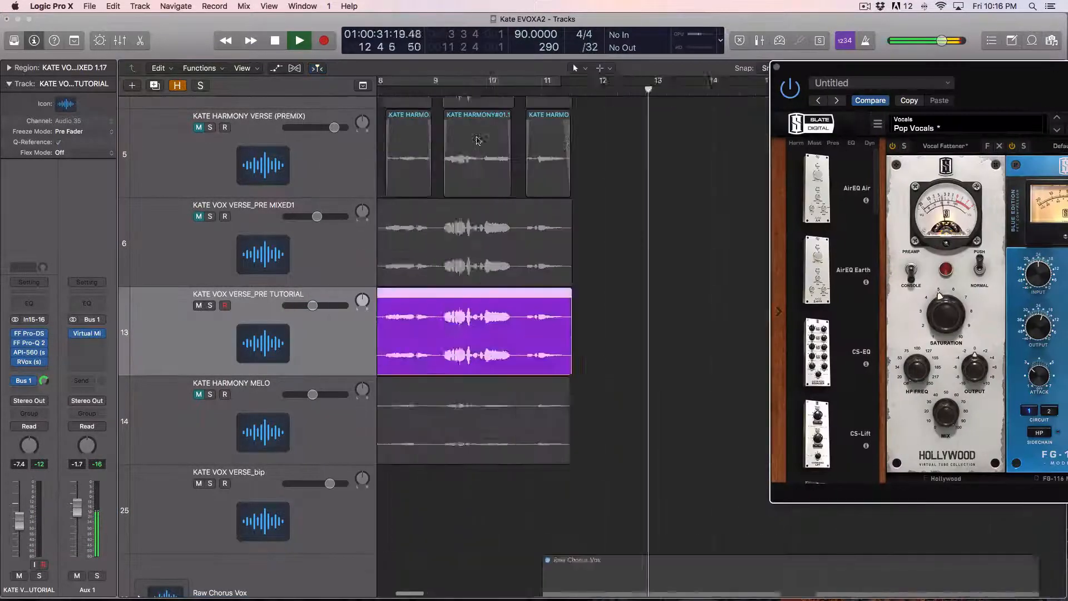
scroll(477, 141, "left", 5)
key("space")
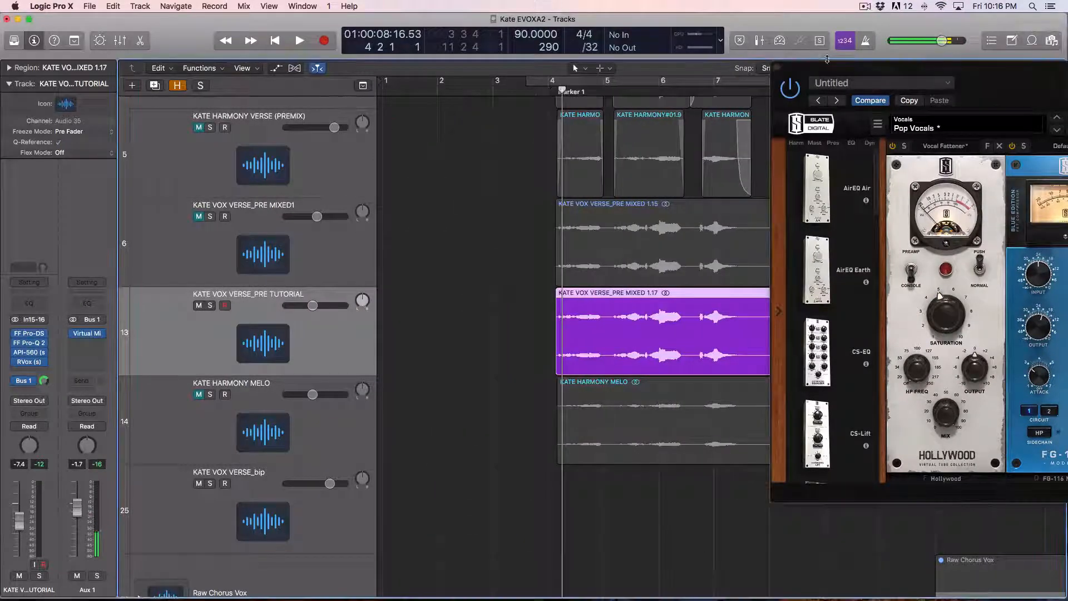
left_click_drag(827, 60, 297, 48)
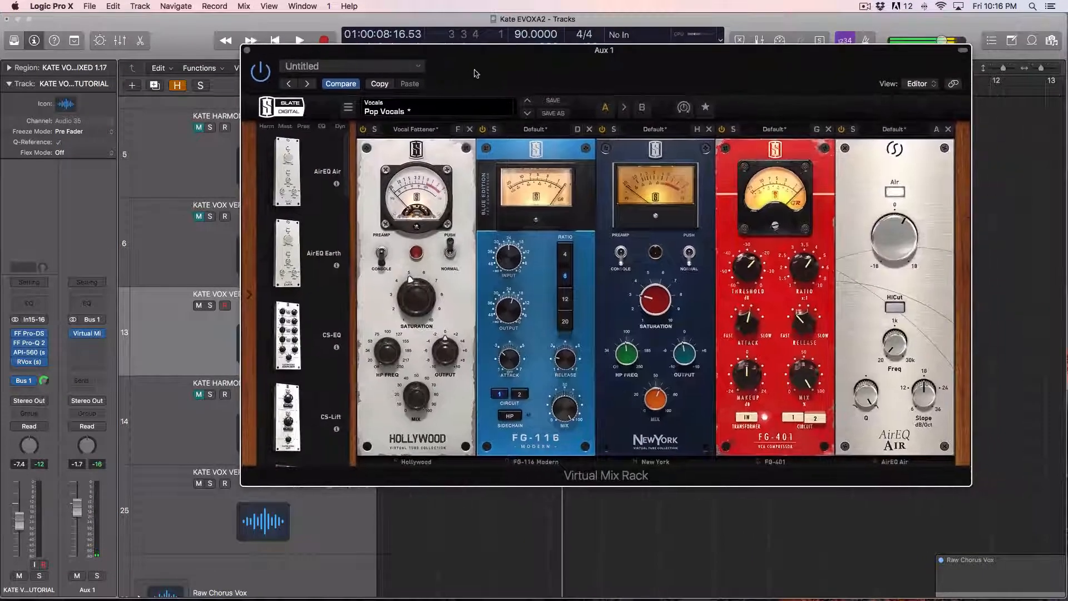
left_click_drag(489, 58, 491, 147)
left_click_drag(554, 83, 958, 92)
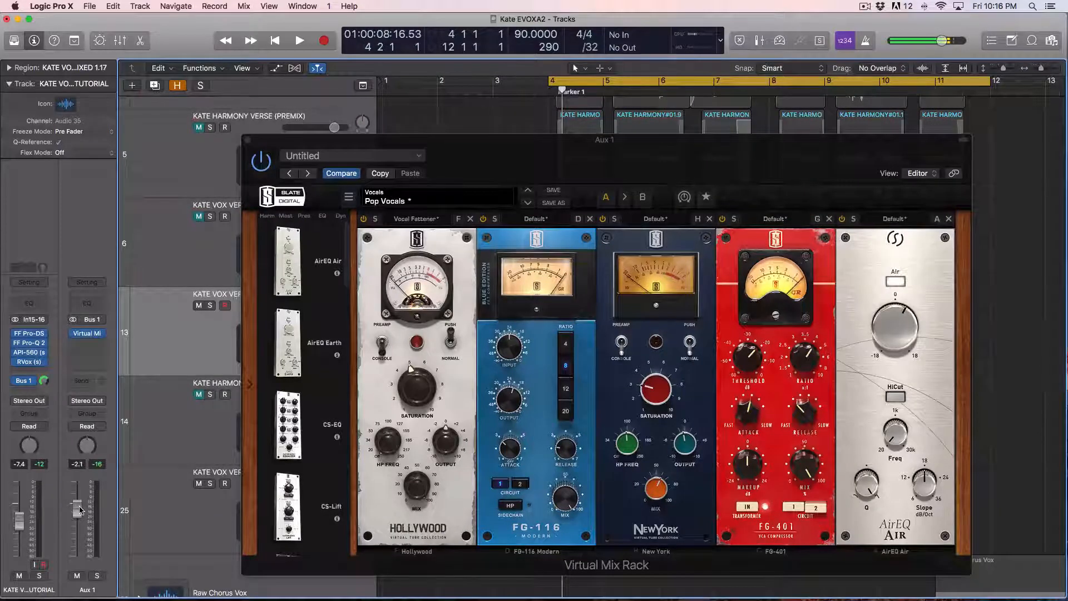
Step: Play the cycled section and bring the Aux 1 fader down to -5.5 dB
left_click_drag(80, 508, 78, 517)
key("space")
mouse_move(80, 521)
left_mouse_down()
mouse_move(77, 554)
mouse_move(77, 516)
left_mouse_up()
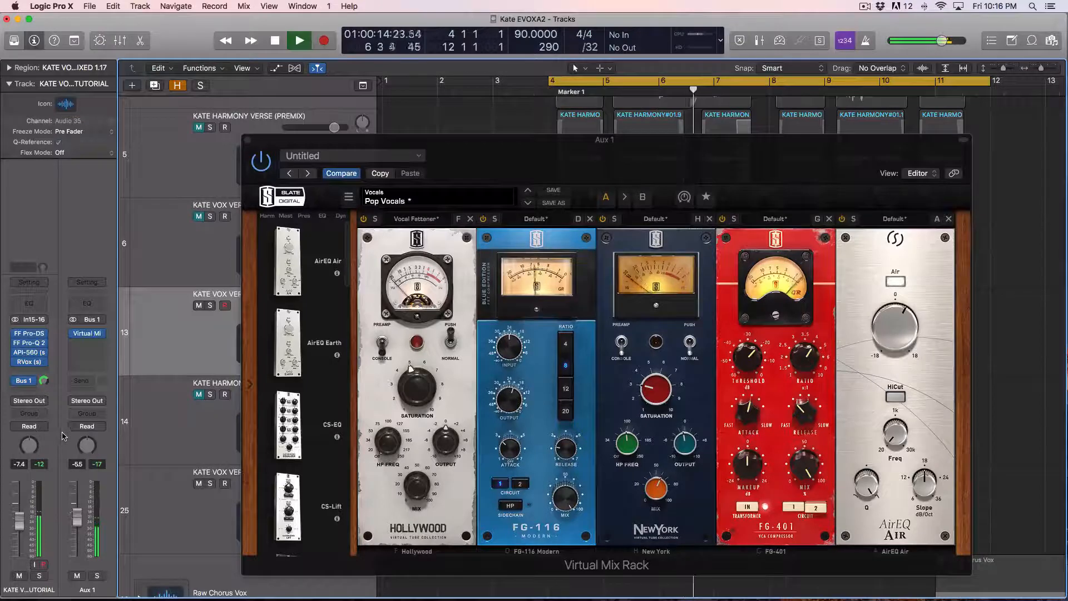
Step: Compare Virtual Mix Rack bypassed and active during playback, in the full mix and with the tutorial vocal track soloed
left_click(262, 166)
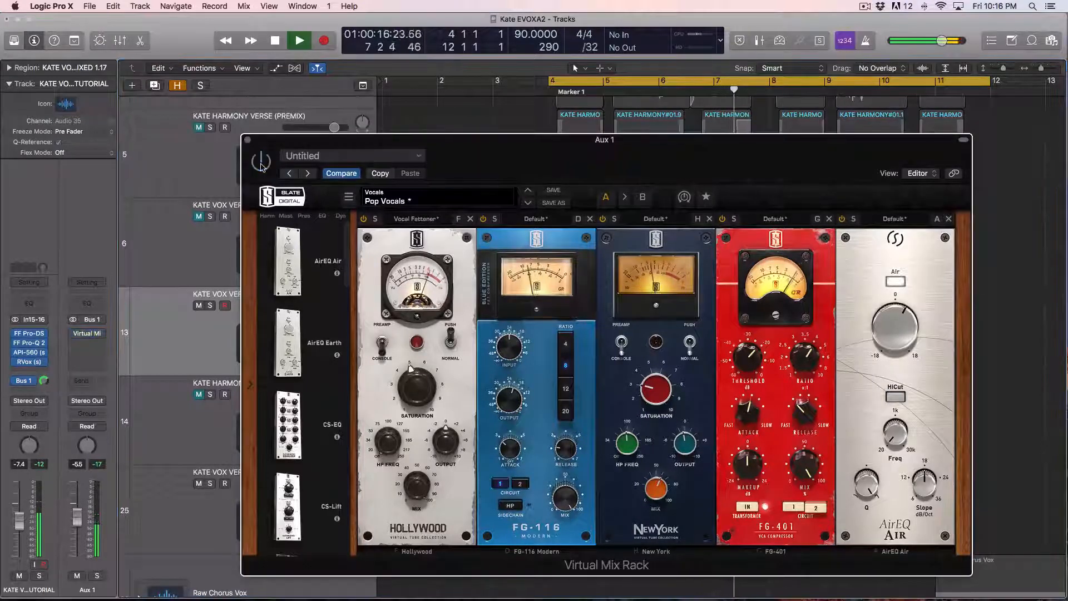
left_click(261, 165)
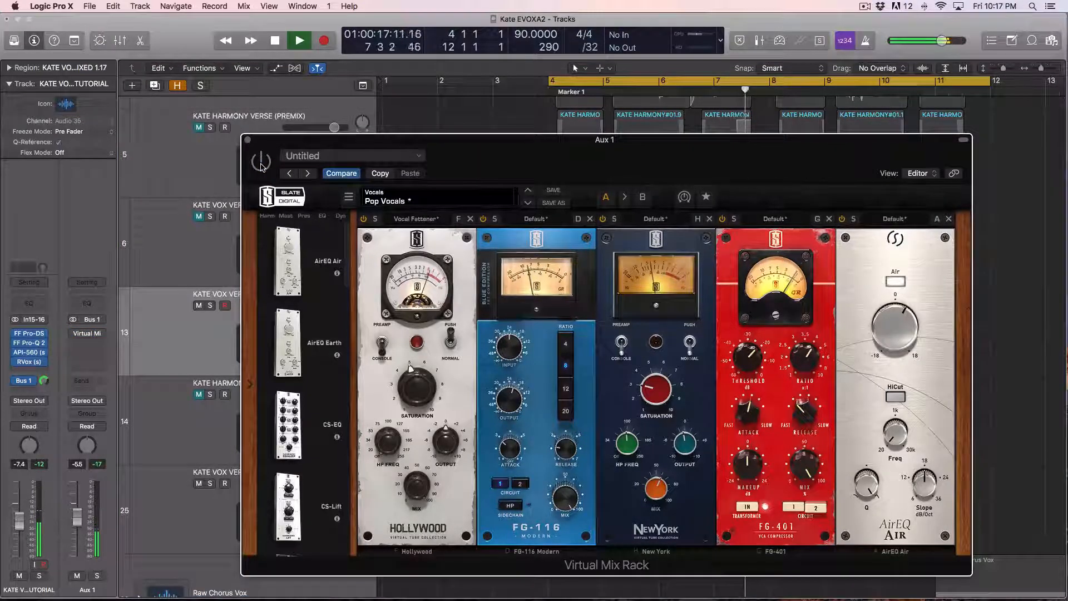
left_click(209, 306)
left_click(261, 165)
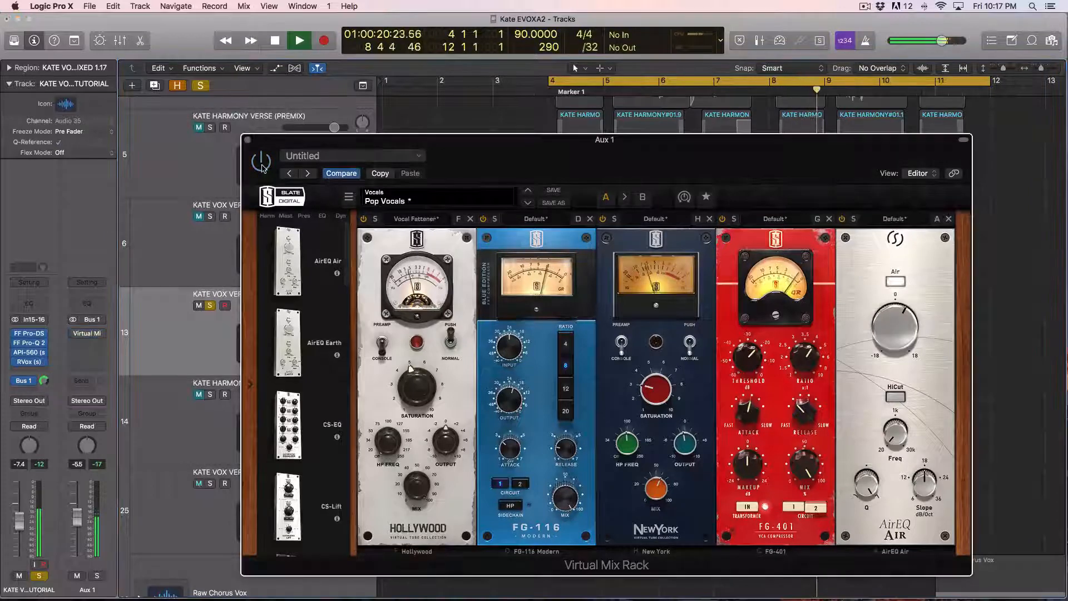
left_click(261, 165)
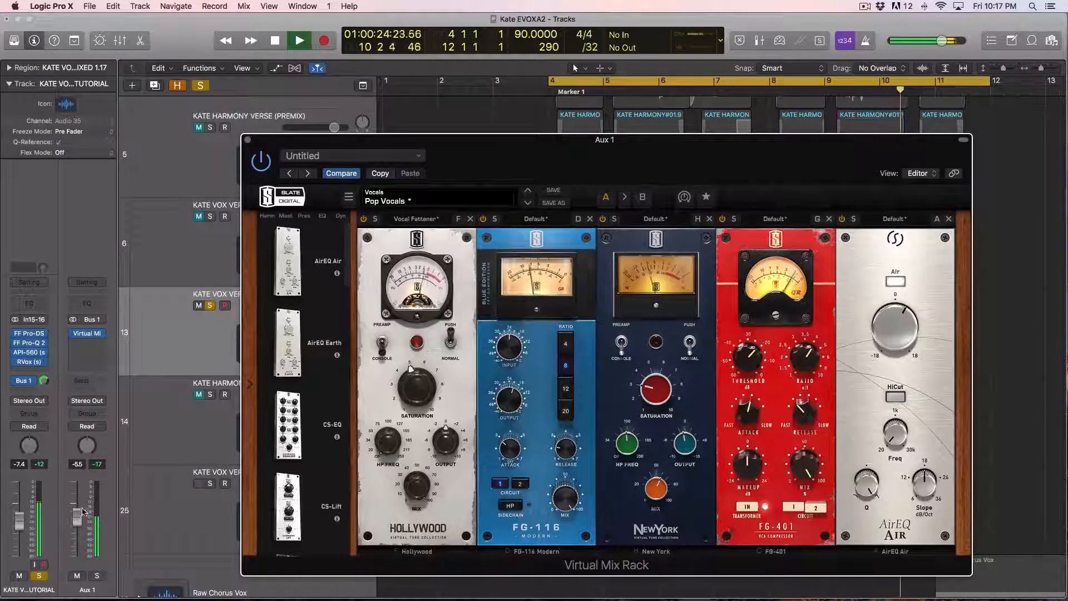
Step: Raise the Aux 1 fader to -1.9 dB, clear the vocal track's solo and stop playback
left_click_drag(83, 511, 81, 501)
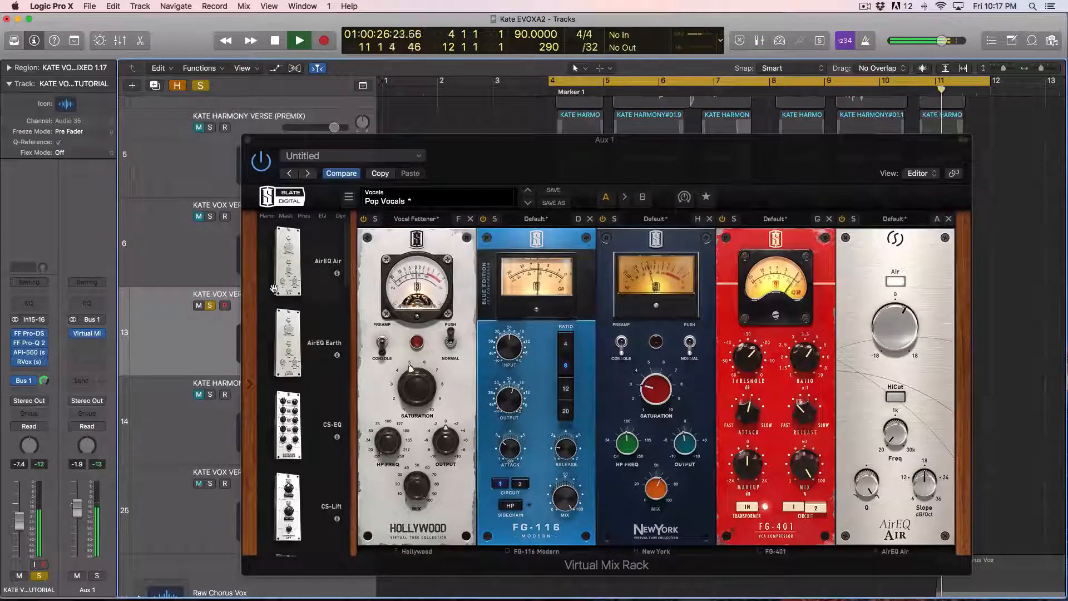
key("s")
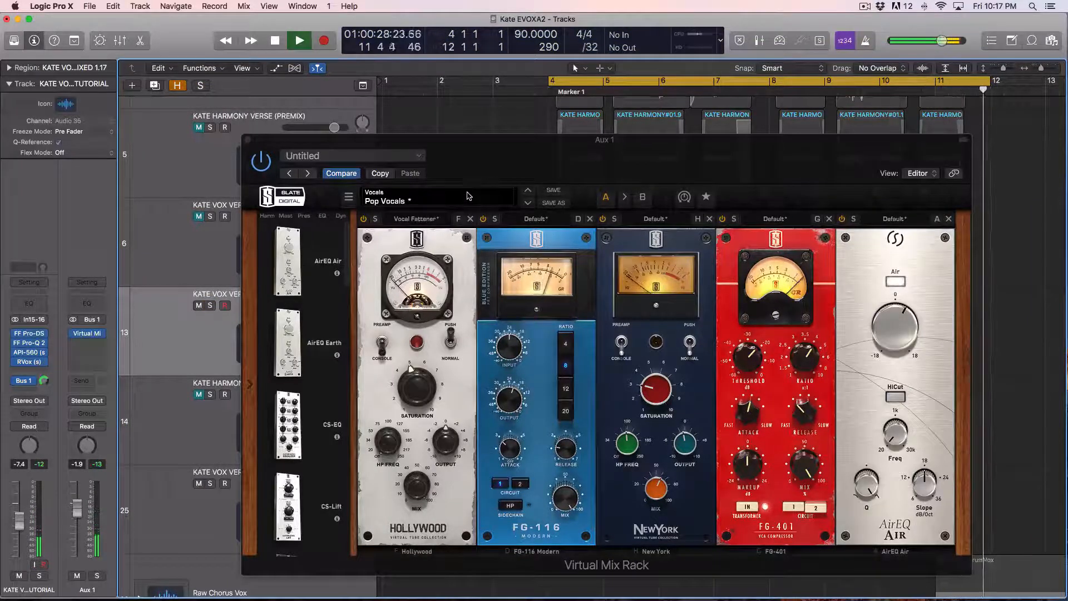
key("space")
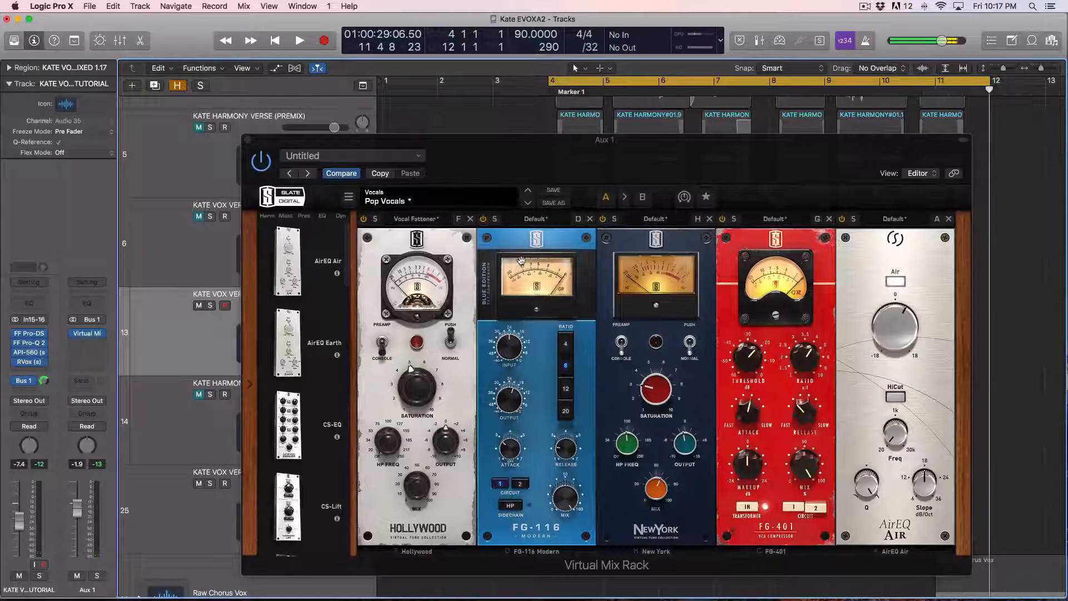
Step: Switch off the New York and FG-401 modules and play the section briefly to check the FG-116 compressor's meter
left_click(602, 219)
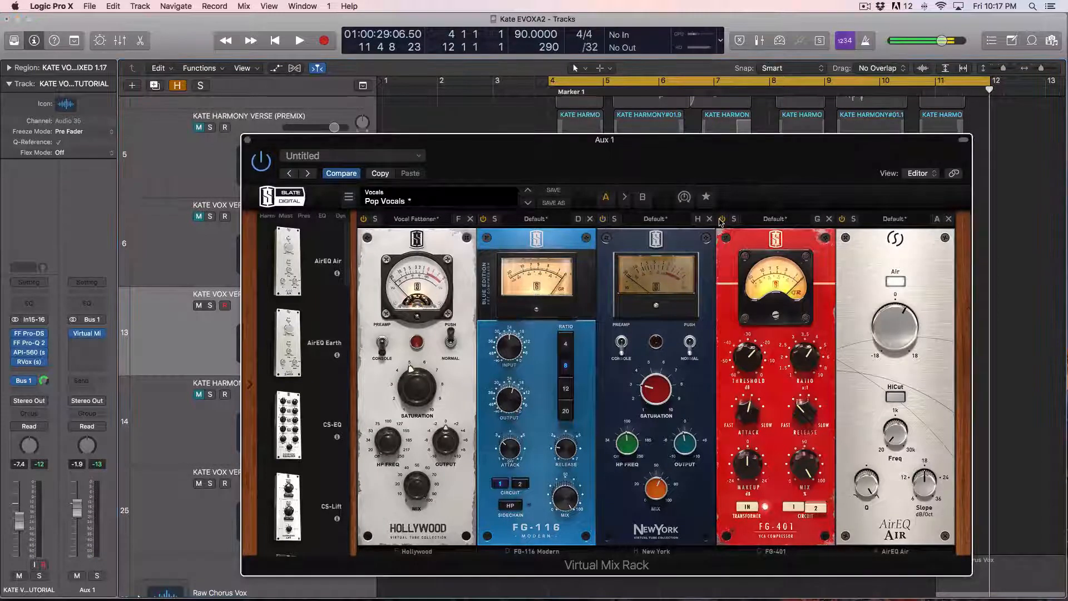
left_click(722, 219)
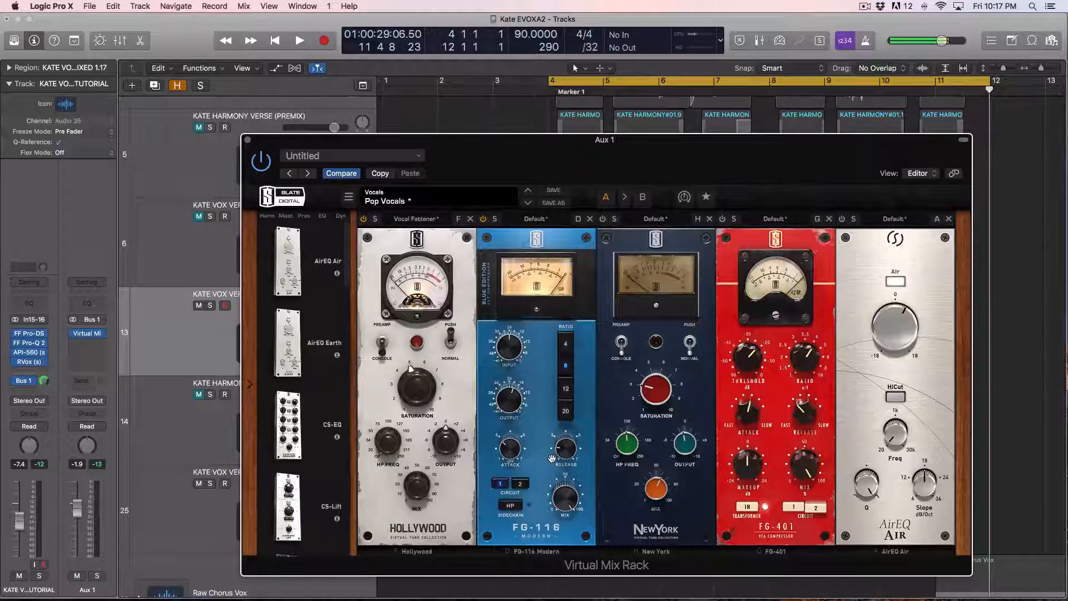
key("space")
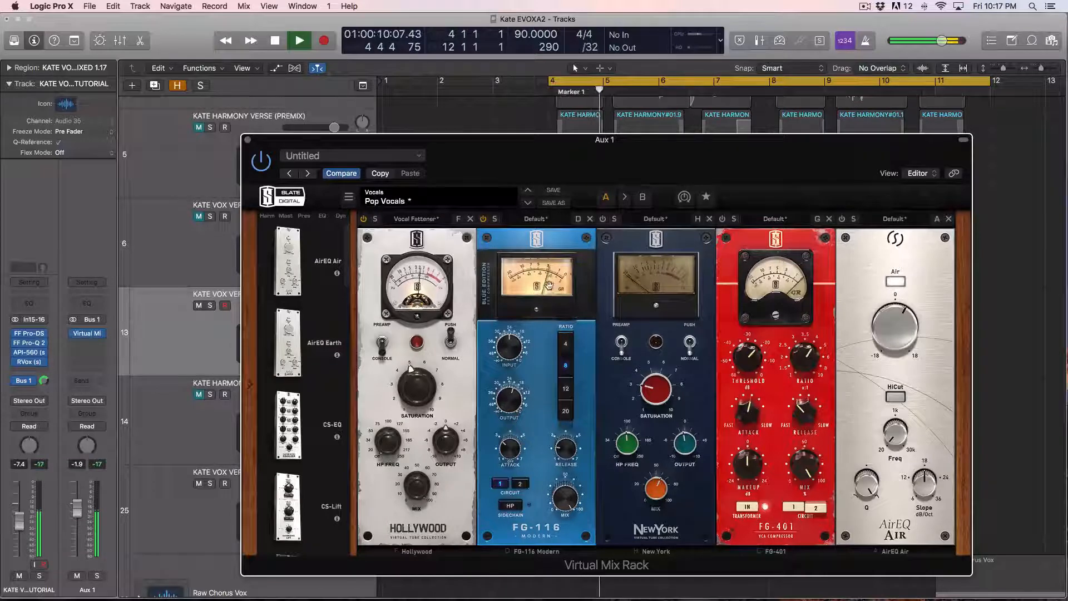
key("space")
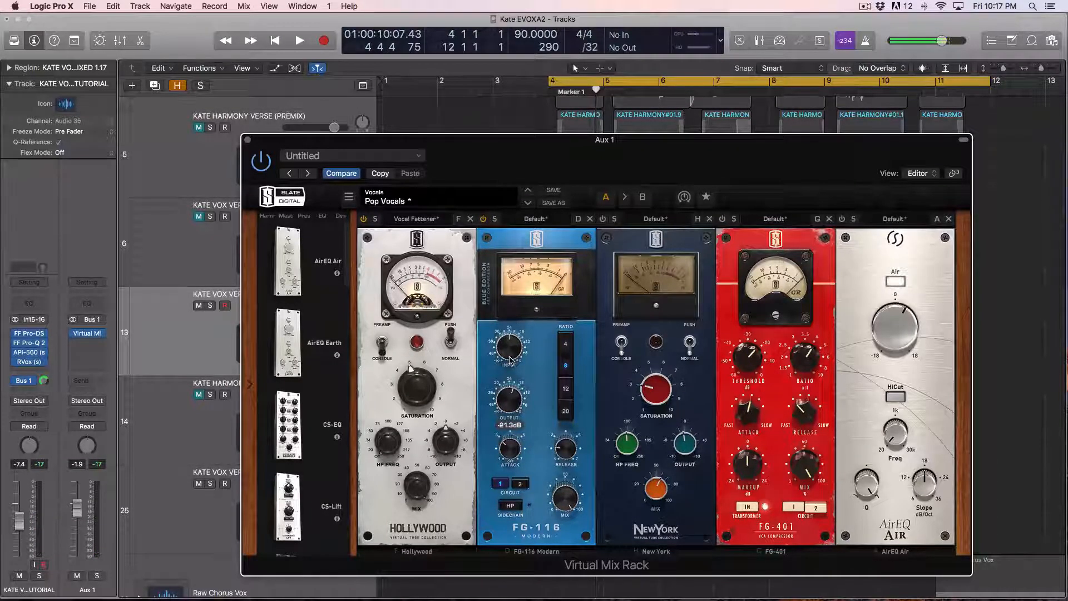
Step: Play the section while varying the FG-116's attack, and examine its input, output, release and mix controls and its meter
mouse_move(510, 360)
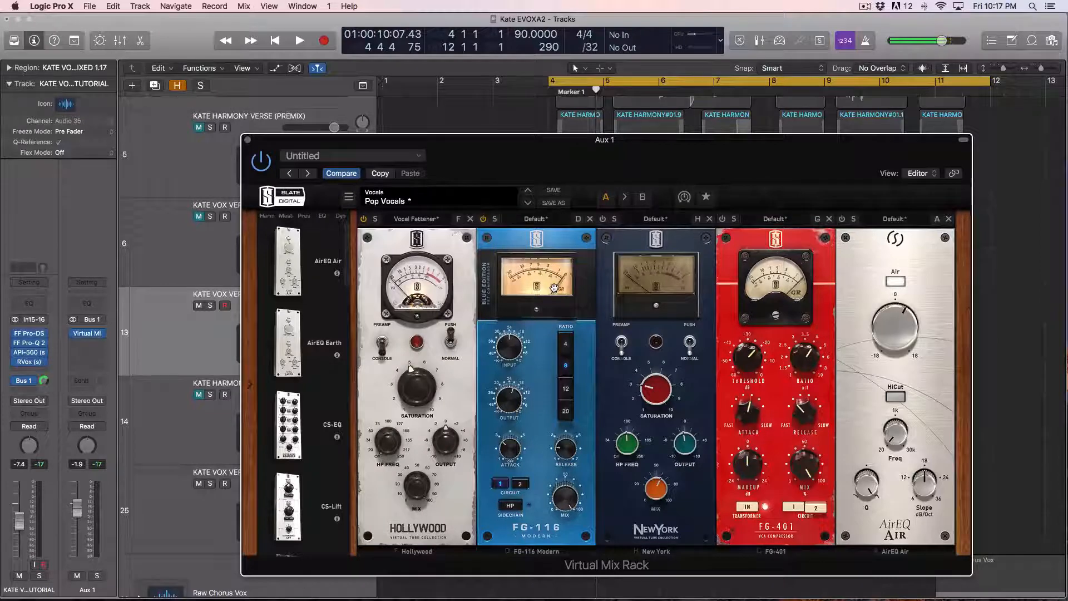
mouse_move(561, 483)
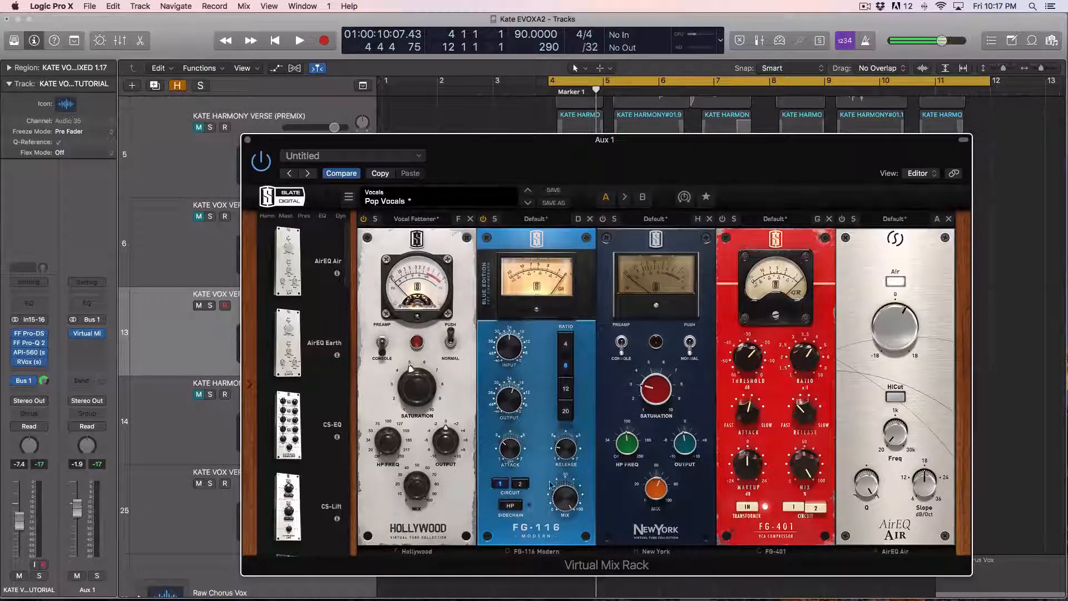
mouse_move(516, 445)
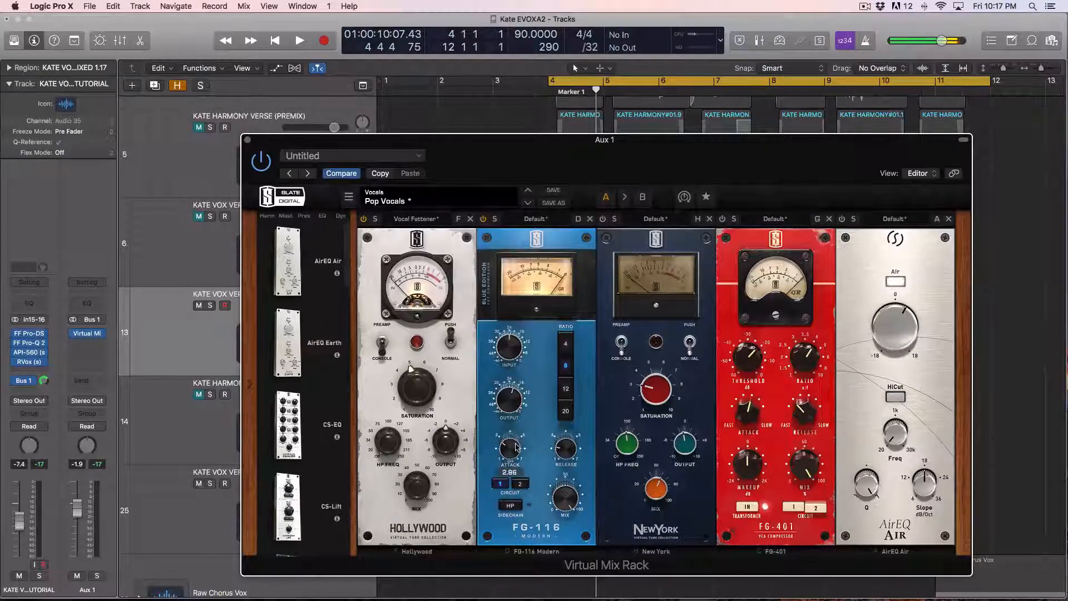
key("space")
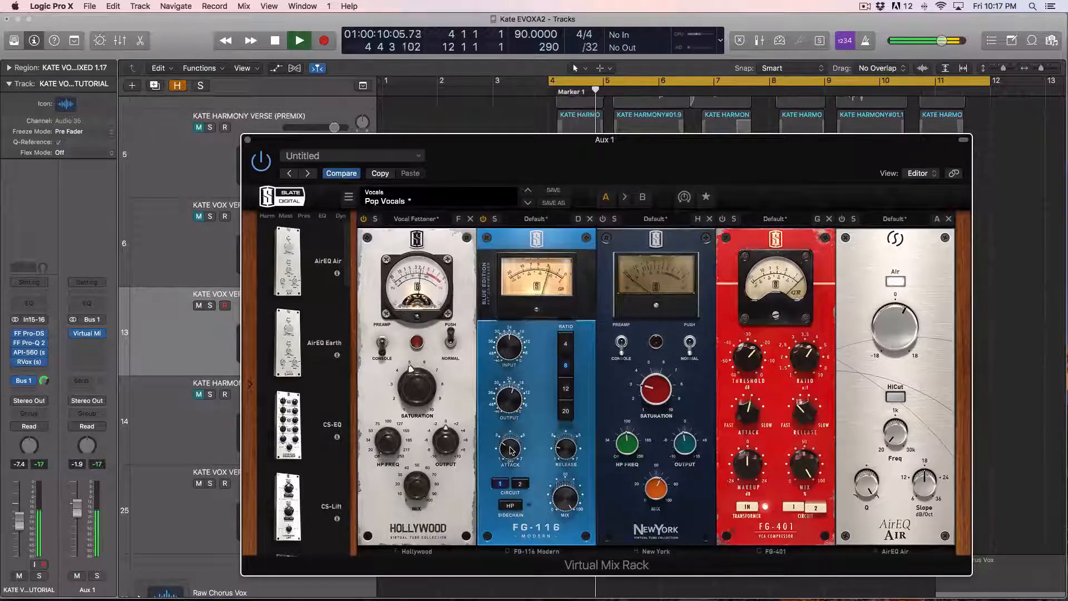
left_click_drag(512, 450, 512, 420)
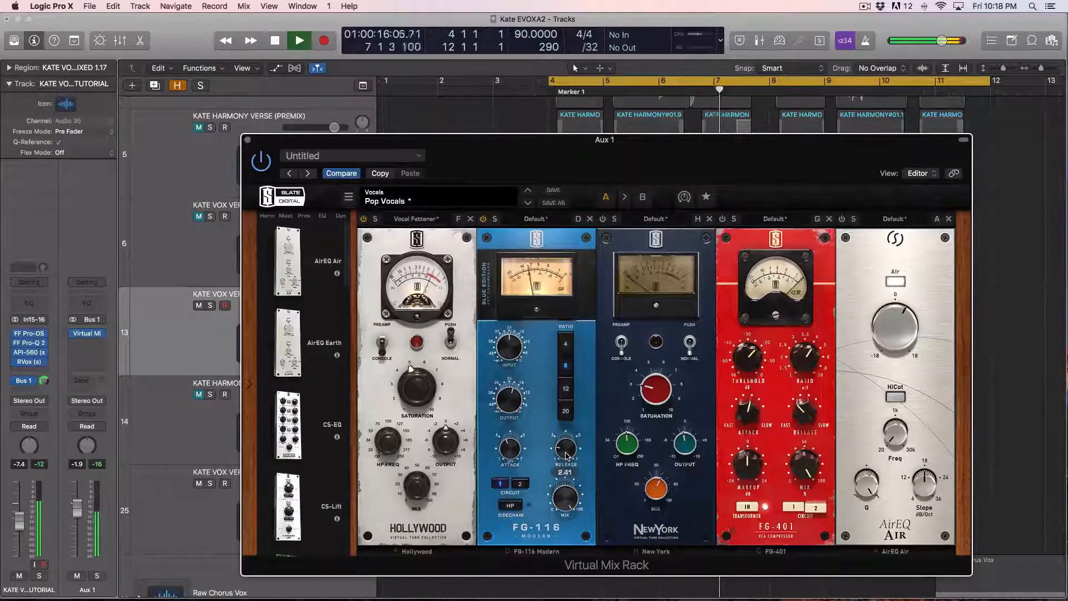
key("space")
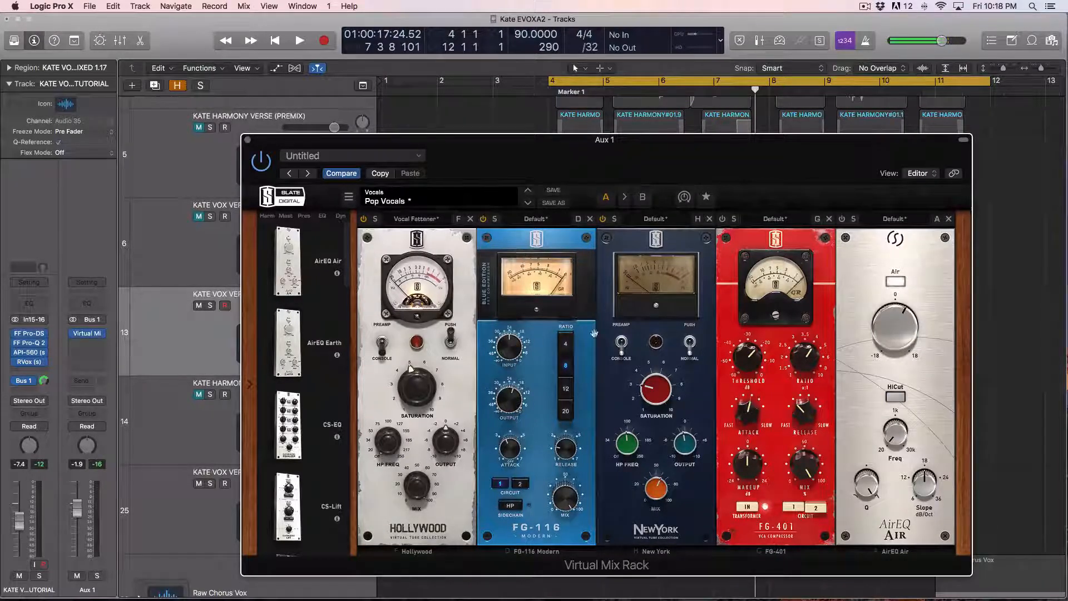
Step: Move the Virtual Mix Rack window slightly higher, switch the New York module back on and play the section
left_click_drag(693, 141, 669, 121)
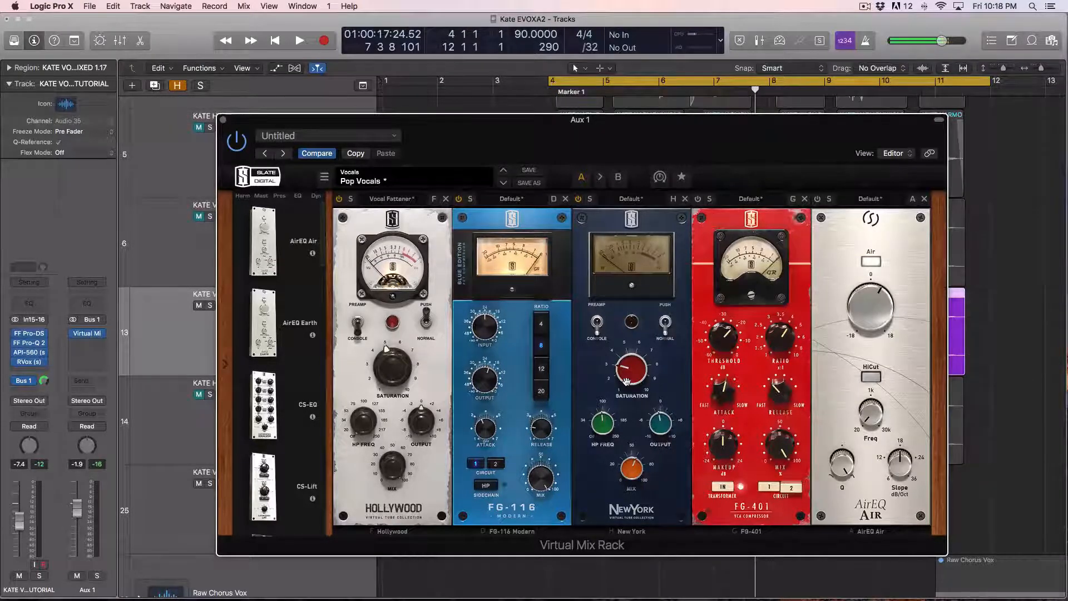
left_click_drag(626, 382, 627, 369)
left_click_drag(640, 481, 638, 471)
mouse_move(637, 467)
key("space")
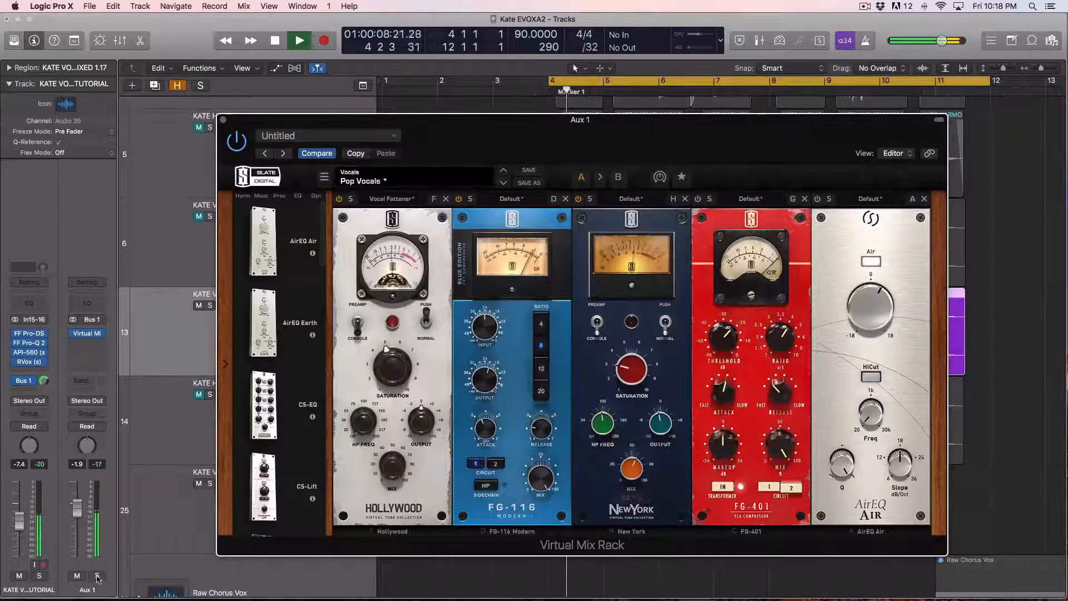
Step: With Aux 1 soloed, push the New York saturation to maximum and settle it around the middle of its range, clearing solo and stopping playback
key("s")
left_click_drag(633, 387, 643, 363)
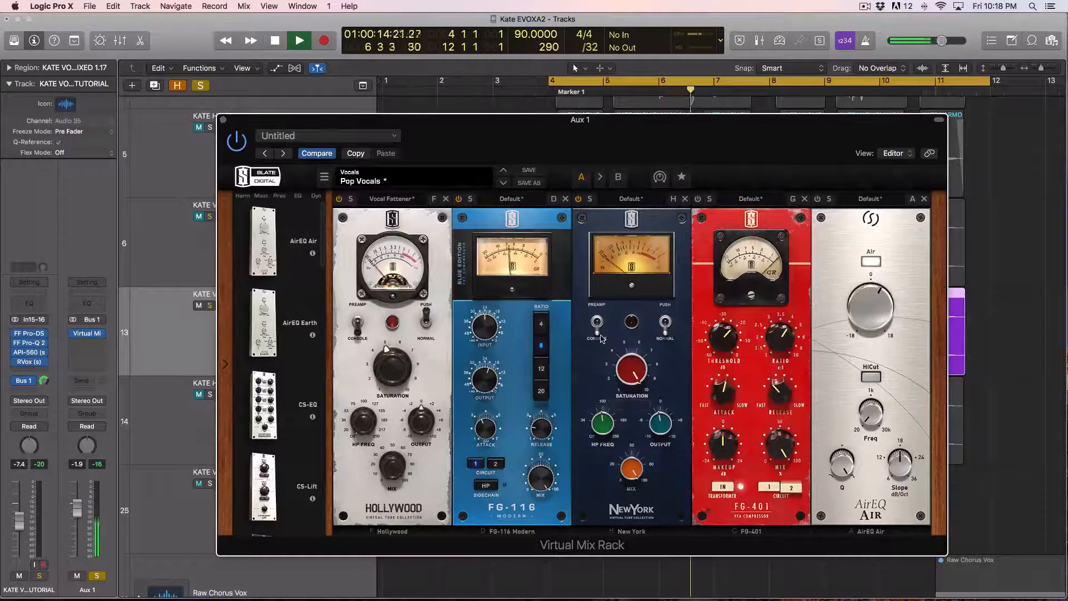
mouse_move(630, 373)
left_mouse_down()
mouse_move(619, 579)
mouse_move(631, 393)
left_mouse_up()
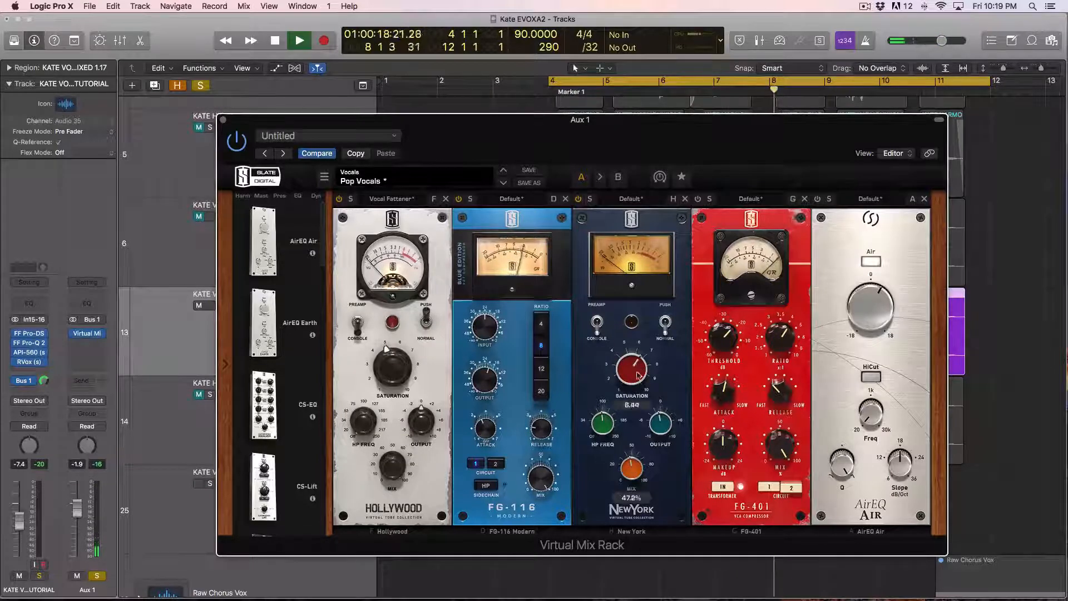
left_click(98, 575)
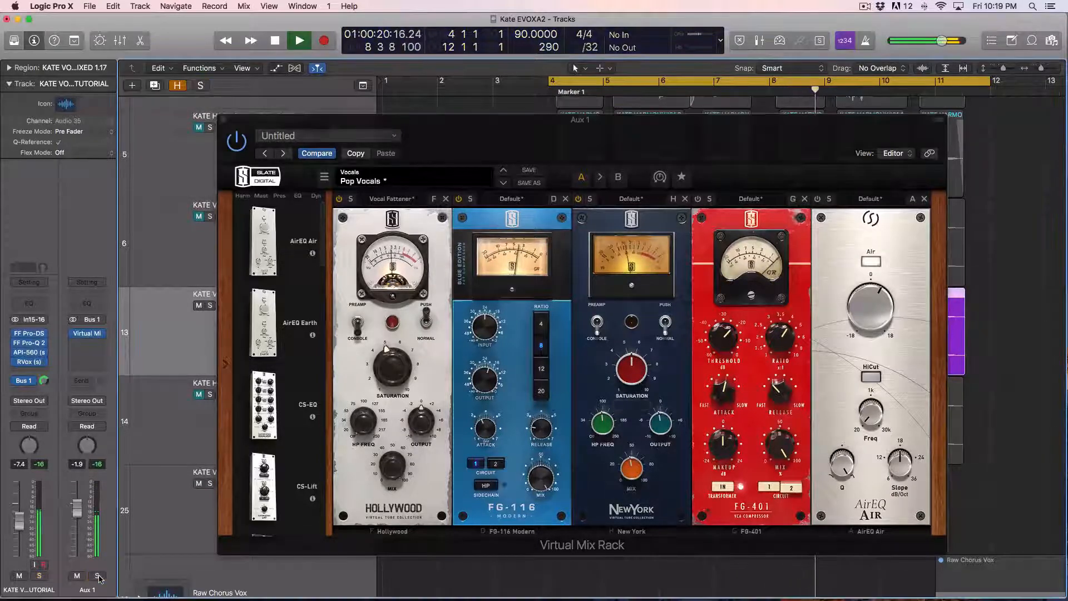
key("space")
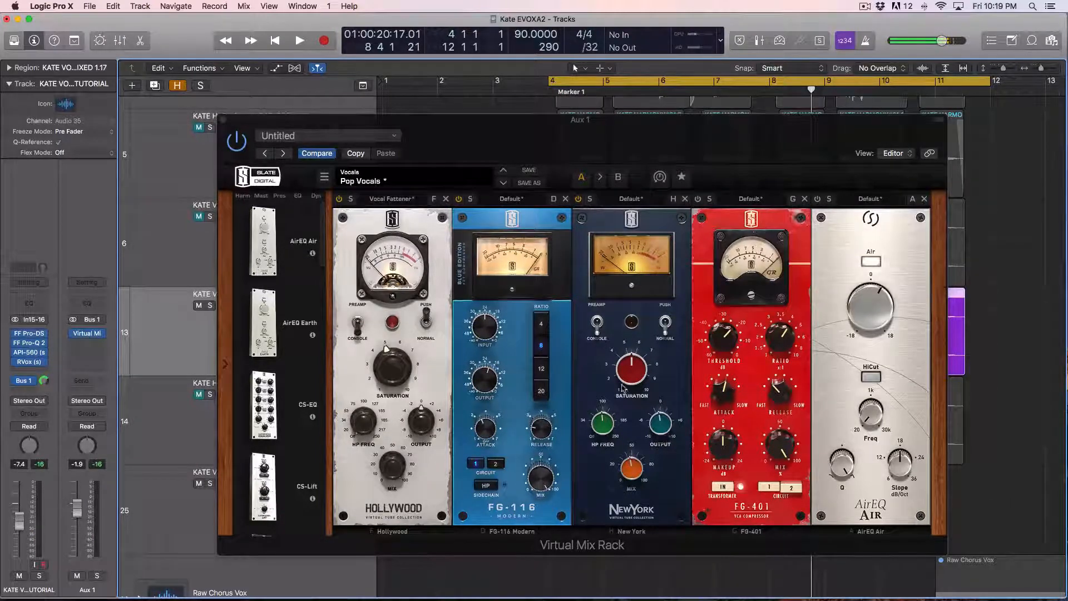
Step: Switch the FG-401 compressor back on and play the section in short passes to check its gain reduction meter
mouse_move(639, 389)
left_click(705, 251)
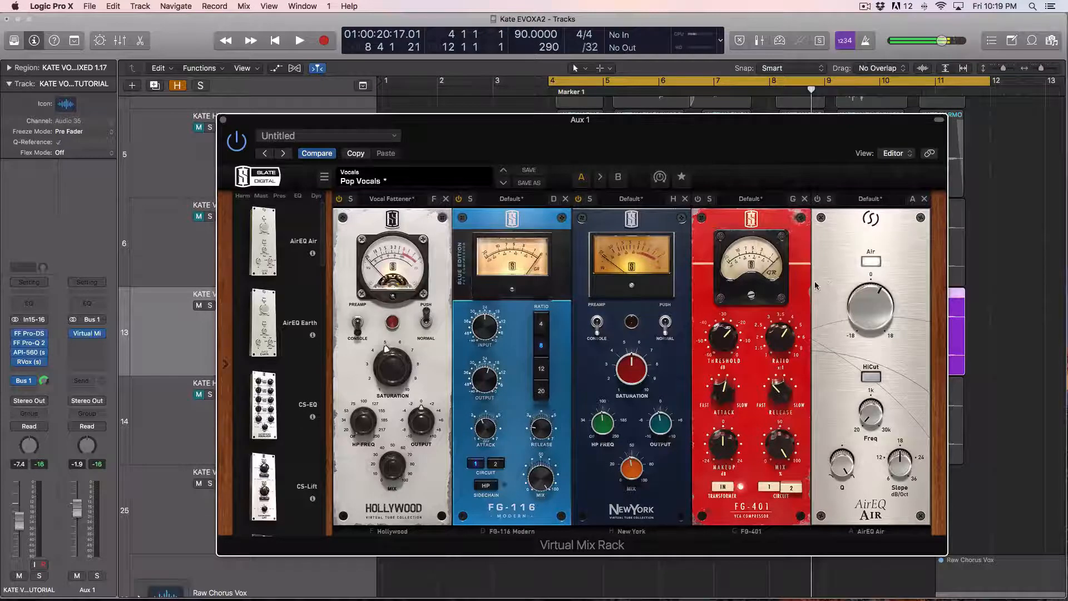
left_click(697, 200)
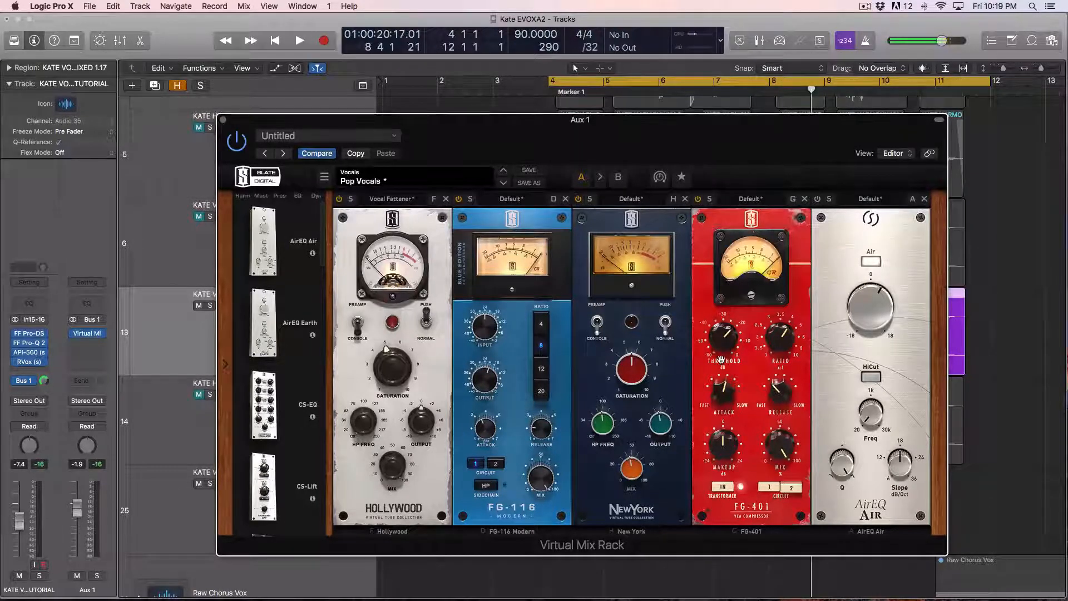
key("space")
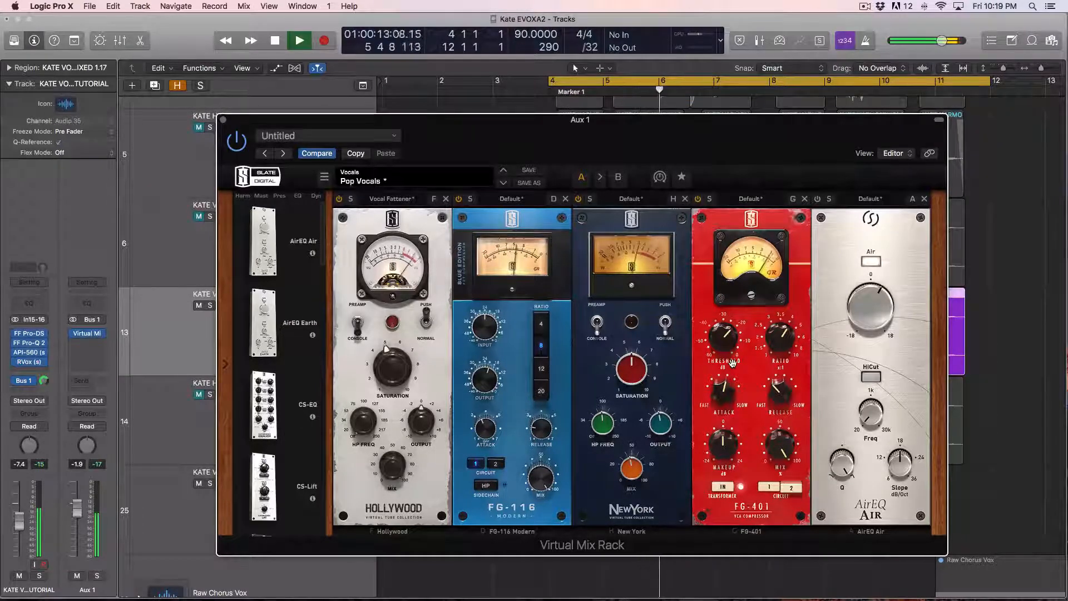
key("space")
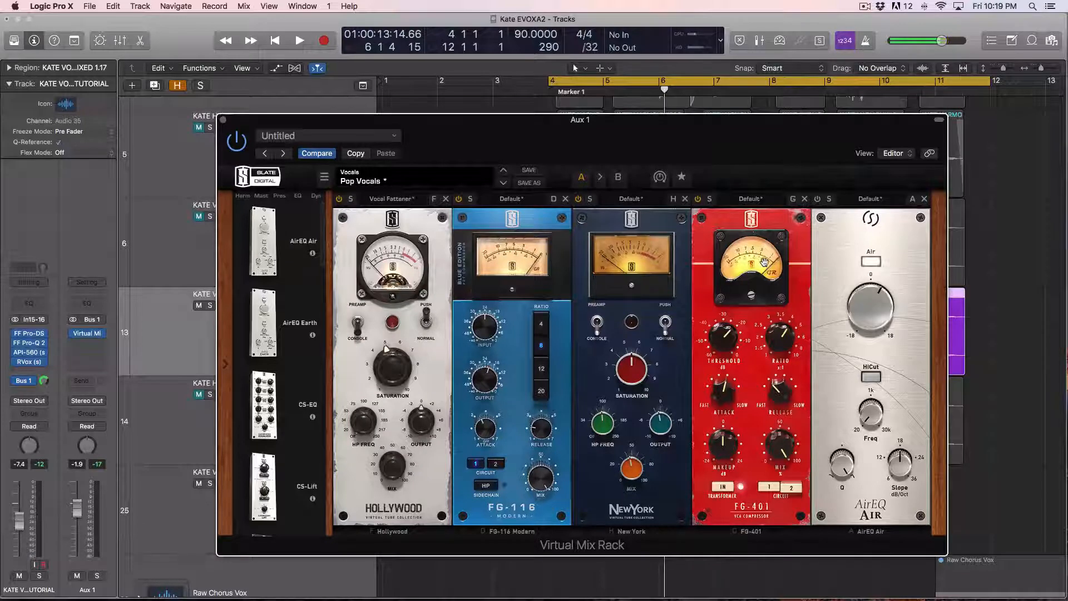
key("space")
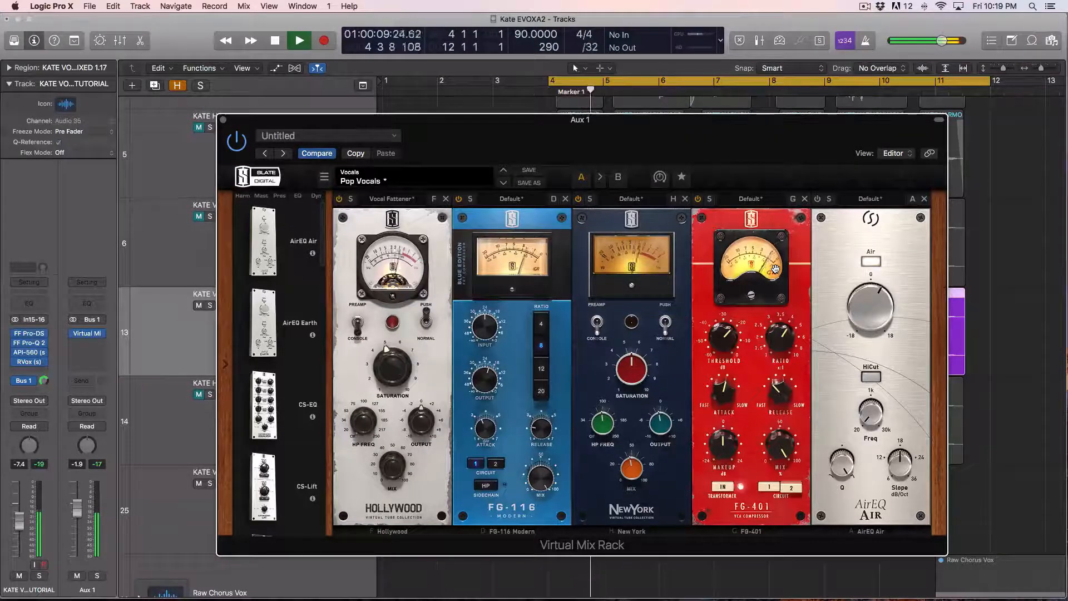
key("space")
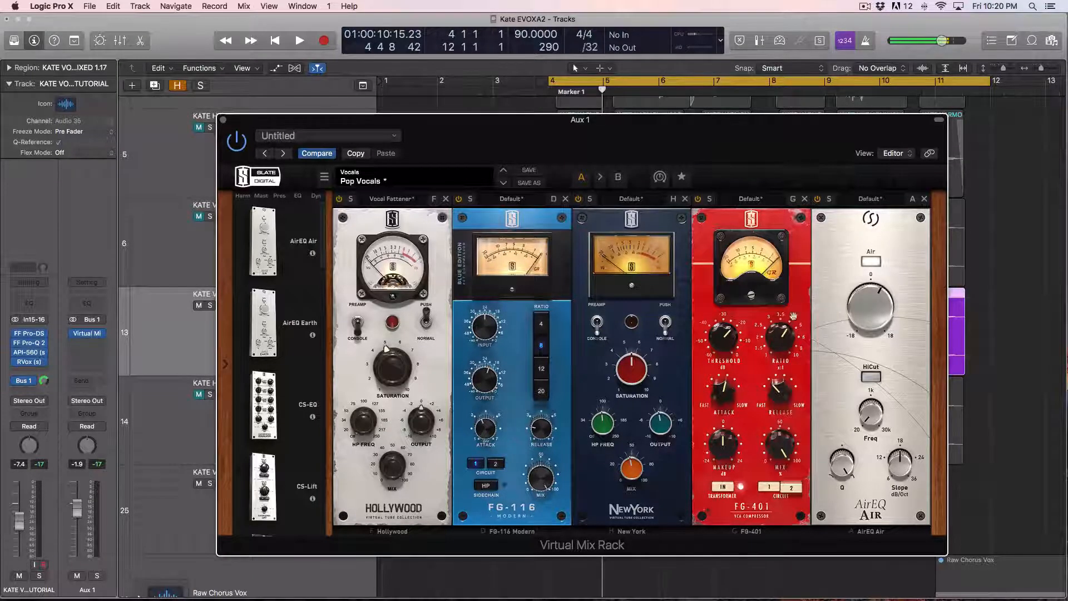
Step: Switch on the AirEQ Air module and dial in a slight Air boost from 0 dB, auditioning the effect with the vocal region soloed
key("ctrl+s")
mouse_move(872, 322)
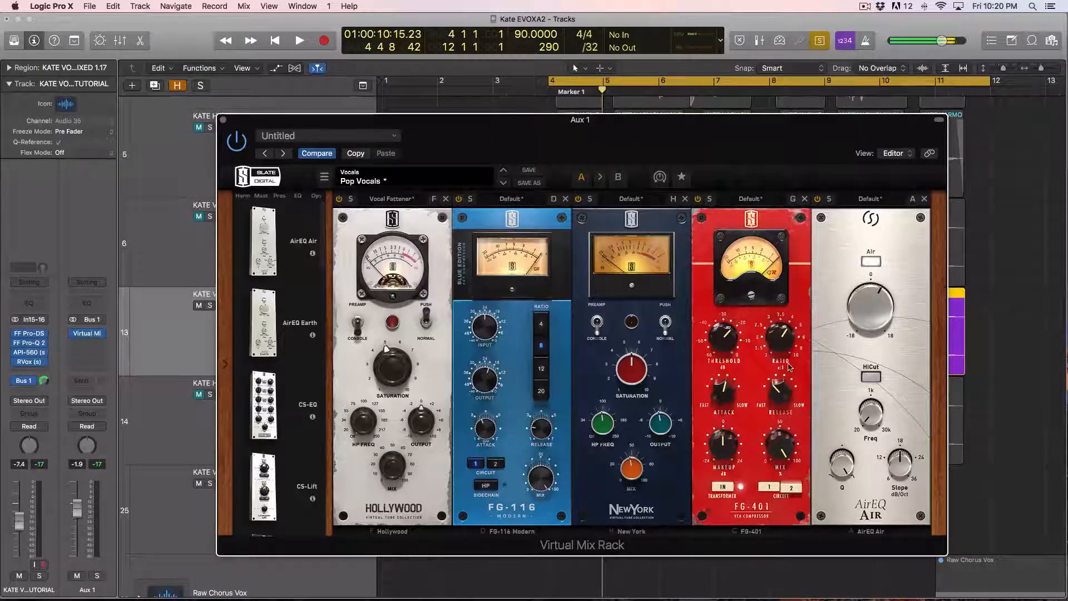
key("space")
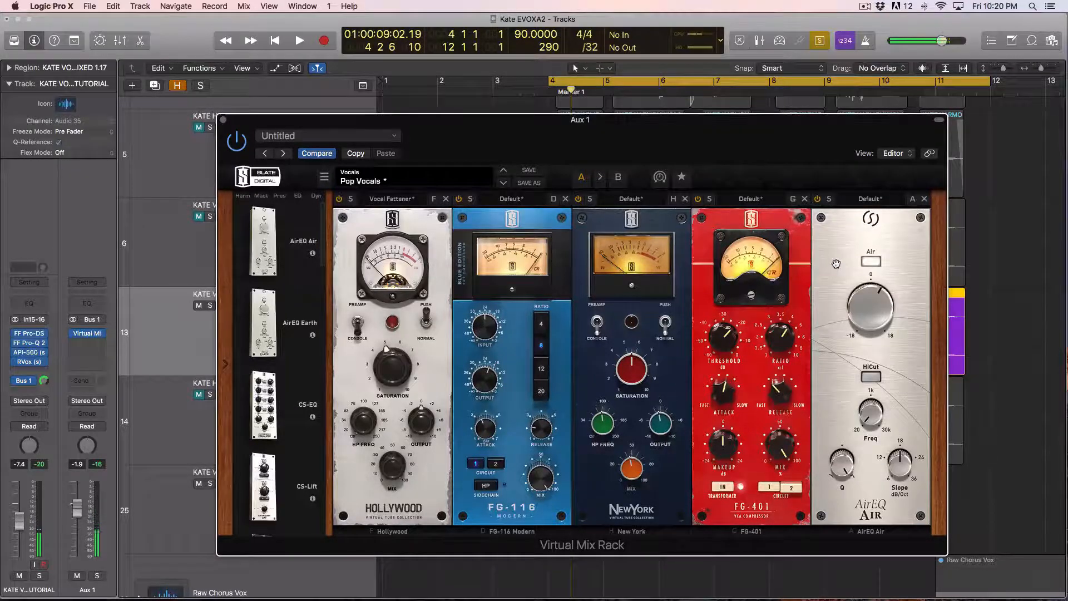
key("space")
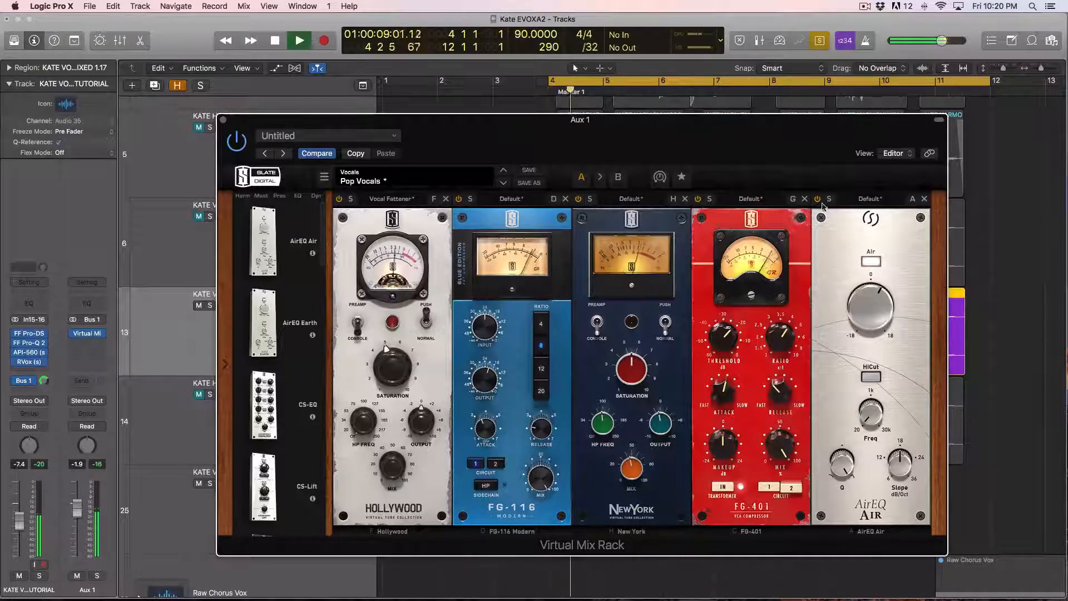
mouse_move(870, 306)
left_mouse_down()
mouse_move(876, 235)
mouse_move(875, 303)
left_mouse_up()
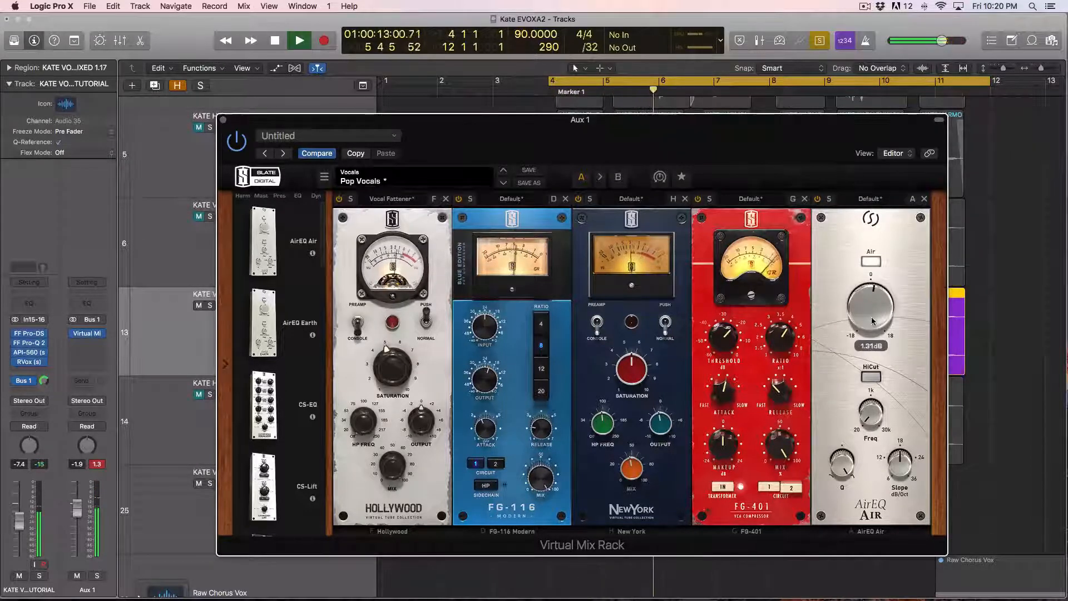
key("space")
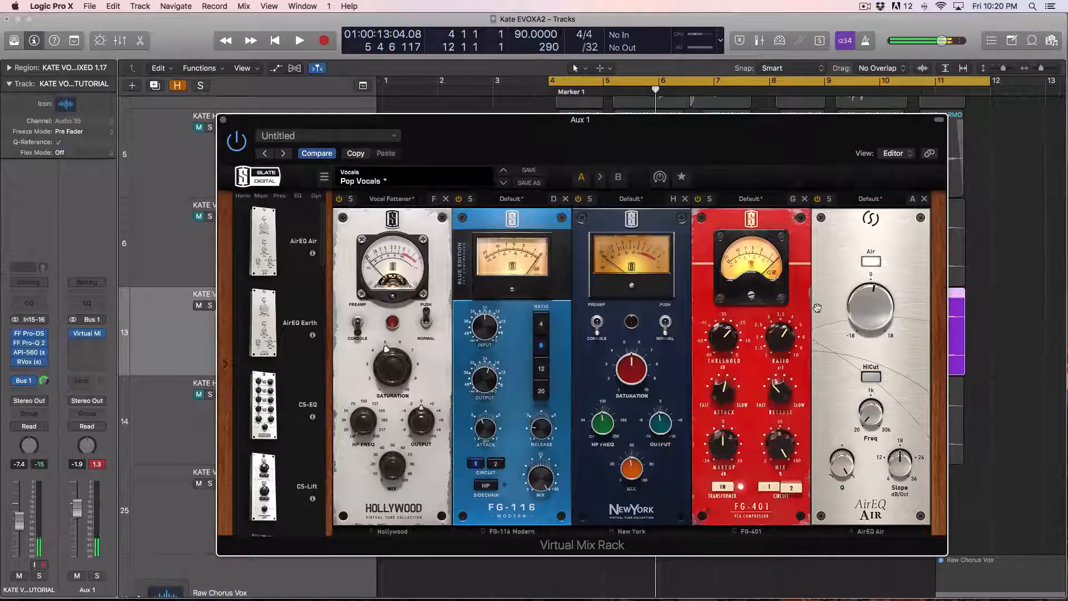
left_click(881, 314, "alt")
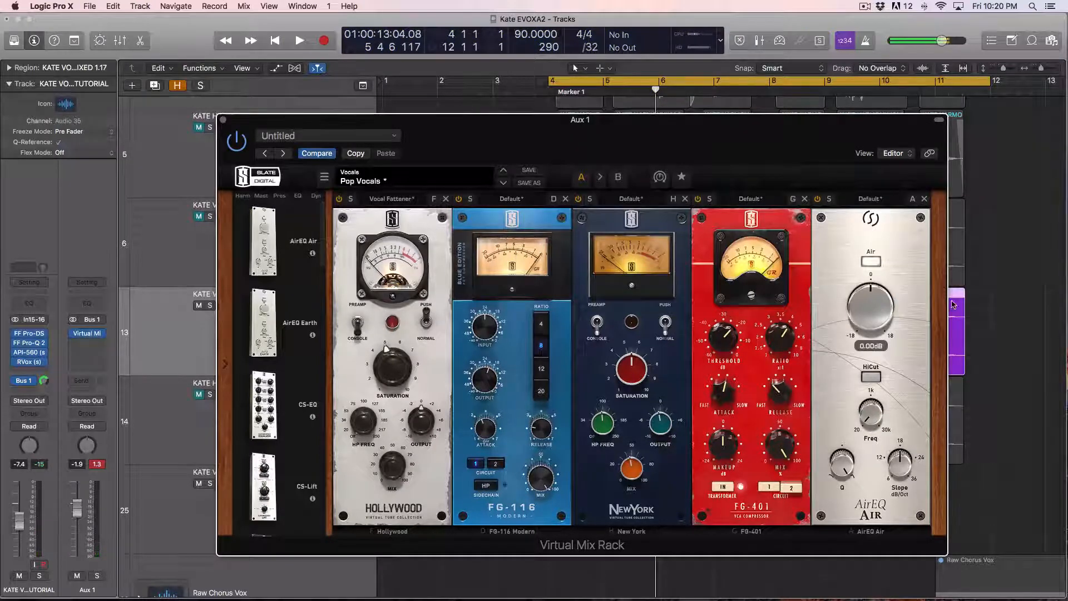
left_click_drag(880, 303, 881, 300)
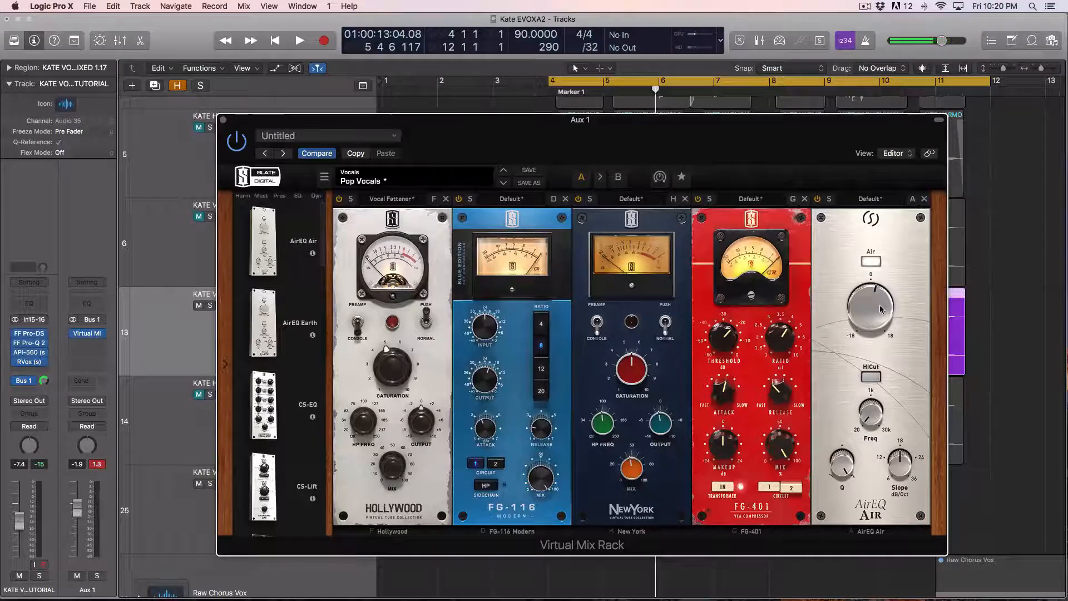
Step: Raise the Aux 1 fader to -1.0 dB during playback, and close the Virtual Mix Rack window
key("space")
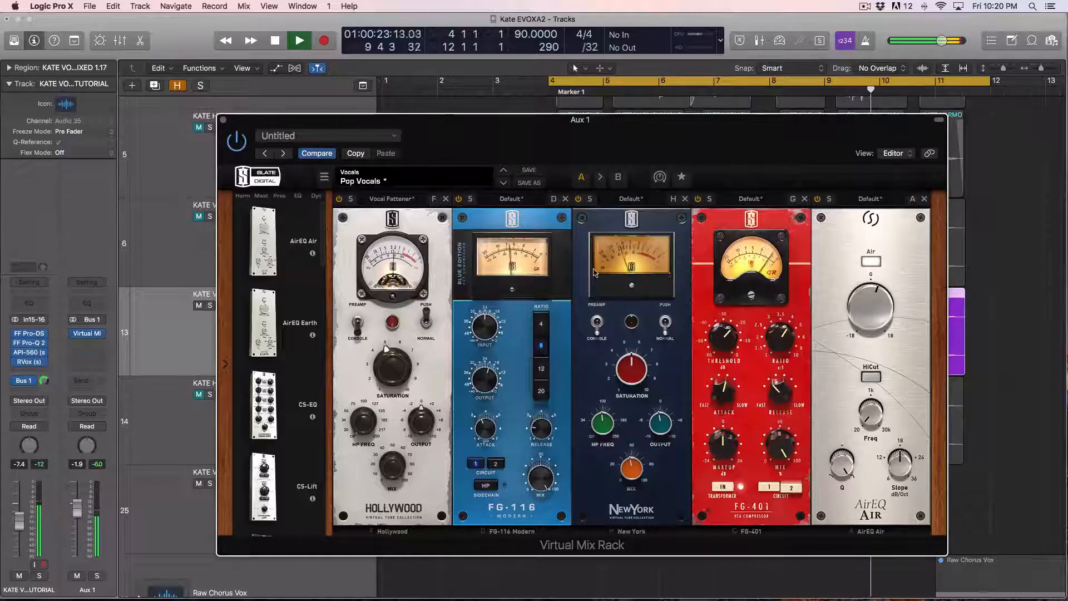
left_click_drag(82, 505, 82, 503)
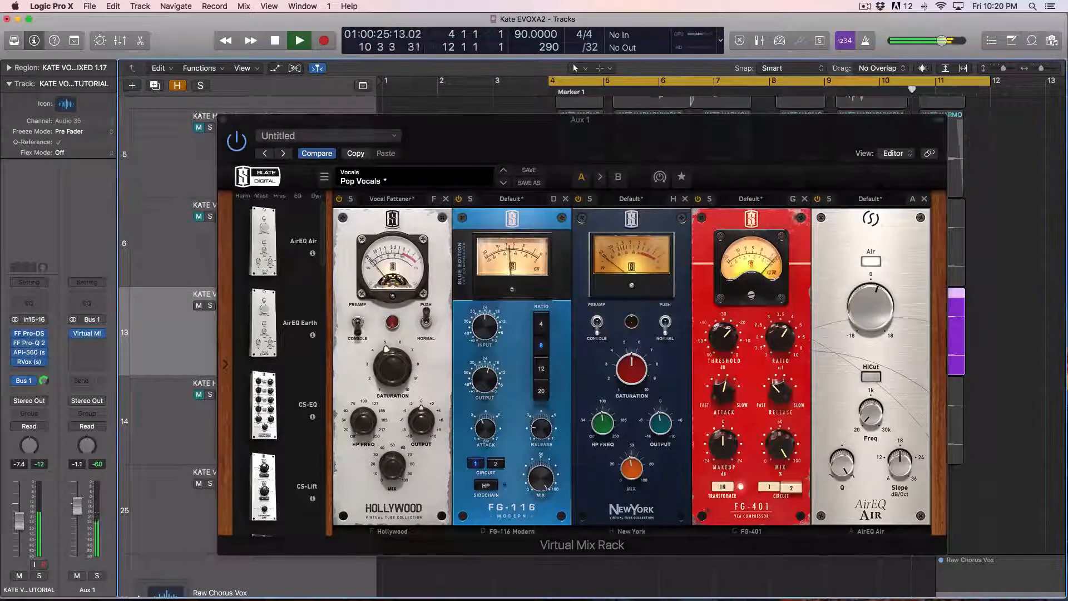
left_click(225, 121)
key("space")
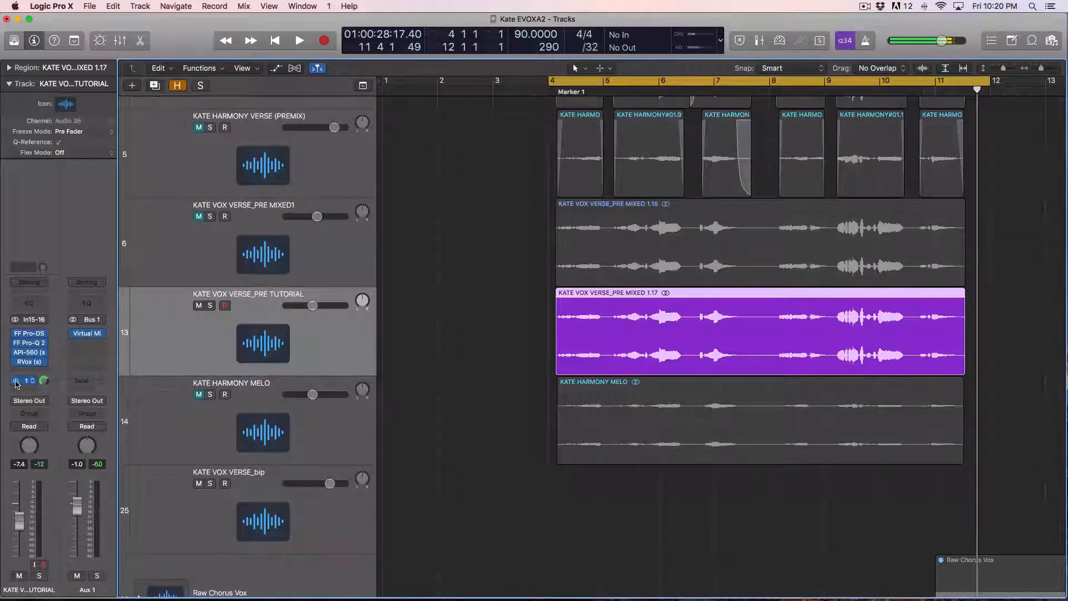
Step: Add a second send on the tutorial vocal track, routed to Bus 13
left_click(34, 390)
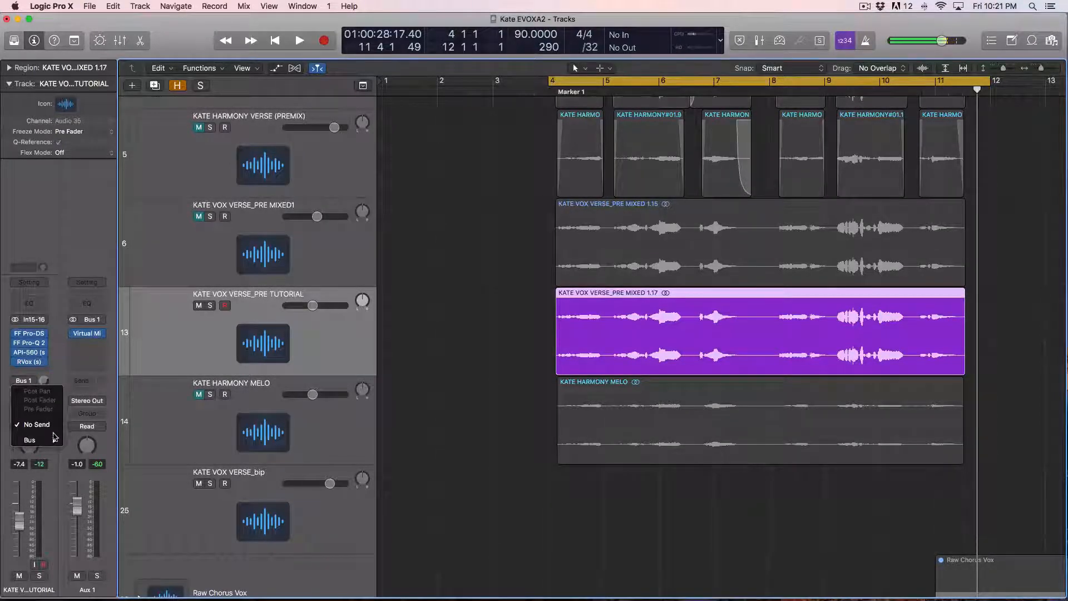
mouse_move(55, 438)
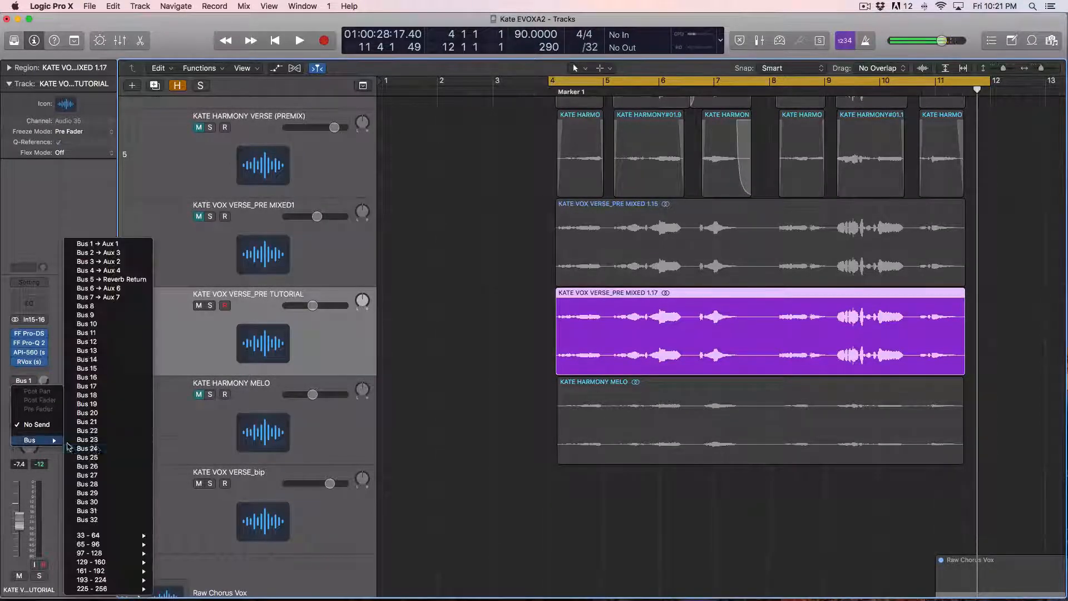
left_click(118, 351)
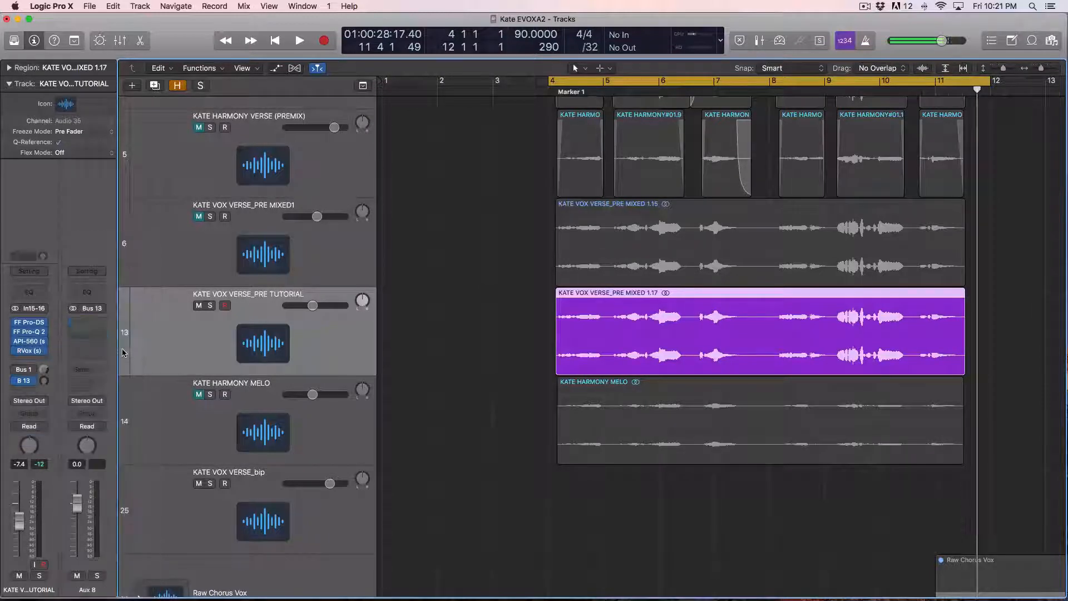
Step: Insert the Compressor from the Echo Sound Works plug-ins on the aux channel fed by Bus 13
left_click(88, 322)
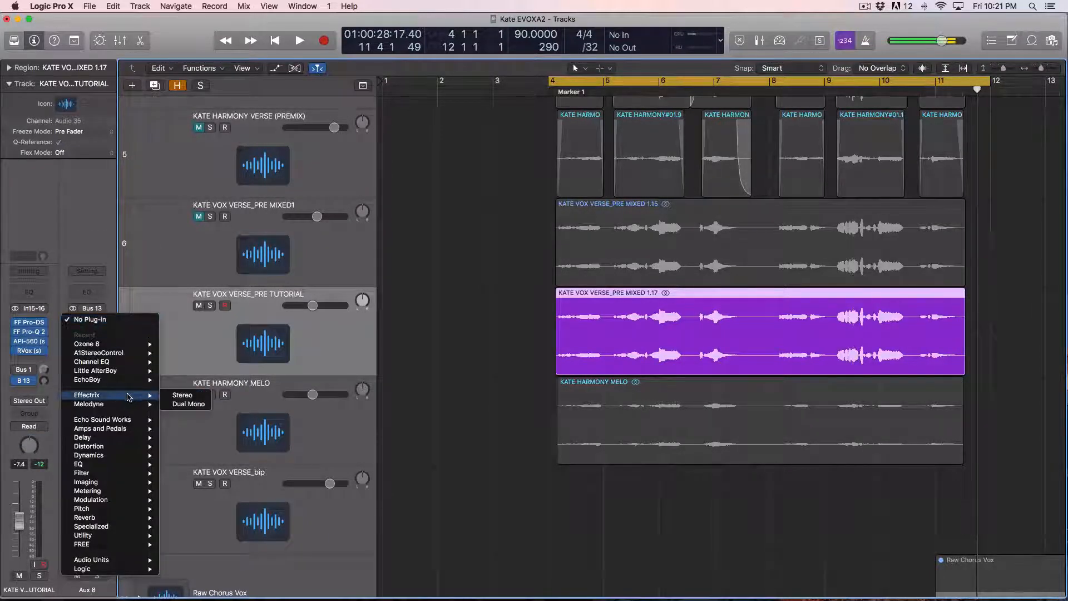
mouse_move(119, 457)
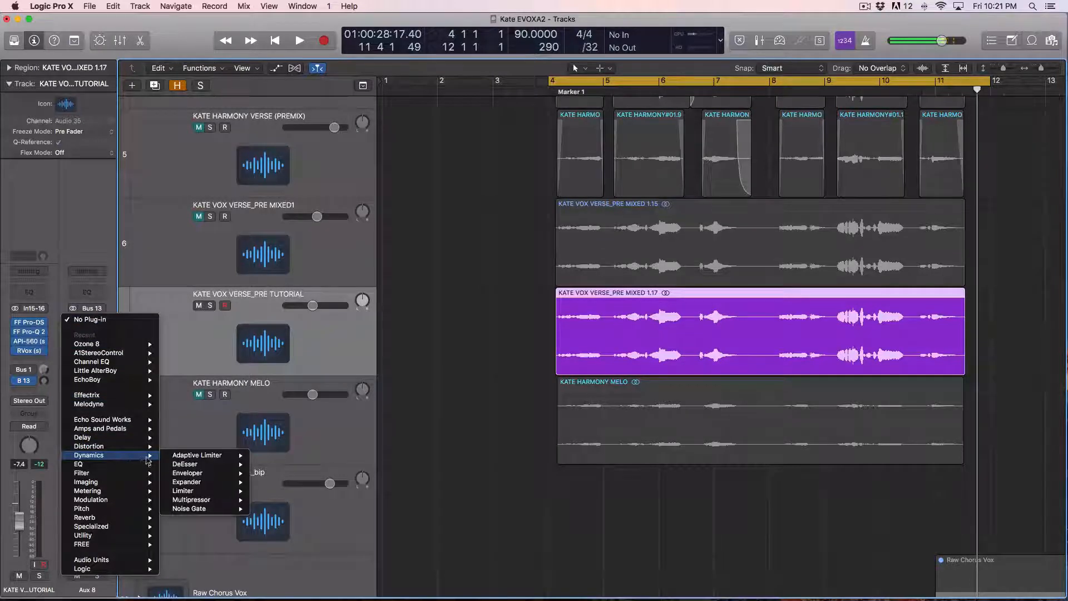
mouse_move(112, 421)
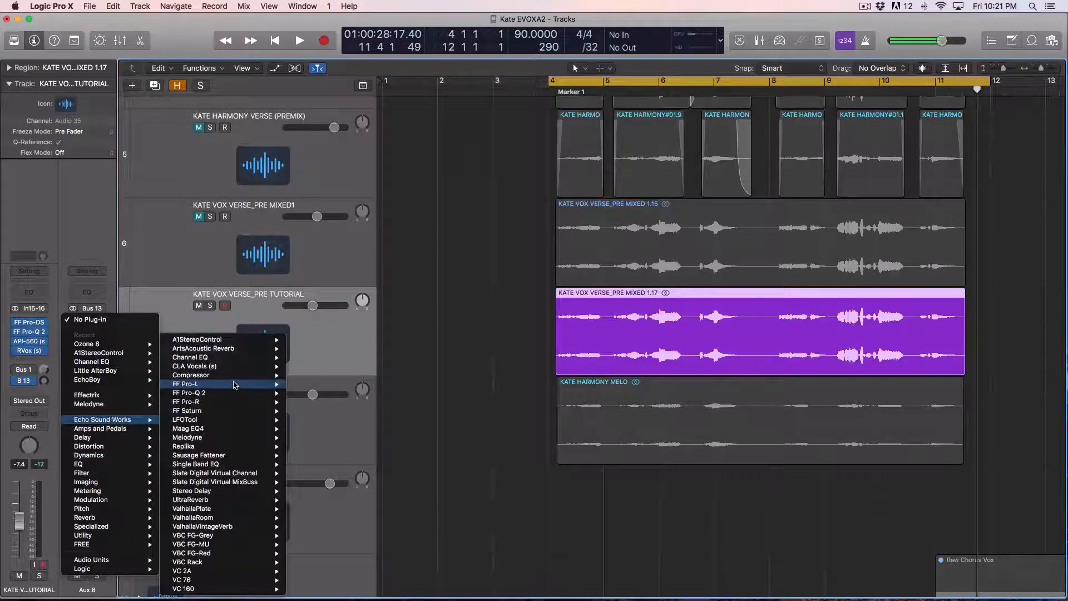
mouse_move(253, 376)
left_click(302, 376)
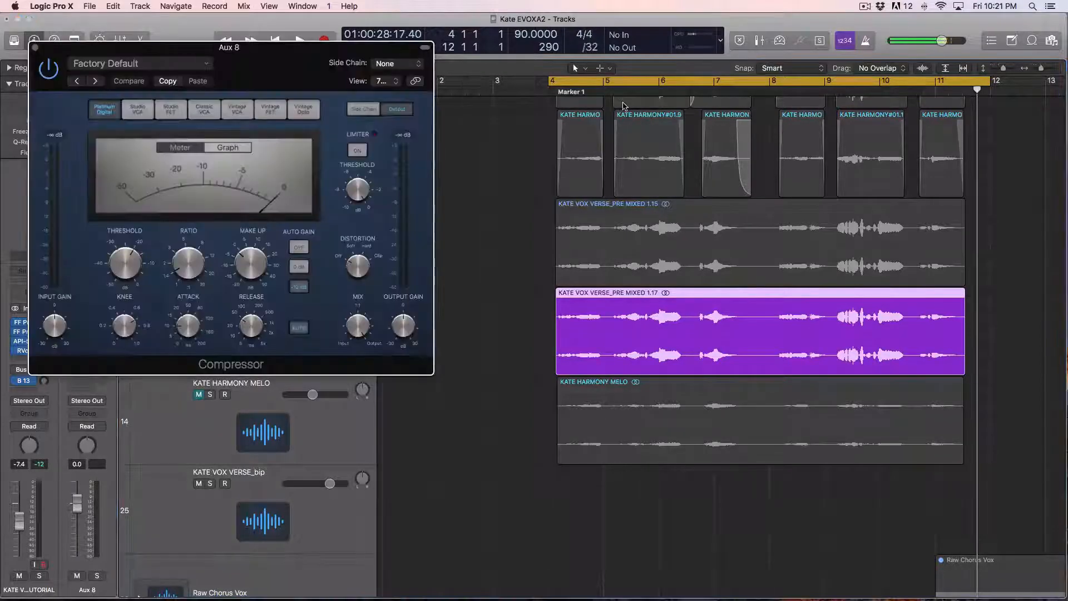
Step: Move the Compressor window clear of the channel strips and raise the Bus 13 send level on the tutorial vocal track
left_click_drag(255, 39, 369, 114)
key("space")
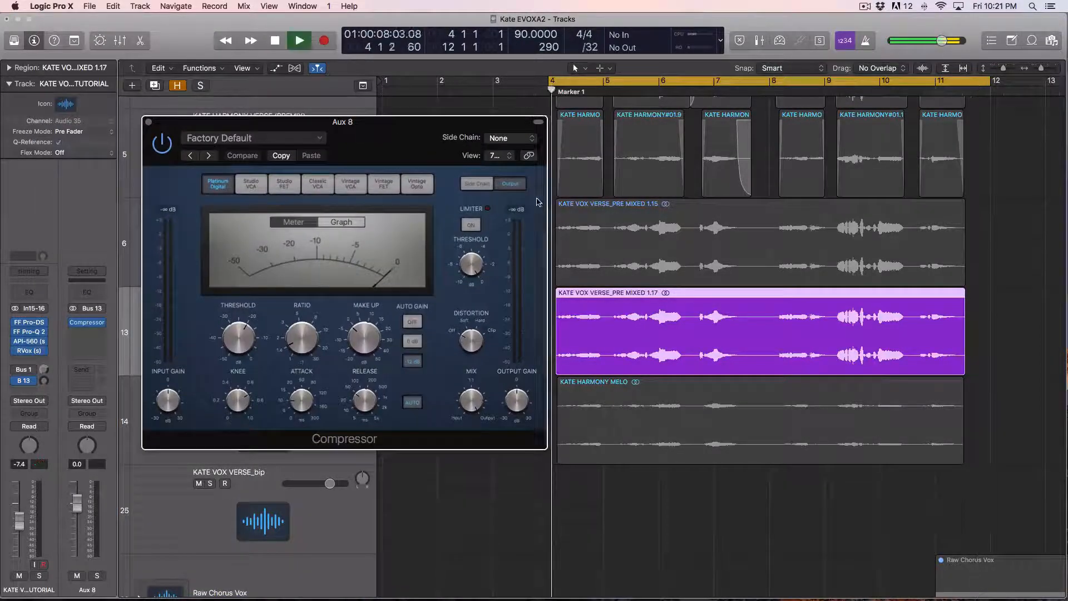
key("space")
left_click_drag(44, 380, 44, 370)
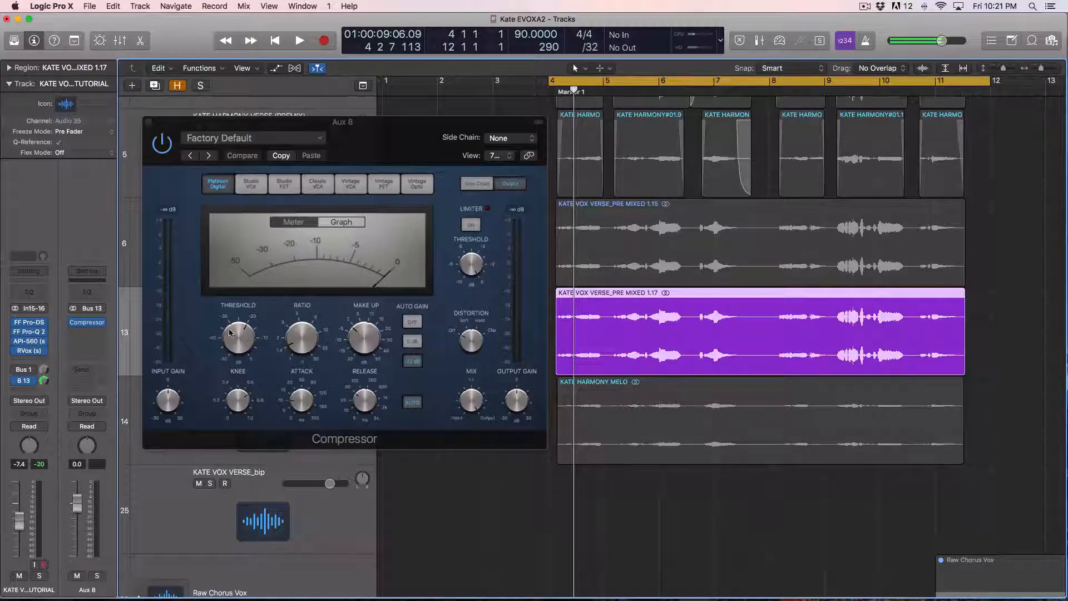
Step: Lower the Compressor's threshold and raise its ratio to about 4.6:1 while the vocal plays
key("space")
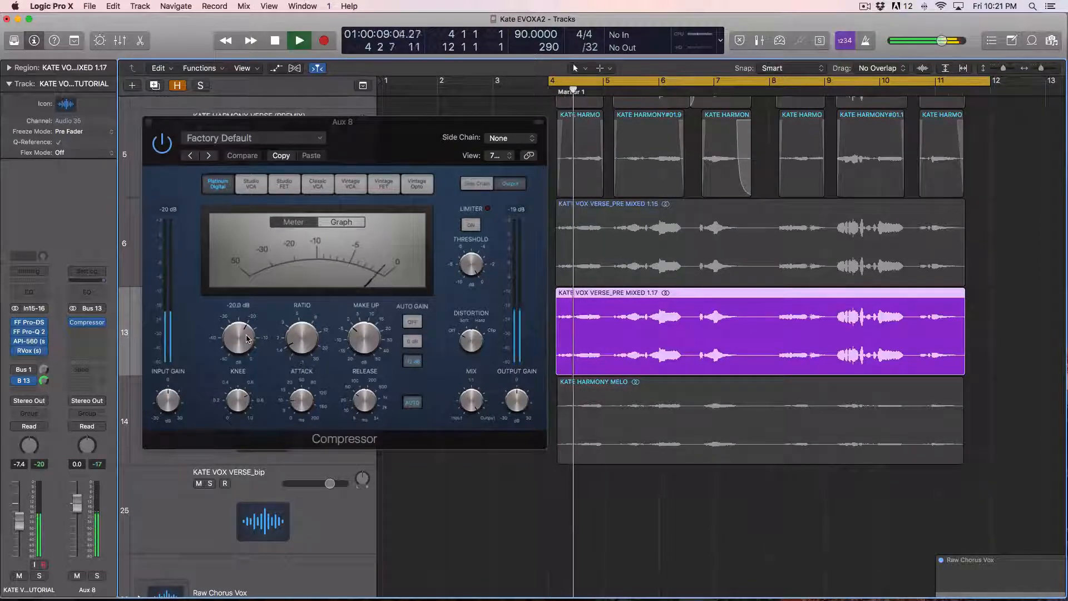
left_click_drag(243, 339, 243, 348)
left_click_drag(307, 338, 316, 301)
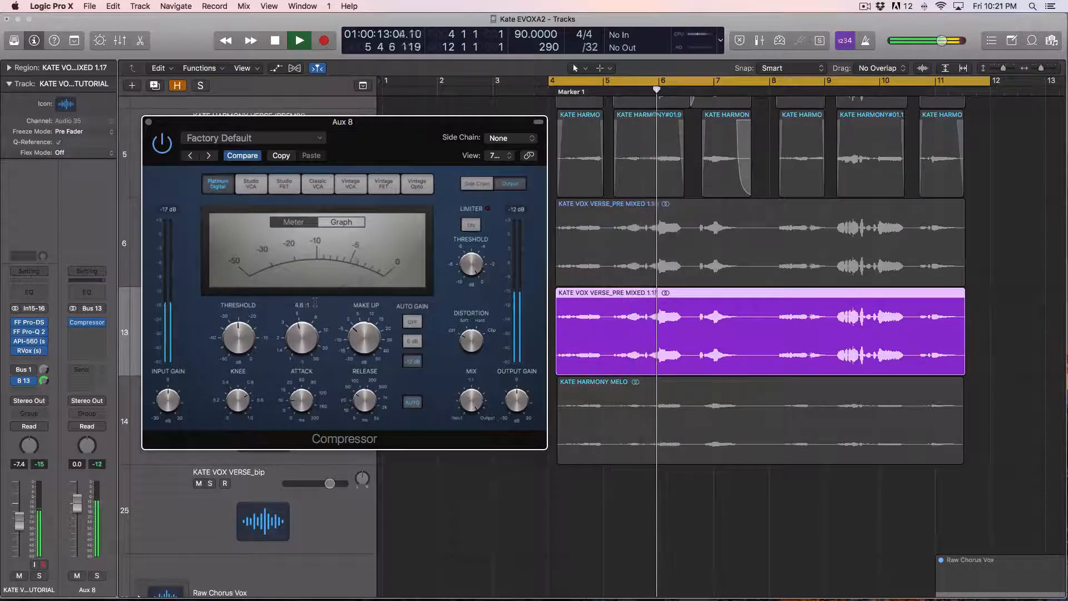
left_click_drag(242, 340, 248, 362)
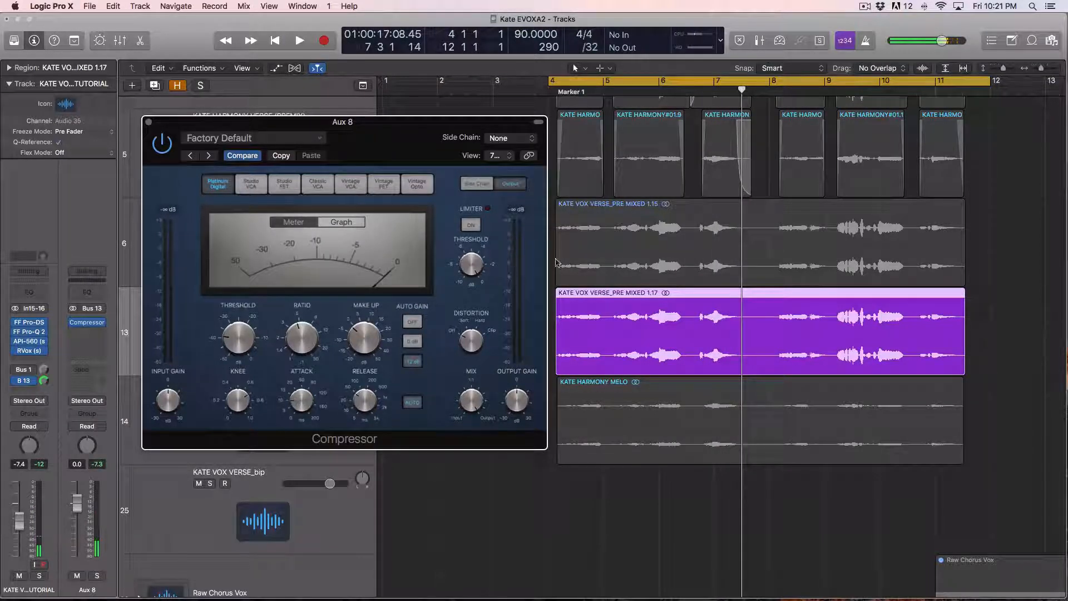
key("space")
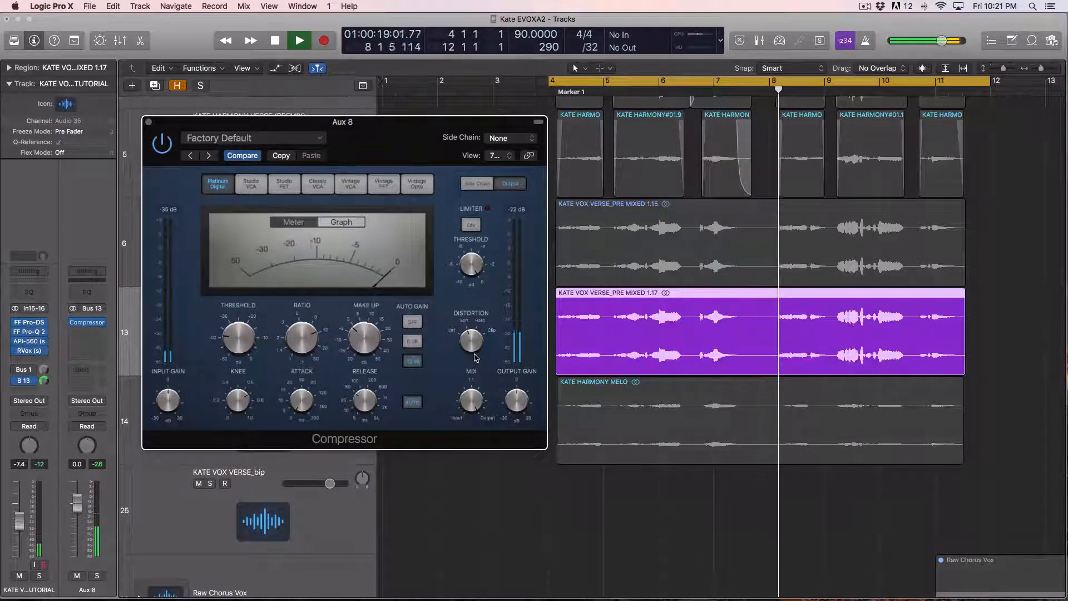
Step: Audition Aux 8 in solo, unsolo it, and set the Compressor's threshold to -27.5 dB
left_click(97, 575)
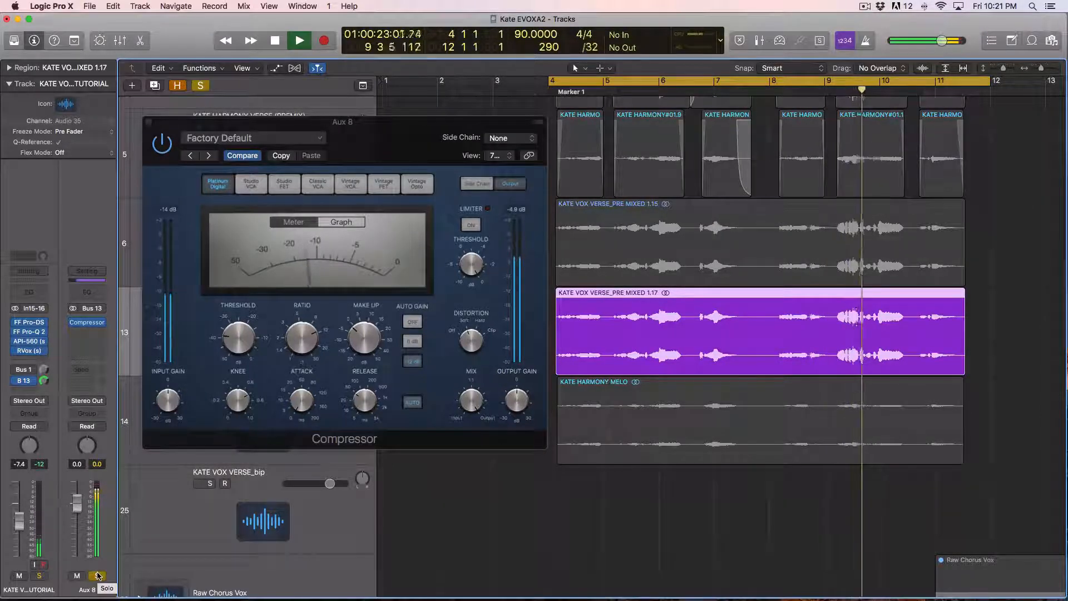
left_click(98, 575)
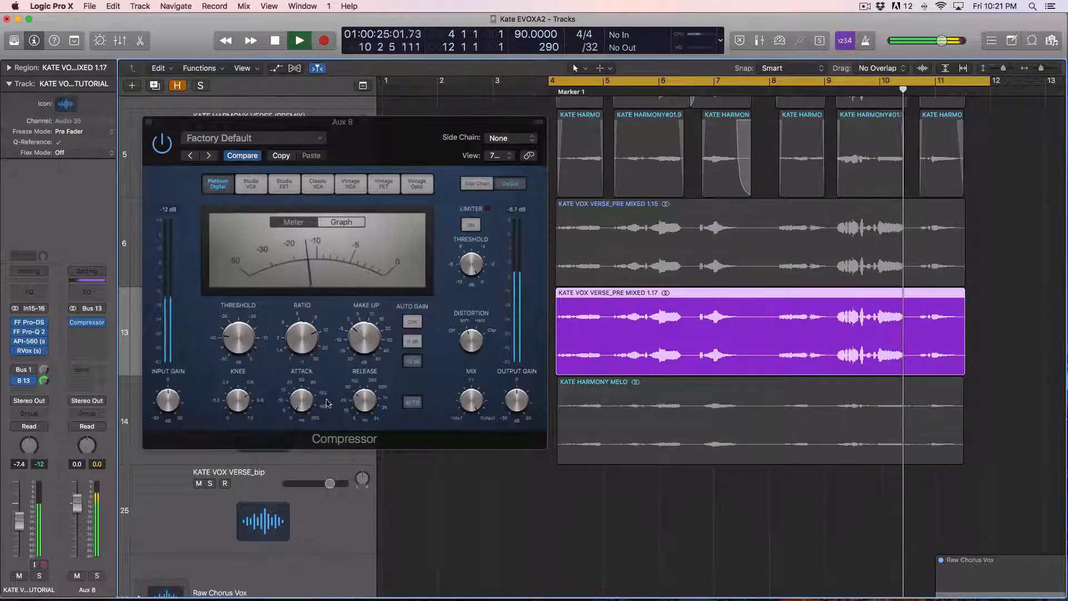
key("space")
left_click(467, 340)
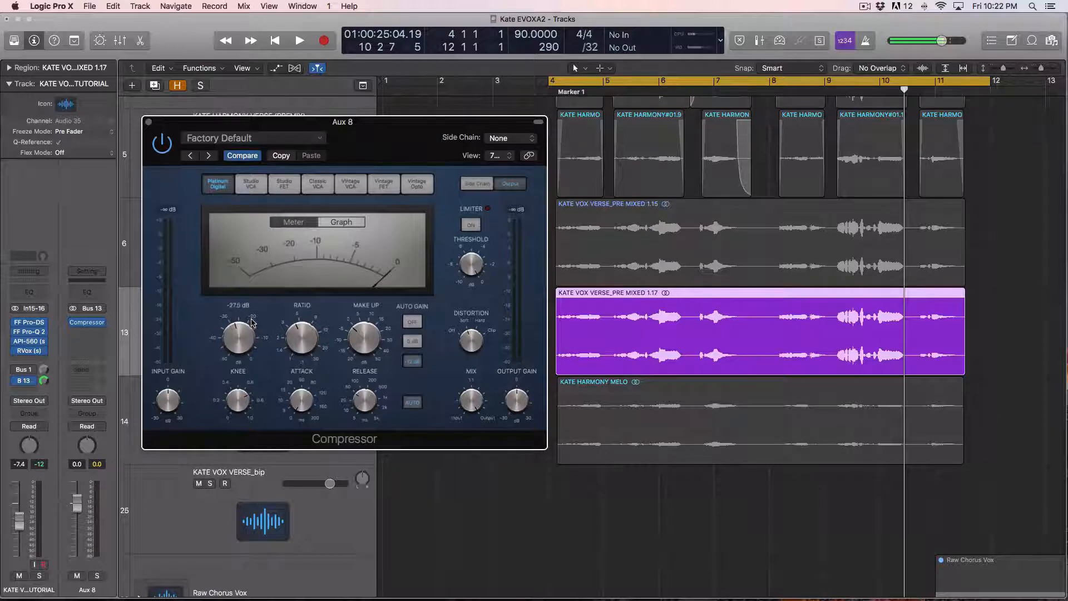
Step: Lower the Aux 8 fader to about -11.4 dB during playback, checking the balance against the soloed vocal track
key("shift+space")
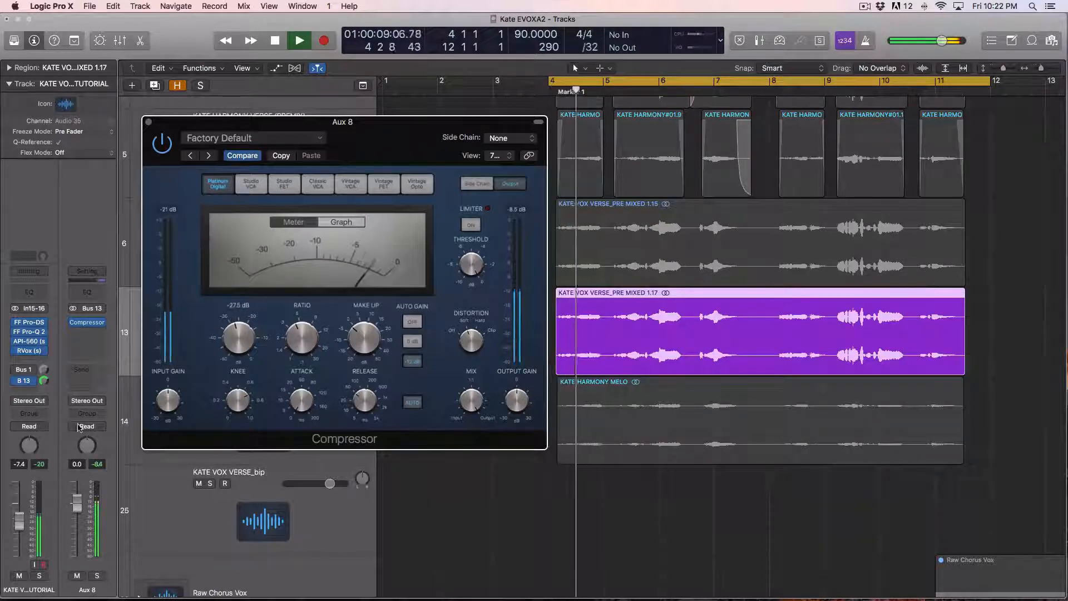
left_click_drag(77, 503, 77, 526)
key("space")
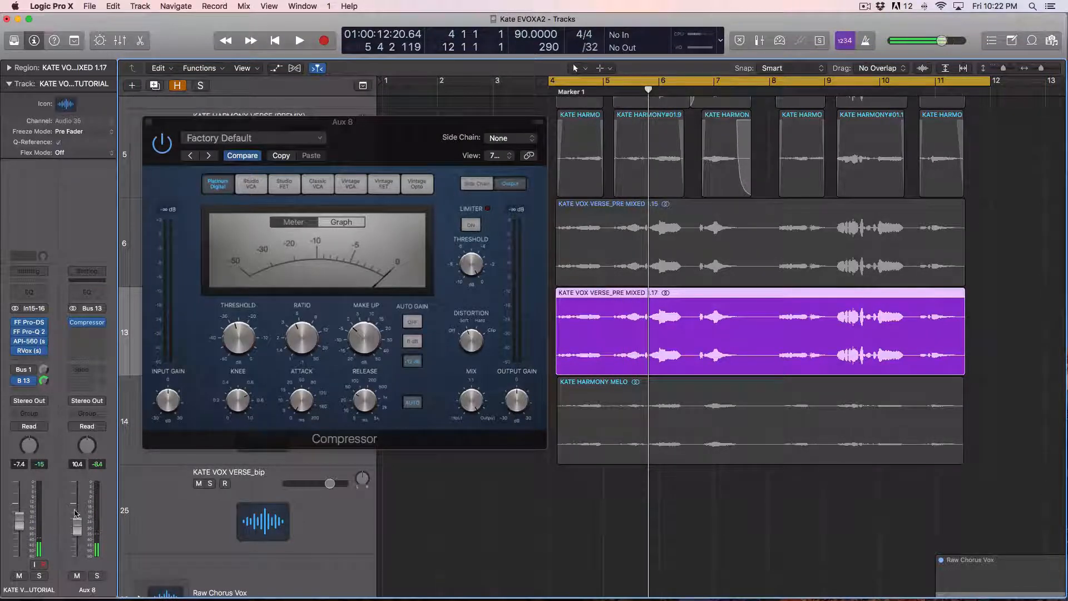
key("shift+space")
left_click_drag(76, 513, 77, 525)
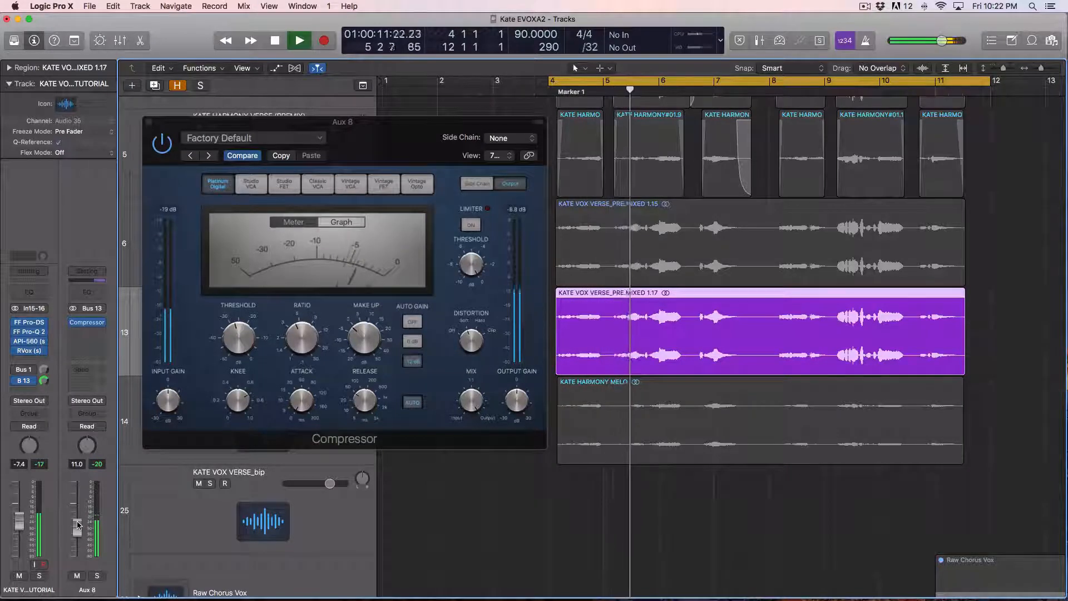
left_click_drag(79, 524, 83, 530)
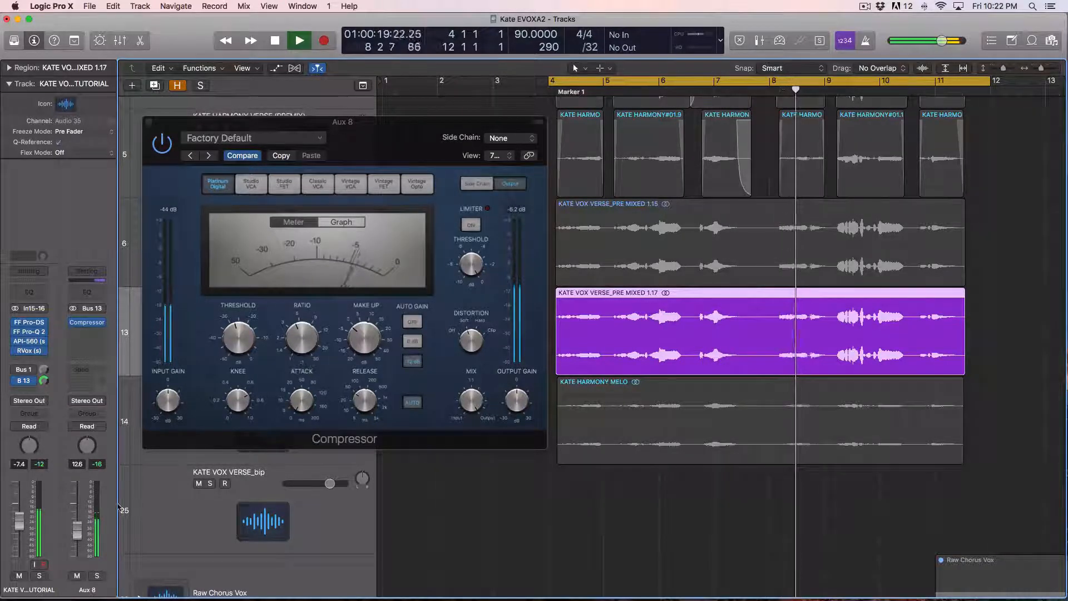
left_click(39, 575)
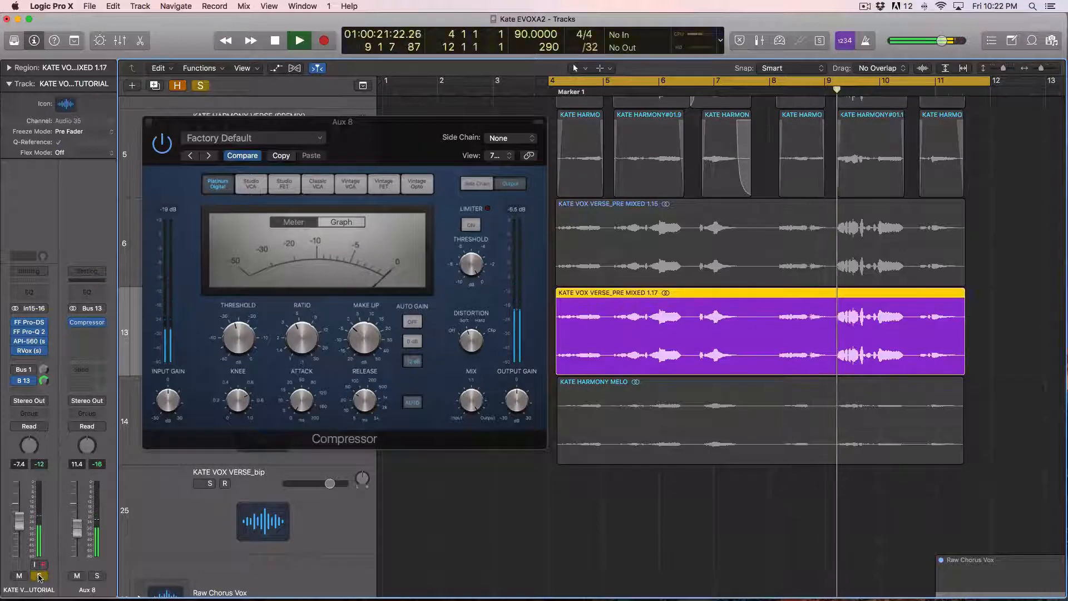
left_click(18, 380)
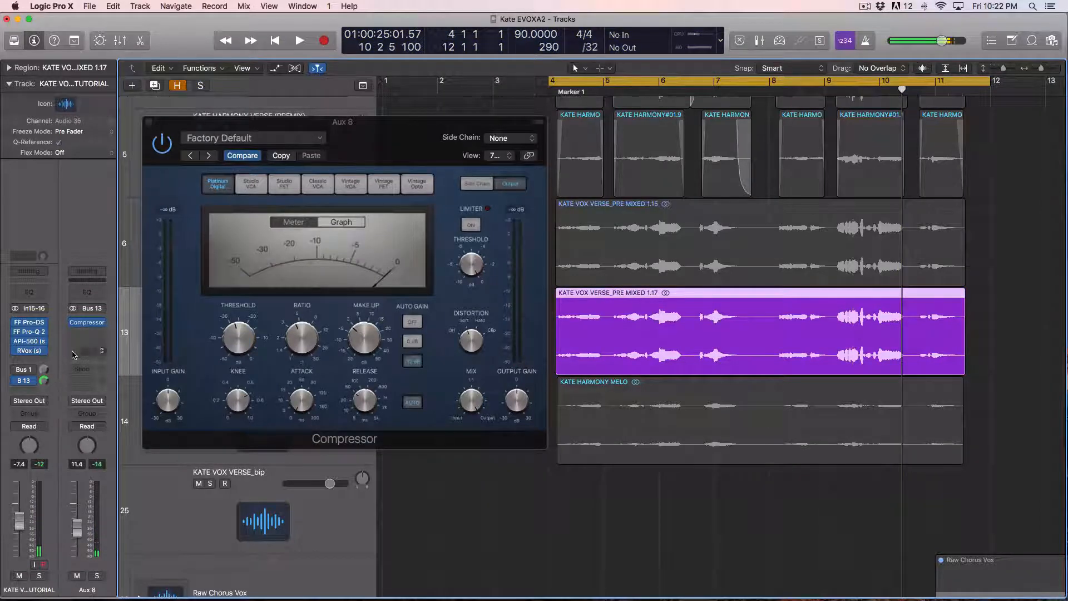
Step: Insert a stereo Distortion II after the Compressor on Aux 8
left_click(96, 333)
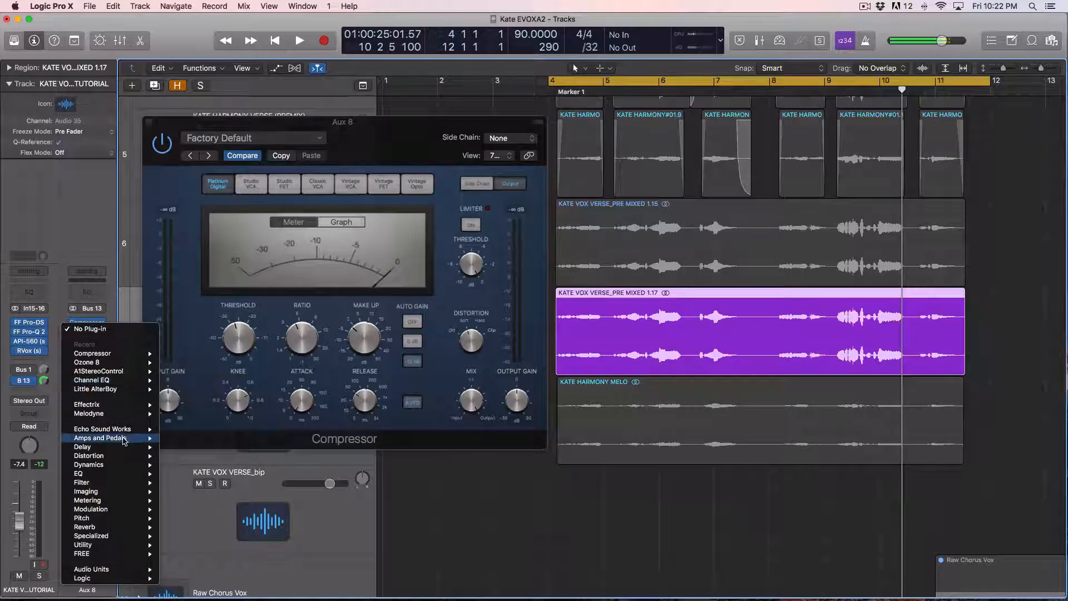
mouse_move(131, 433)
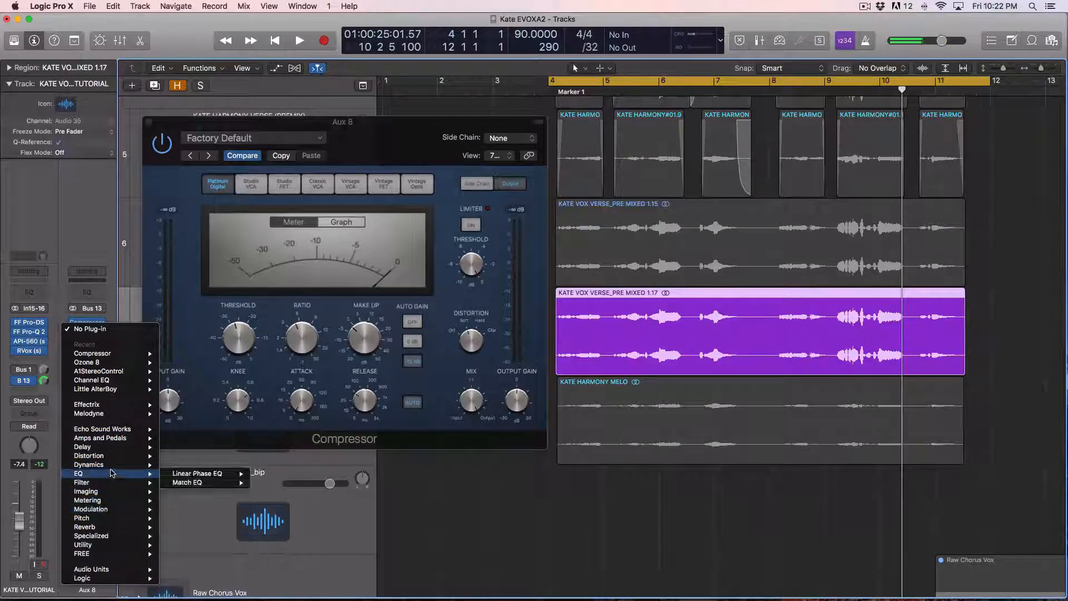
mouse_move(109, 503)
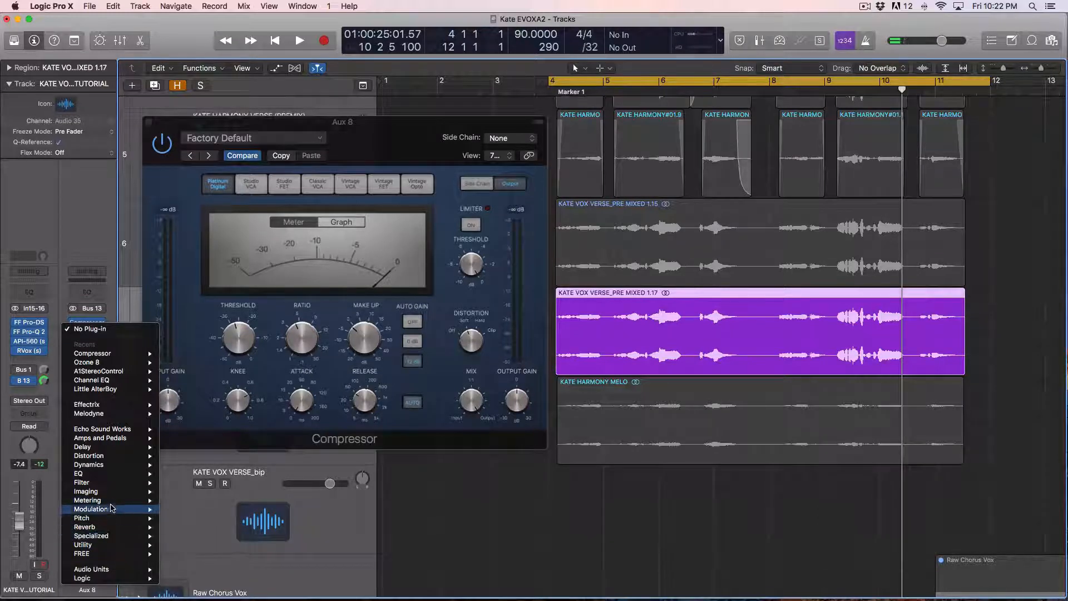
mouse_move(117, 456)
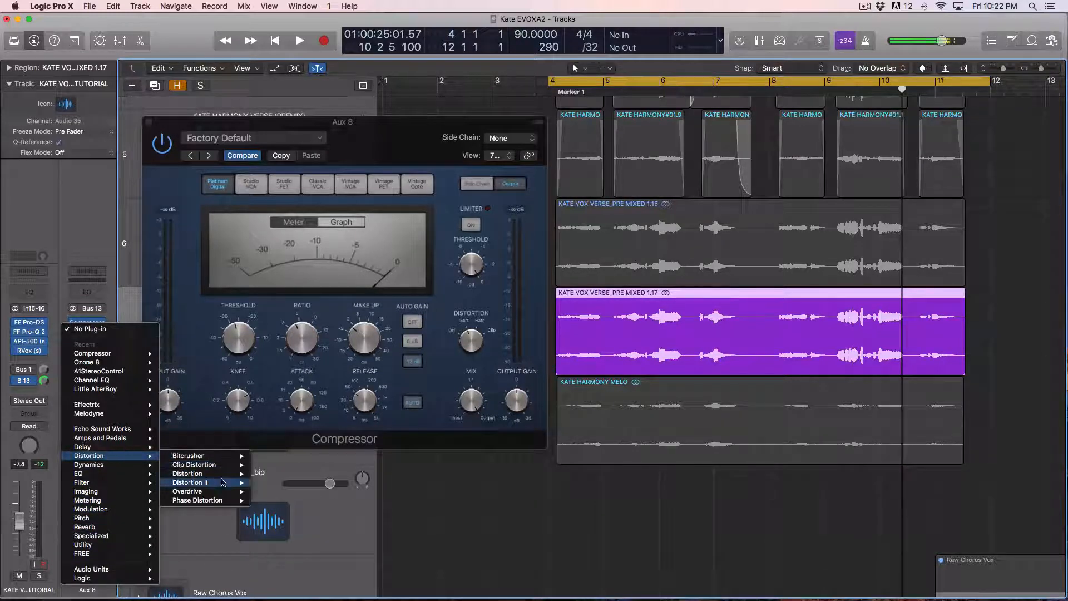
mouse_move(221, 465)
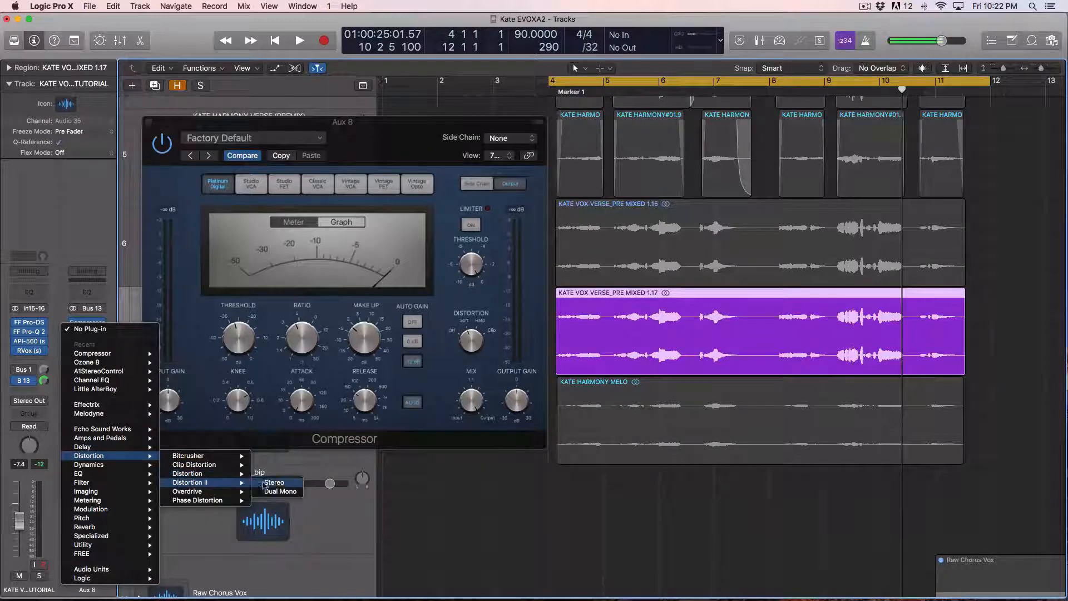
left_click(273, 483)
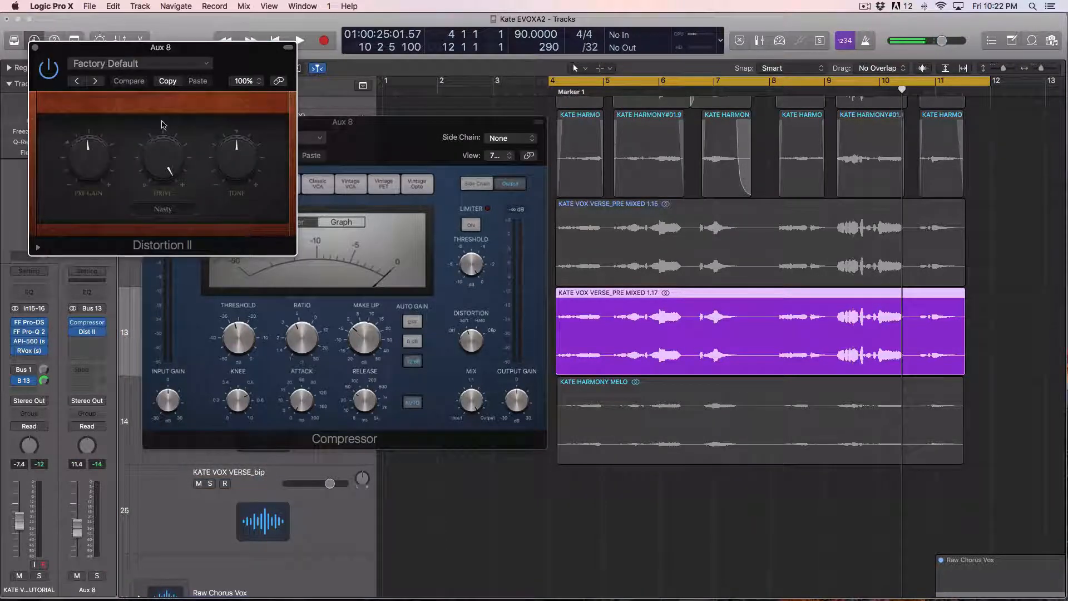
Step: Move the Distortion II window off the channel strips and load its Vocal Fuzz preset
left_click_drag(144, 54, 479, 116)
left_click(478, 125)
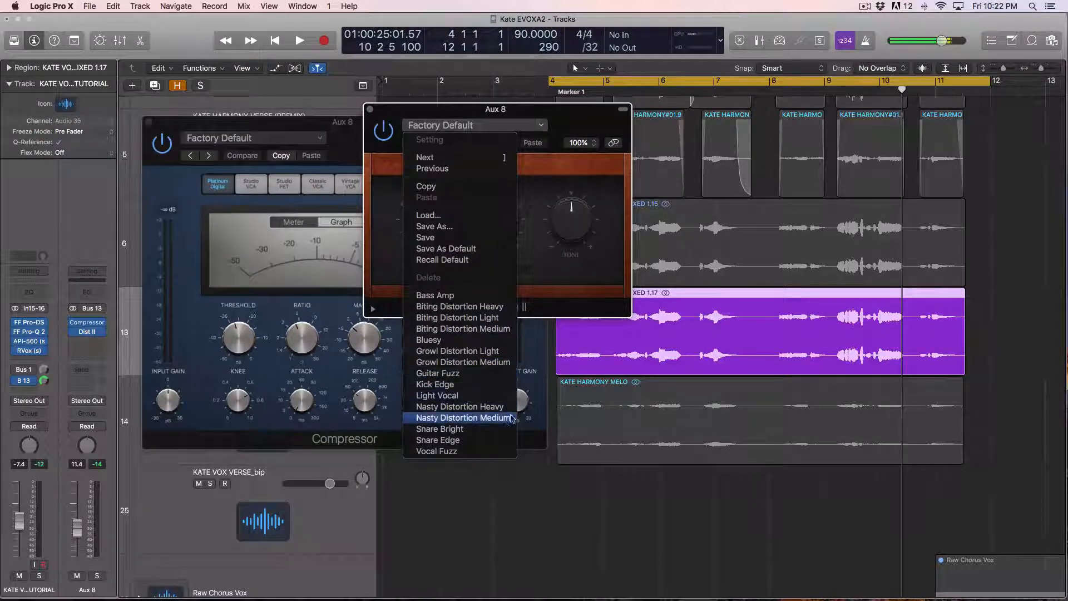
left_click(497, 450)
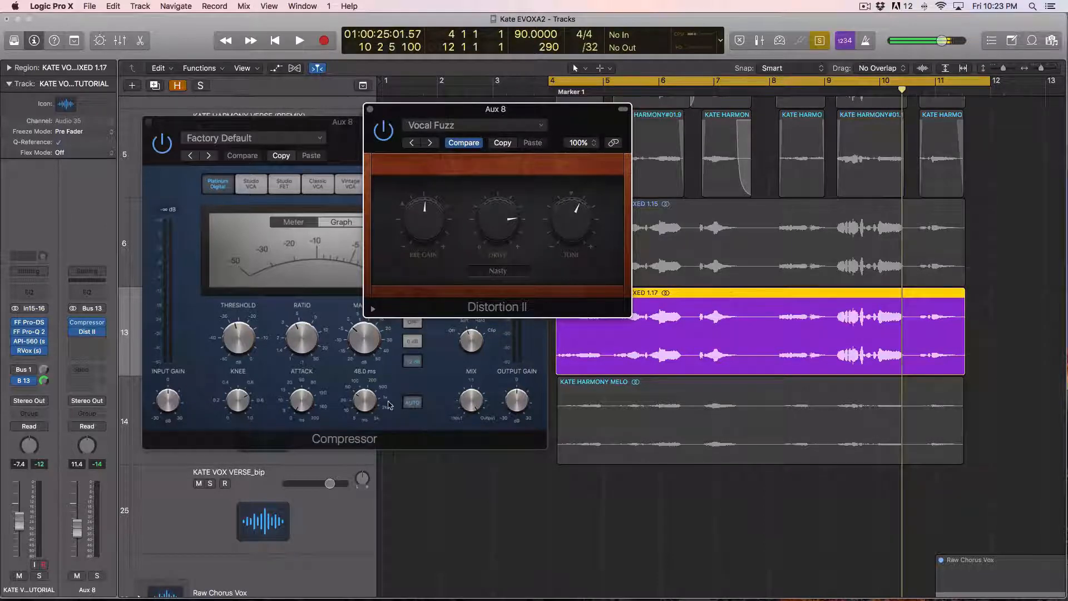
Step: Solo Aux 8 during playback and turn down the Distortion II Drive and Pre Gain
key("space")
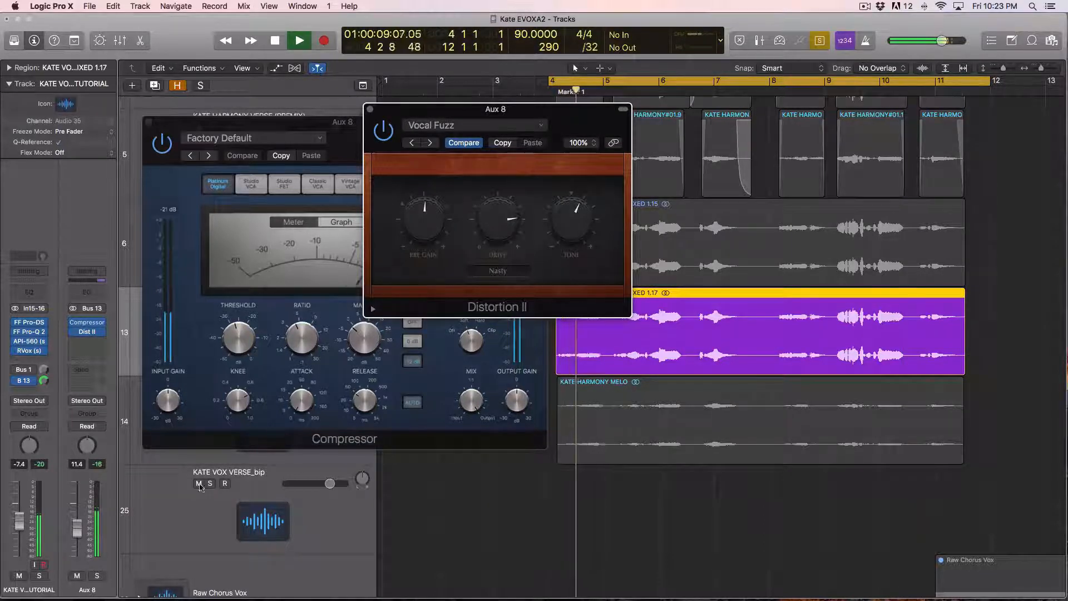
left_click(97, 576)
left_click_drag(490, 223, 483, 319)
left_click_drag(416, 220, 418, 287)
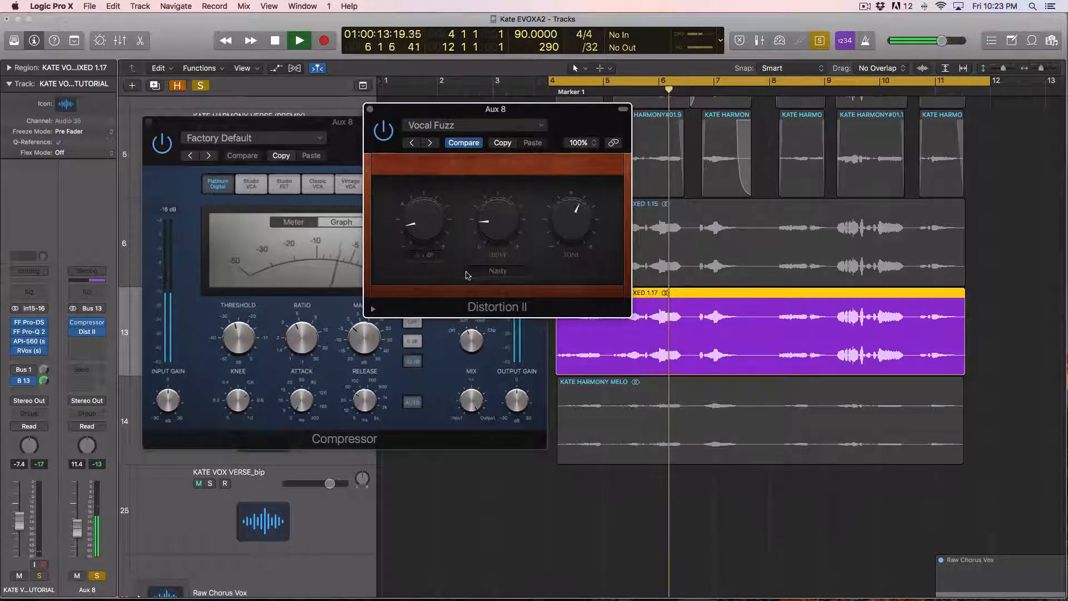
Step: Switch the Distortion II type from Nasty to Class AB, soft
left_click(498, 271)
left_click(521, 282)
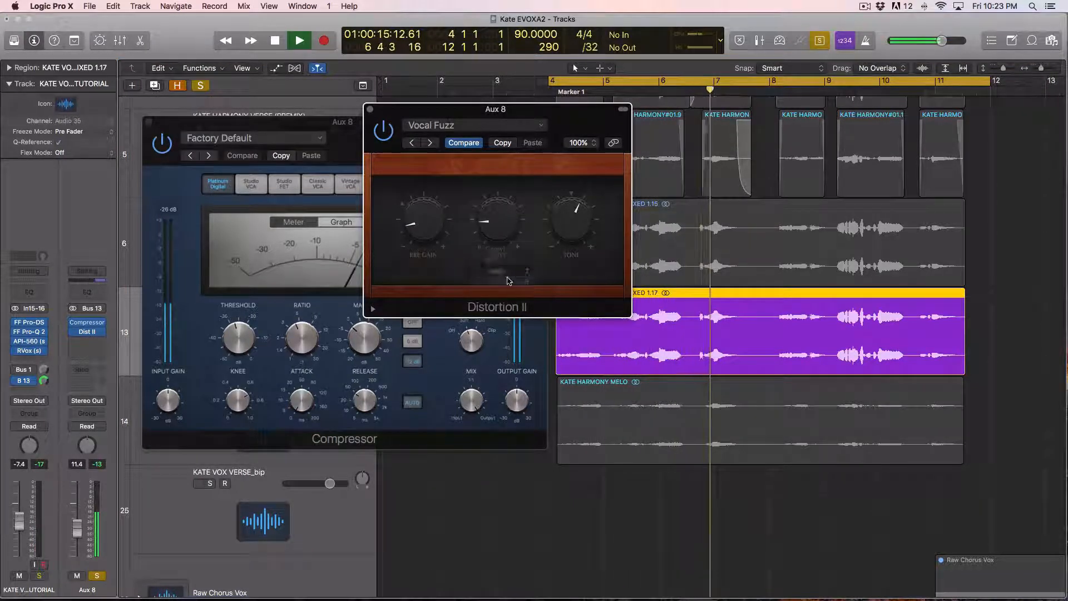
left_click(616, 225)
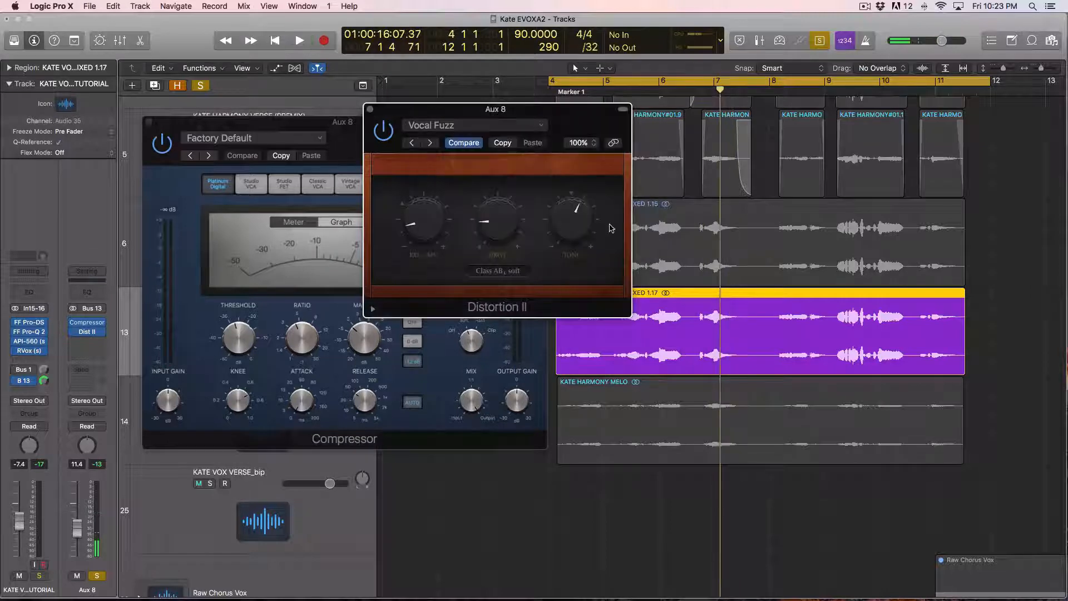
Step: Rebalance the Distortion II Pre Gain and Drive while auditioning, sweep the Tone up, and bring it back down
left_click_drag(449, 231, 443, 205)
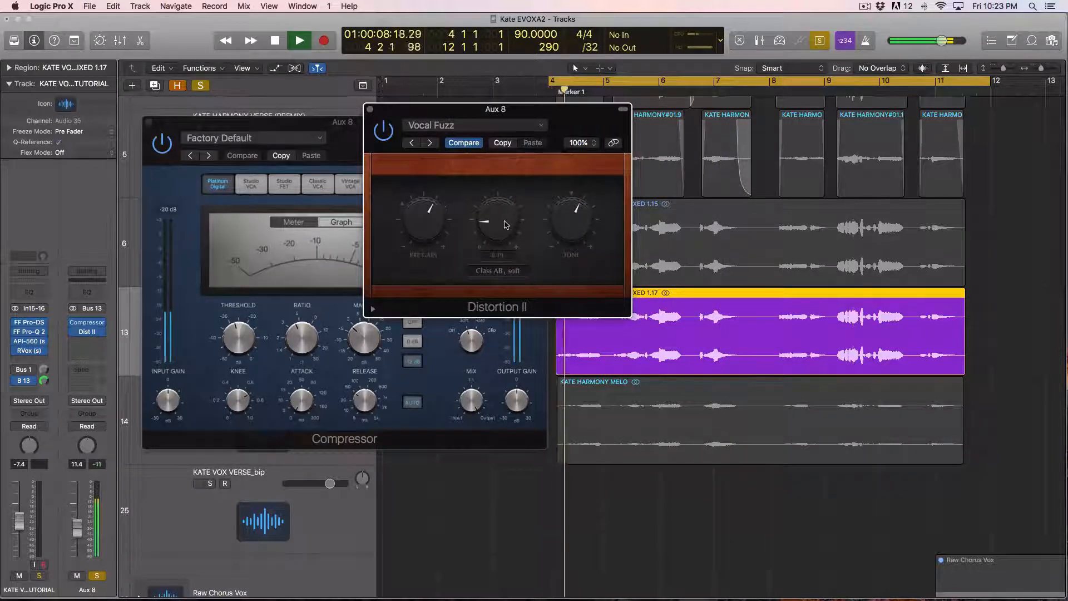
mouse_move(502, 223)
left_mouse_down()
mouse_move(503, 133)
mouse_move(498, 204)
left_mouse_up()
left_click_drag(426, 225, 421, 274)
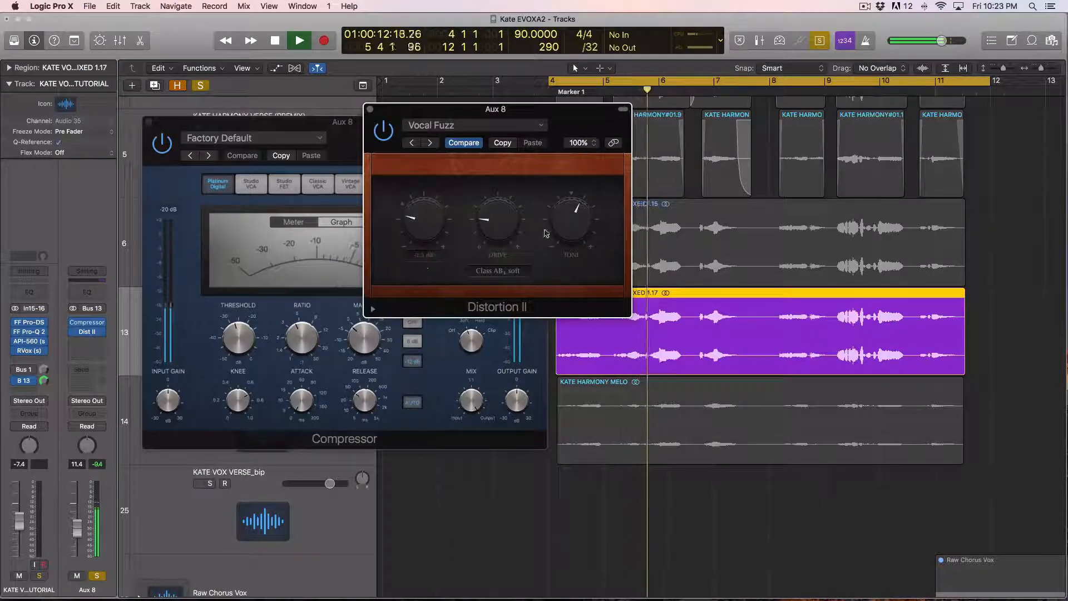
left_click_drag(567, 218, 565, 146)
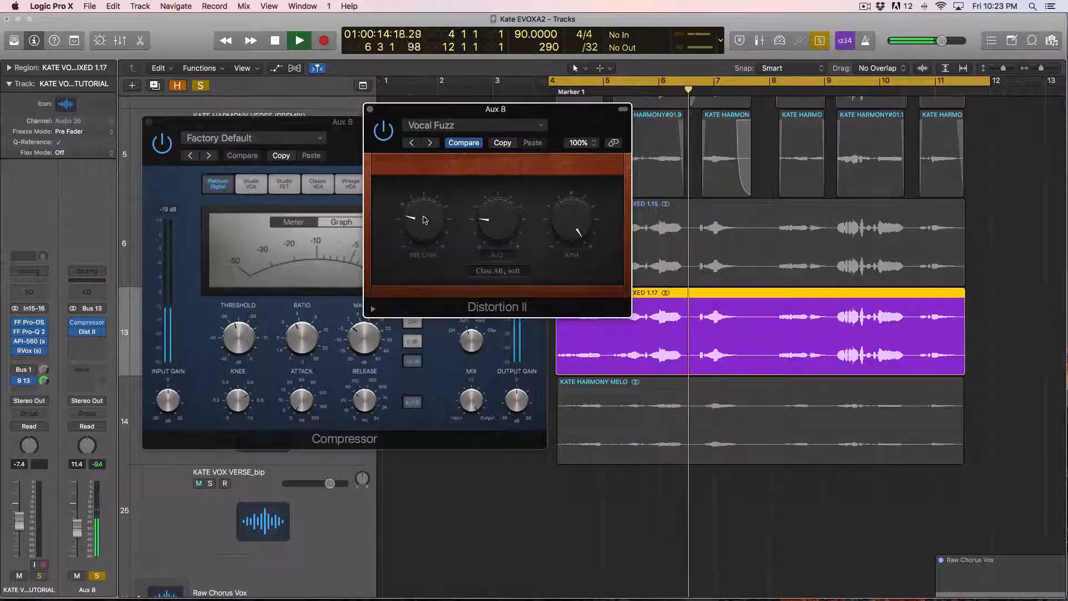
left_click_drag(425, 220, 428, 249)
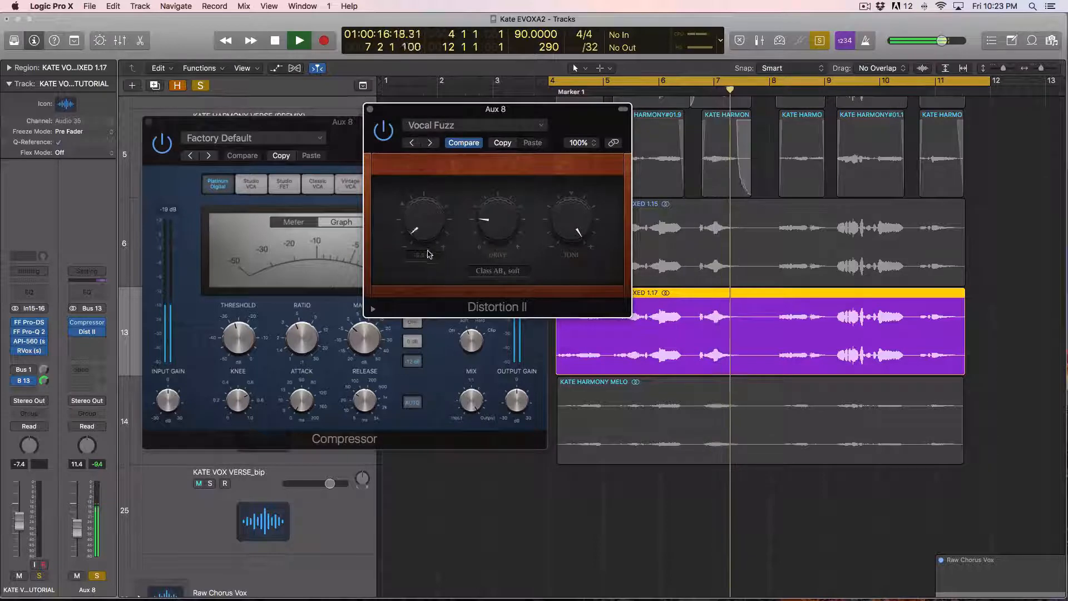
key("space")
left_click_drag(569, 229, 559, 310)
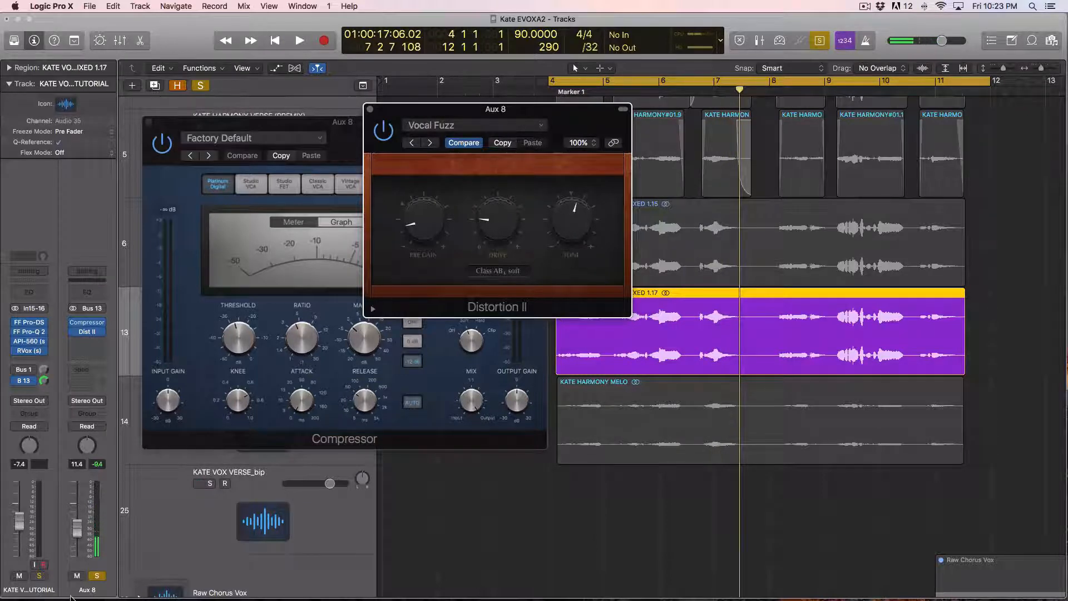
Step: Unsolo Aux 8, audition the distorted signal blended with the vocal, and close the Distortion II window
left_click(99, 578)
left_click(488, 240)
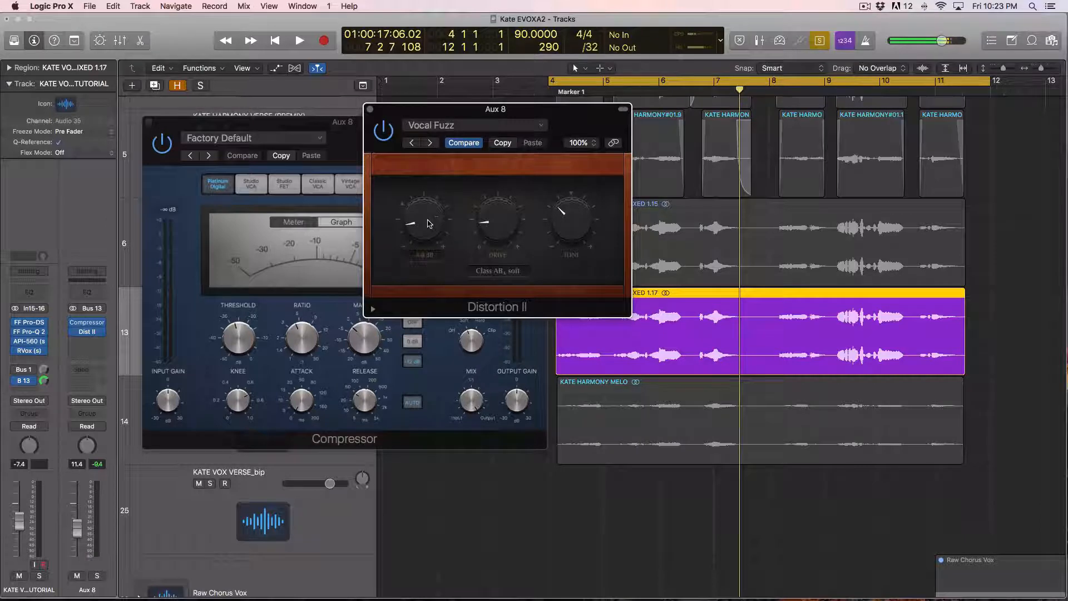
key("space")
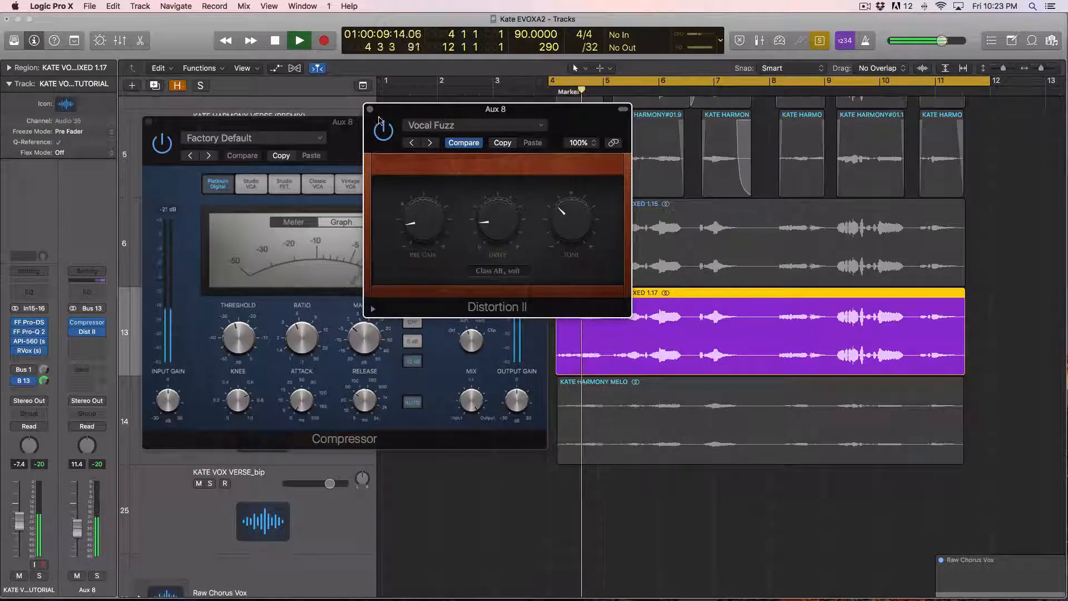
key("space")
left_click(369, 109)
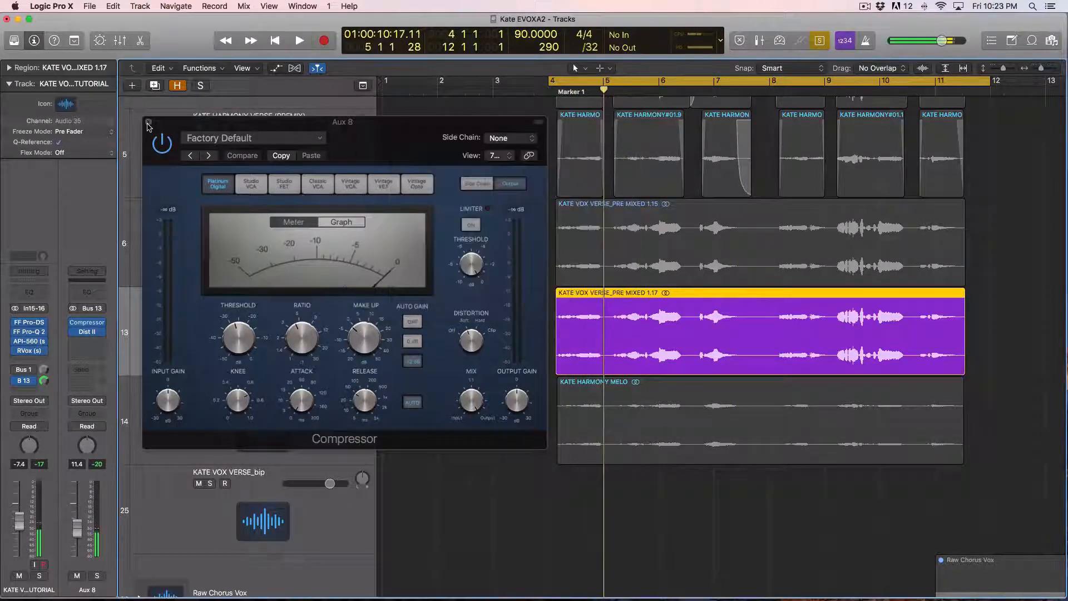
Step: Add a second Compressor after Distortion II on Aux 8 and switch its circuit type to Studio VCA
left_click(148, 123)
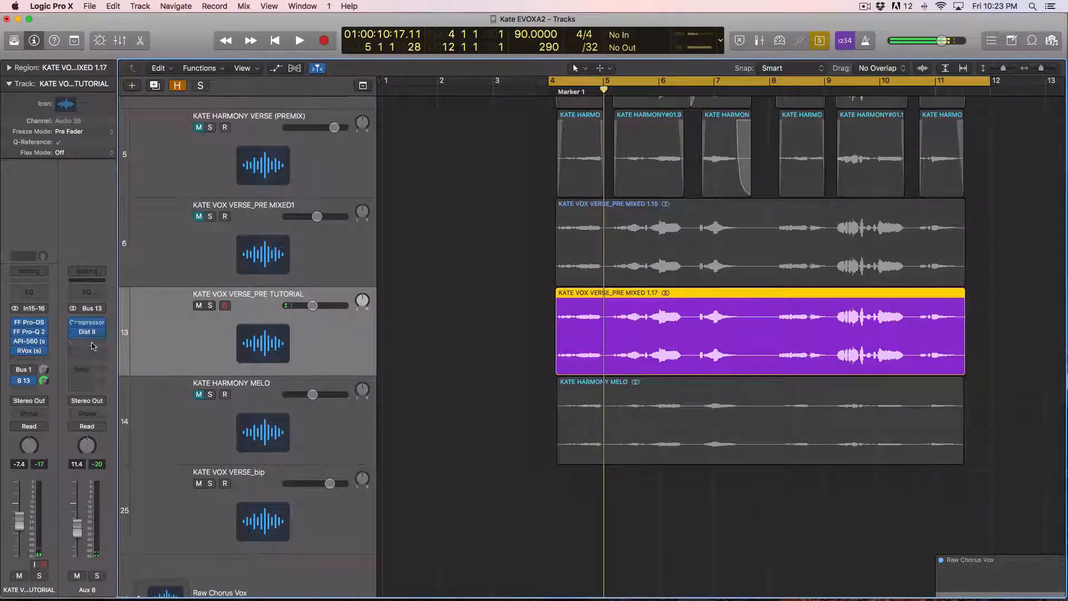
left_click(90, 342)
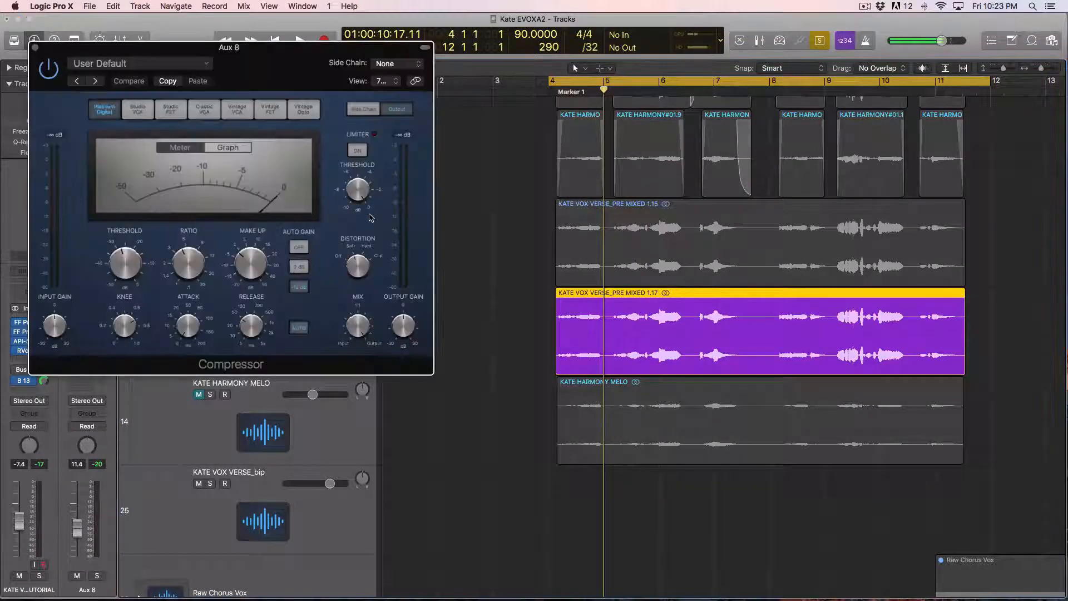
left_click_drag(229, 49, 327, 184)
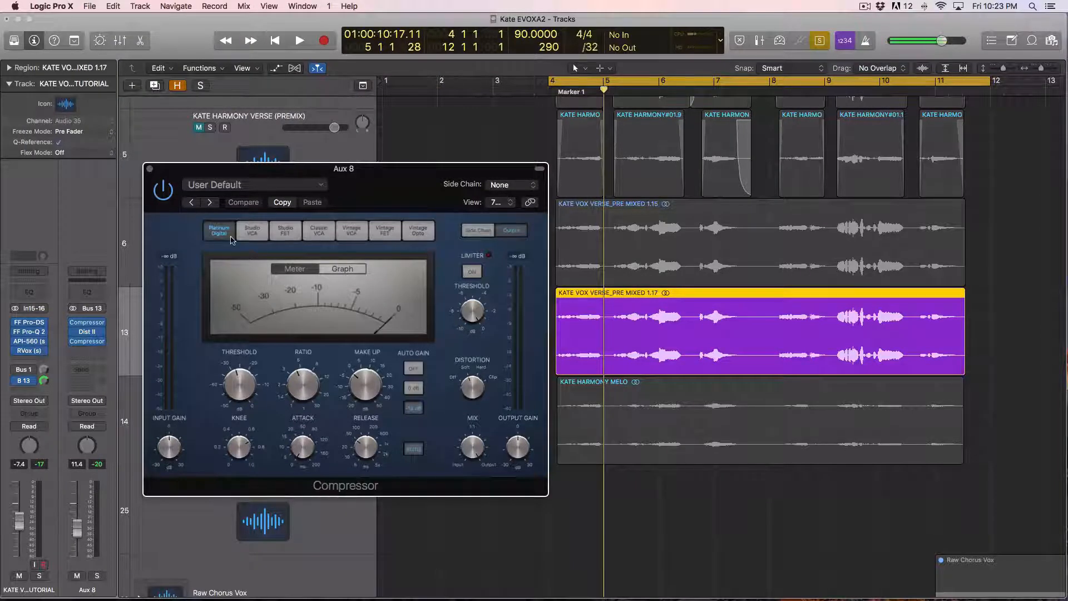
left_click(310, 233)
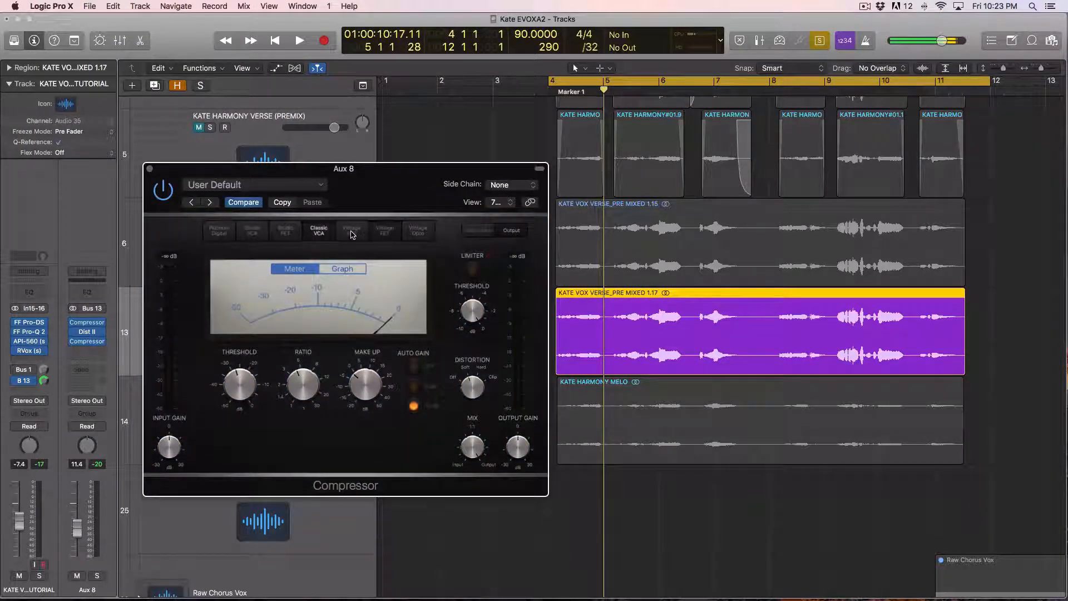
left_click(352, 232)
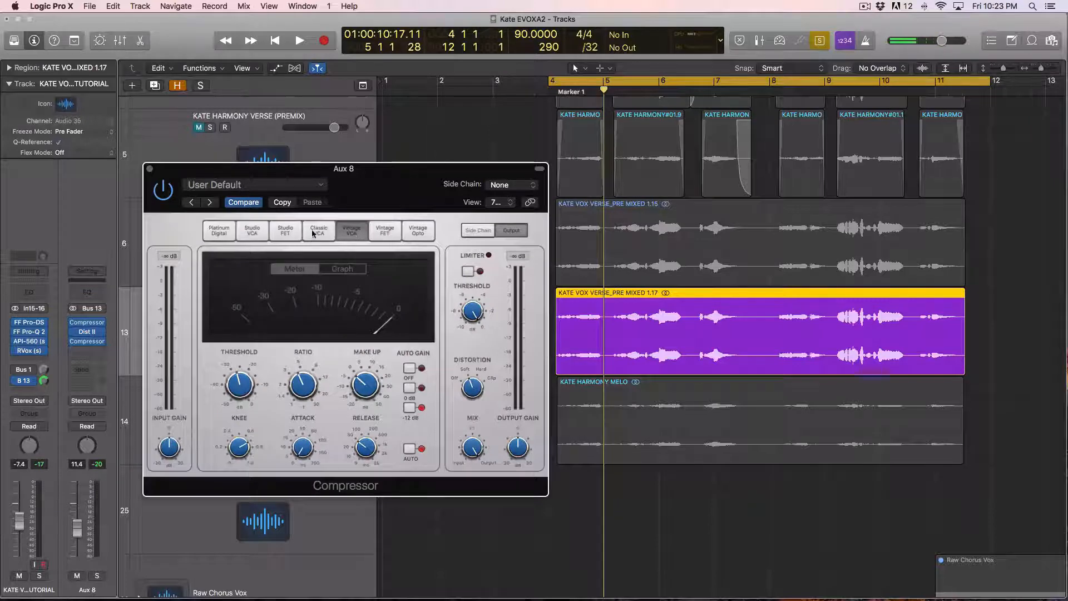
left_click(263, 234)
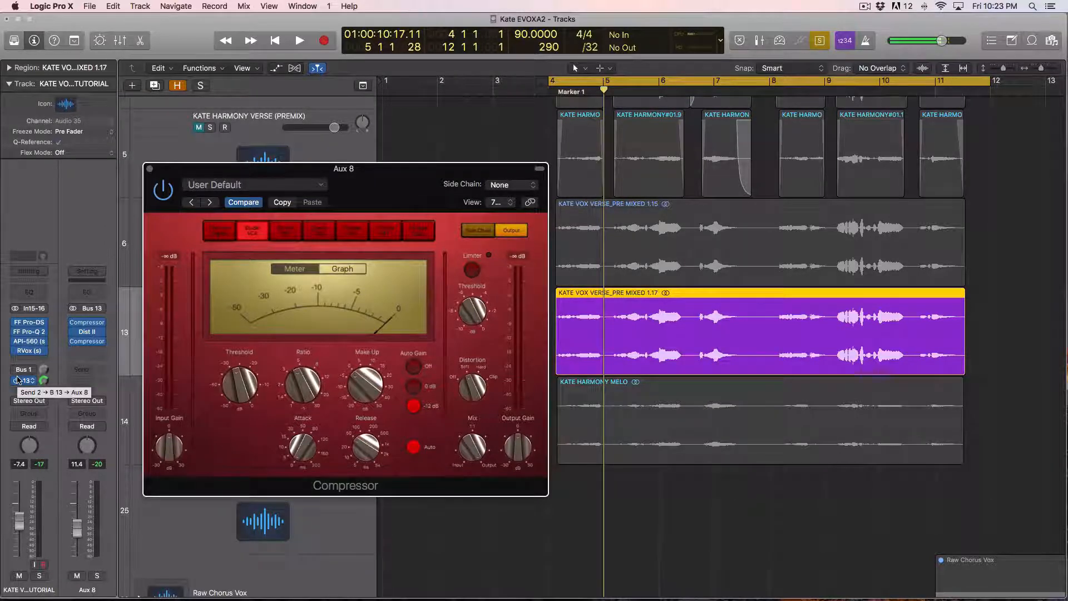
Step: Adjust the second Compressor's Threshold, Ratio, Make Up, Attack and Release during playback, with the Ratio at 3.7:1 and Make Up at -4.5 dB
key("space")
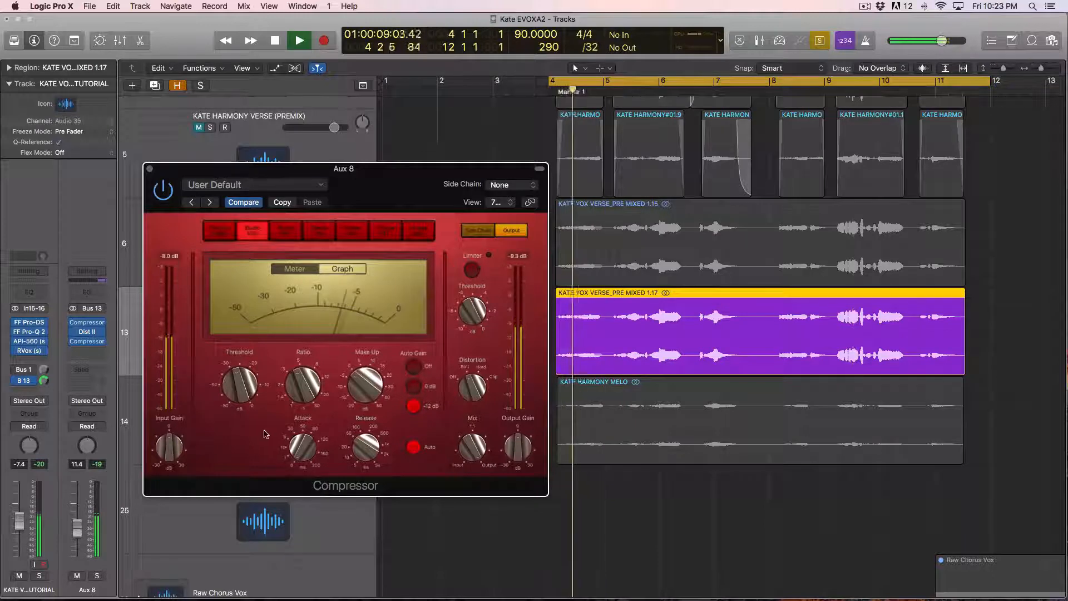
mouse_move(240, 365)
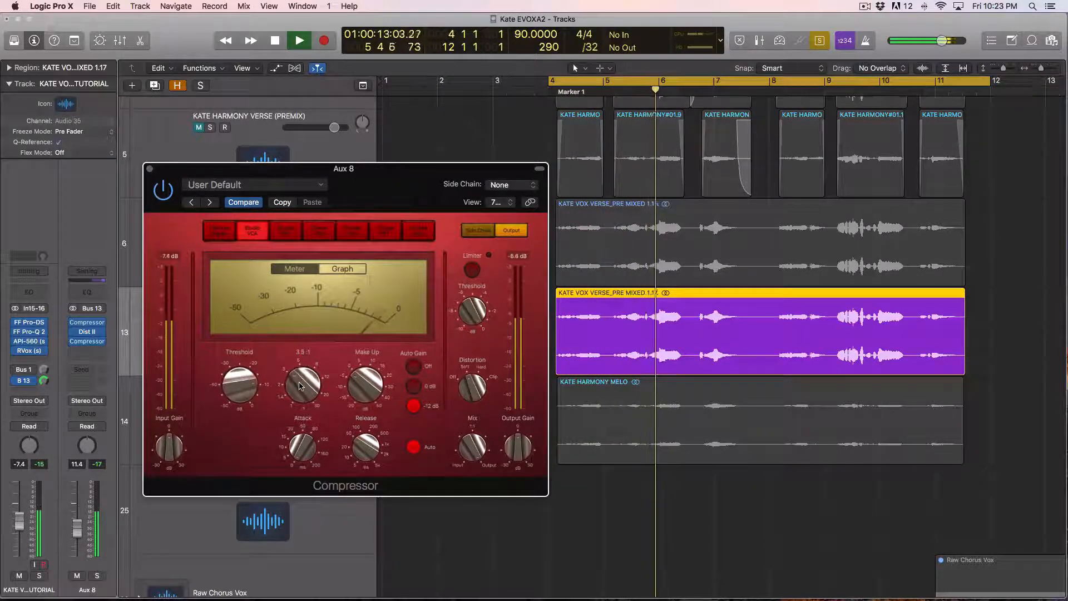
mouse_move(364, 390)
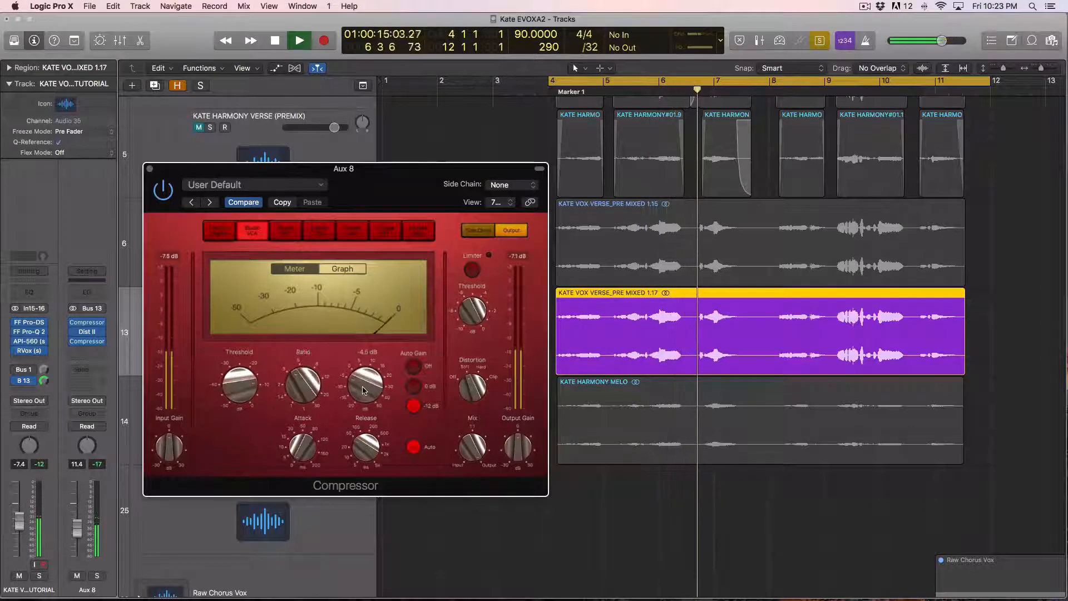
left_click_drag(303, 447, 252, 421)
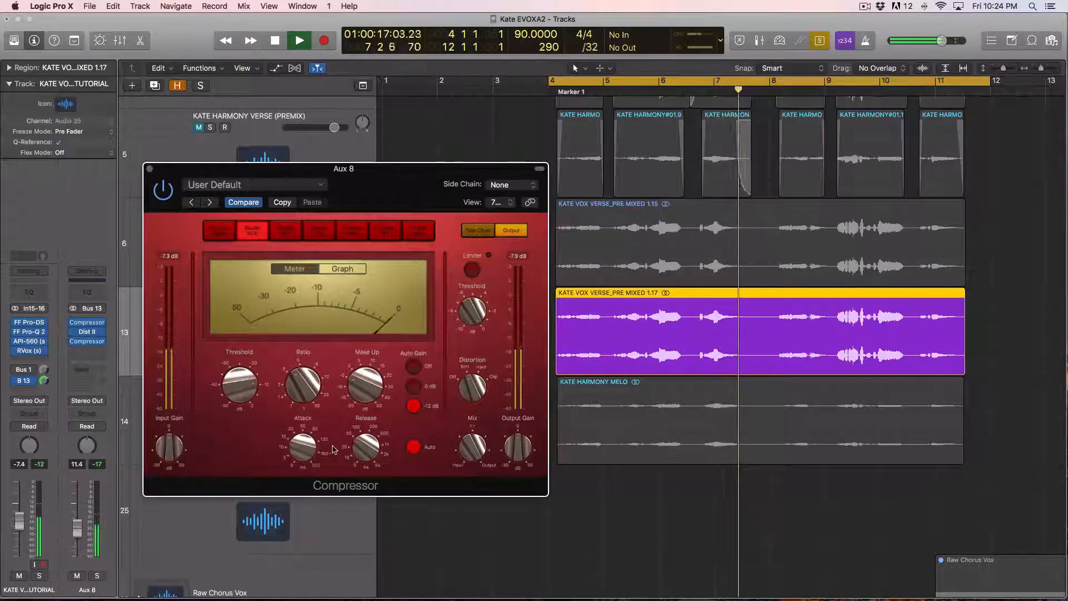
mouse_move(360, 463)
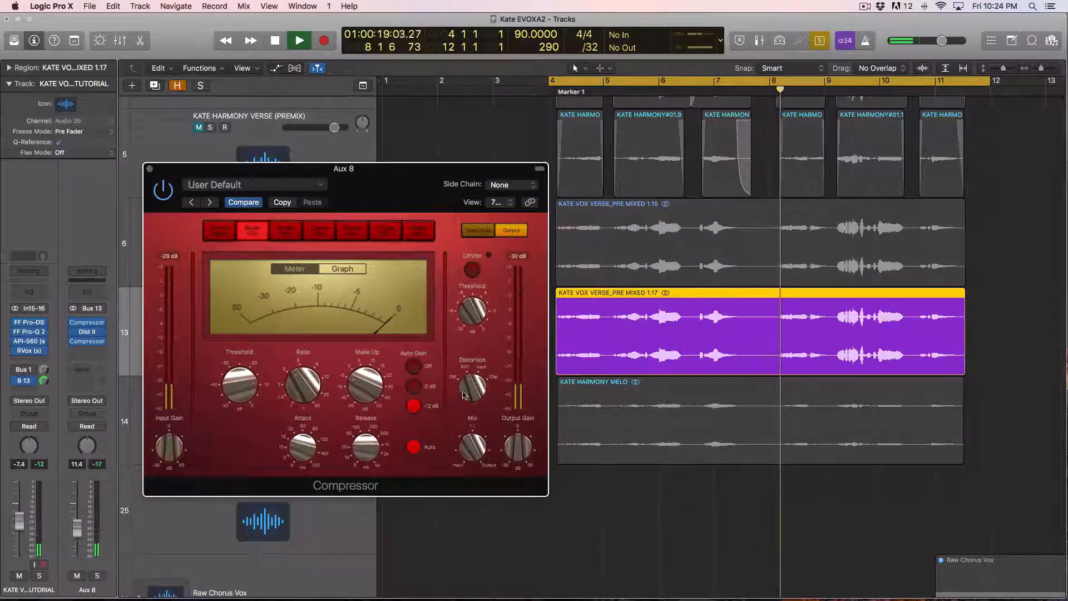
key("space")
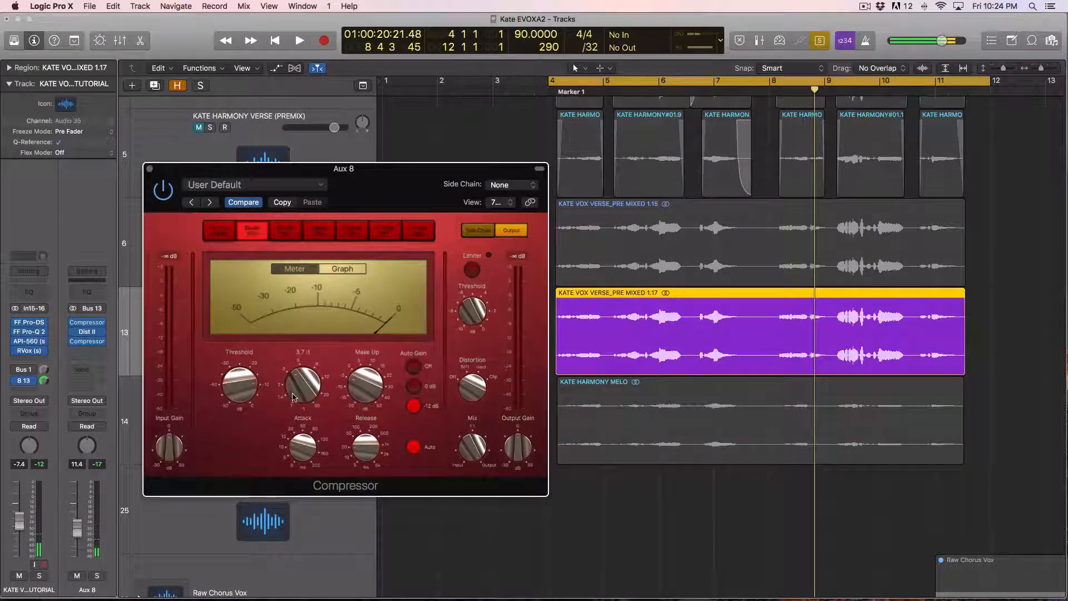
Step: Solo Aux 8 during playback, compare the second Compressor on and off, and refine its Threshold and a Ratio of 3.9:1
key("space")
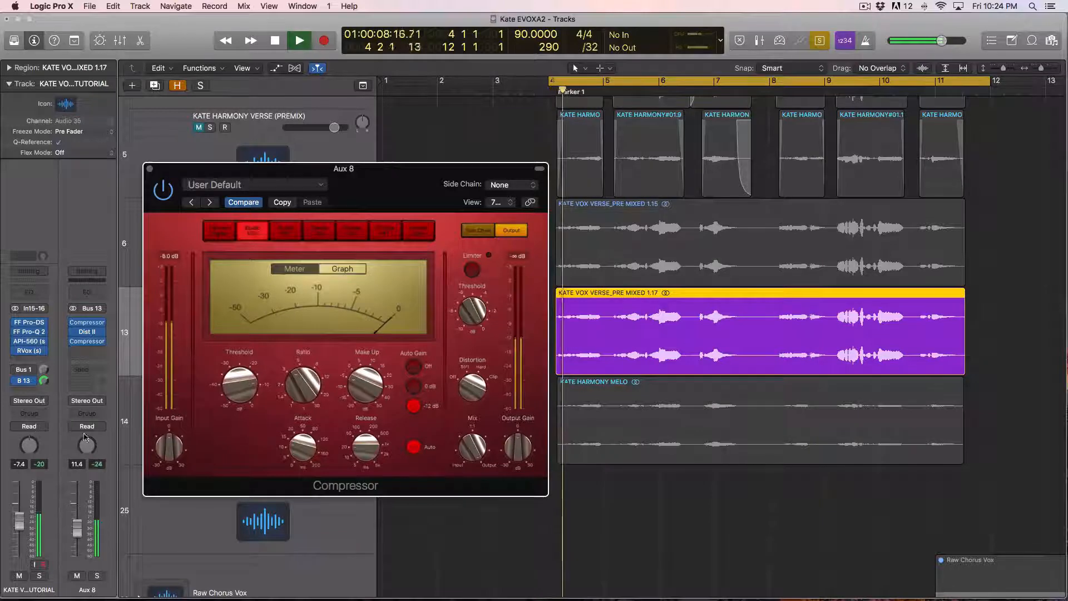
left_click(97, 575)
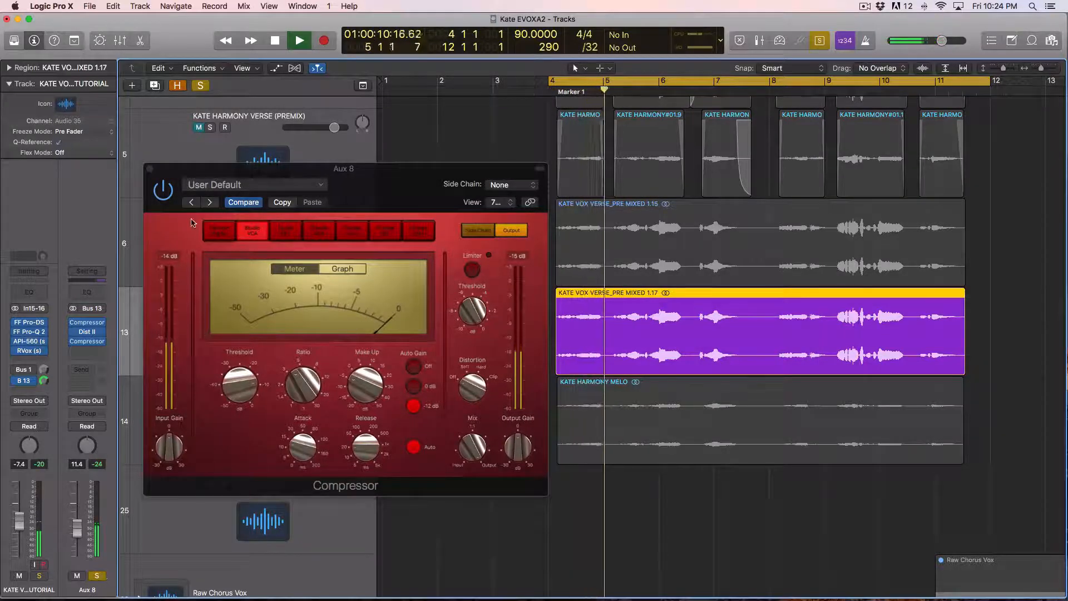
left_click(167, 192)
left_click(167, 193)
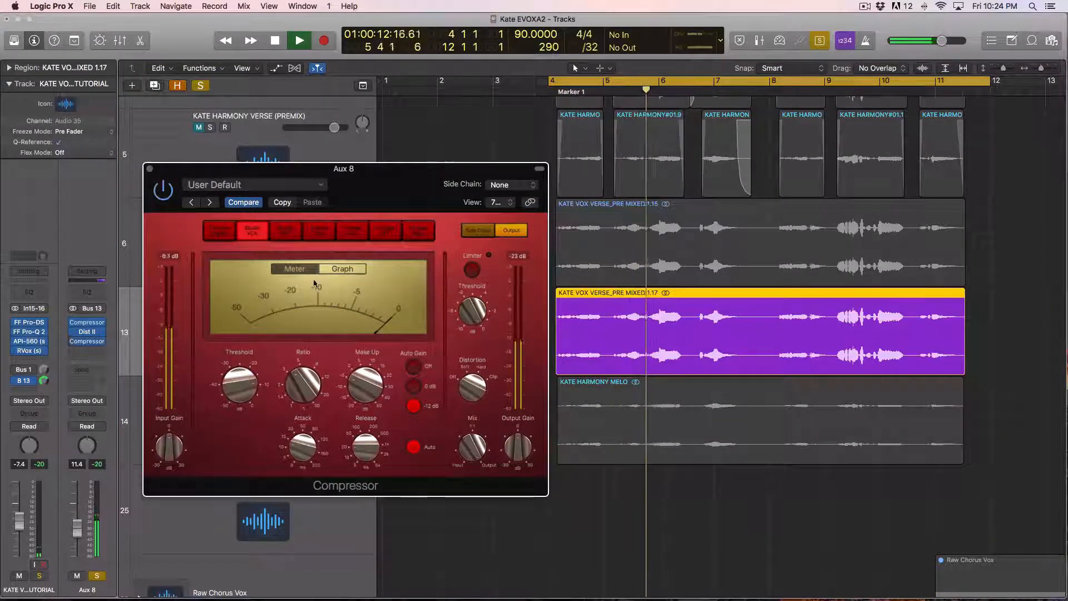
left_click_drag(244, 386, 299, 391)
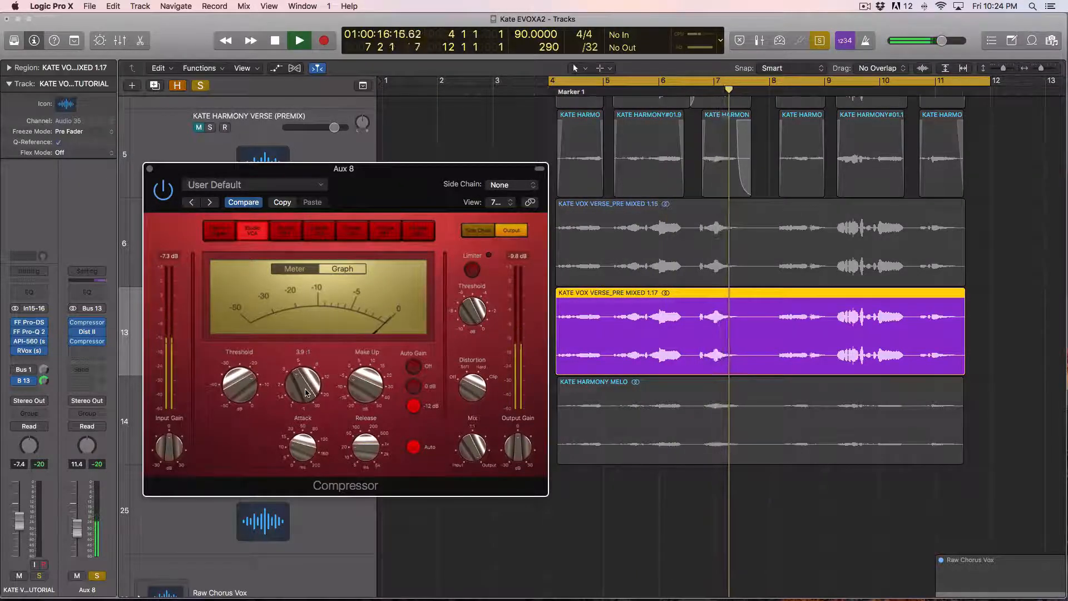
Step: Adjust the first Compressor's Limiter Threshold with Mix at 100%, stop playback, and close its window
left_click(85, 324)
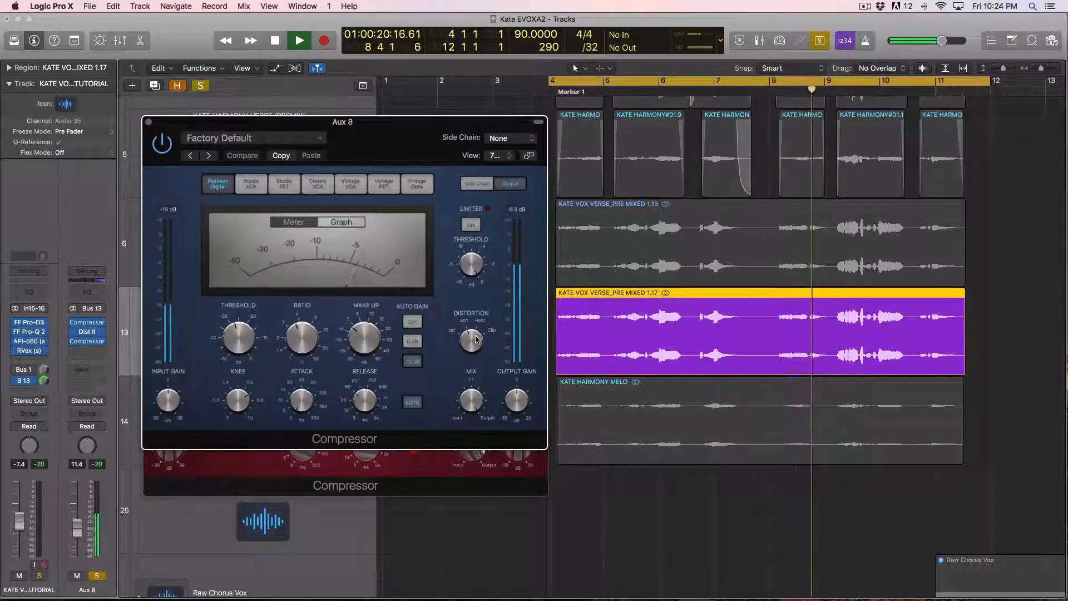
left_click_drag(475, 266, 476, 273)
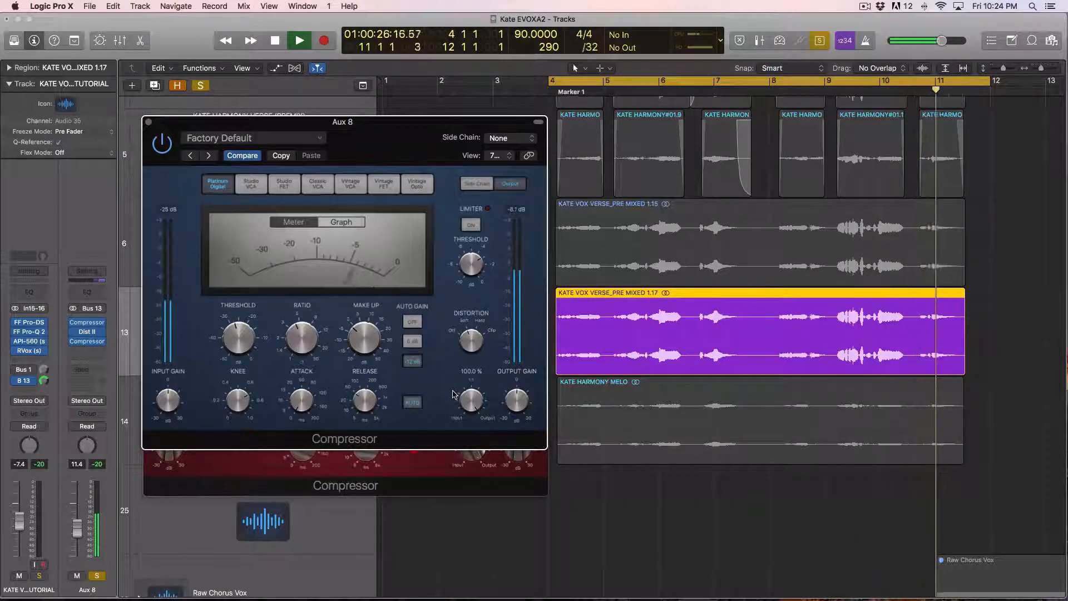
key("space")
left_click(149, 122)
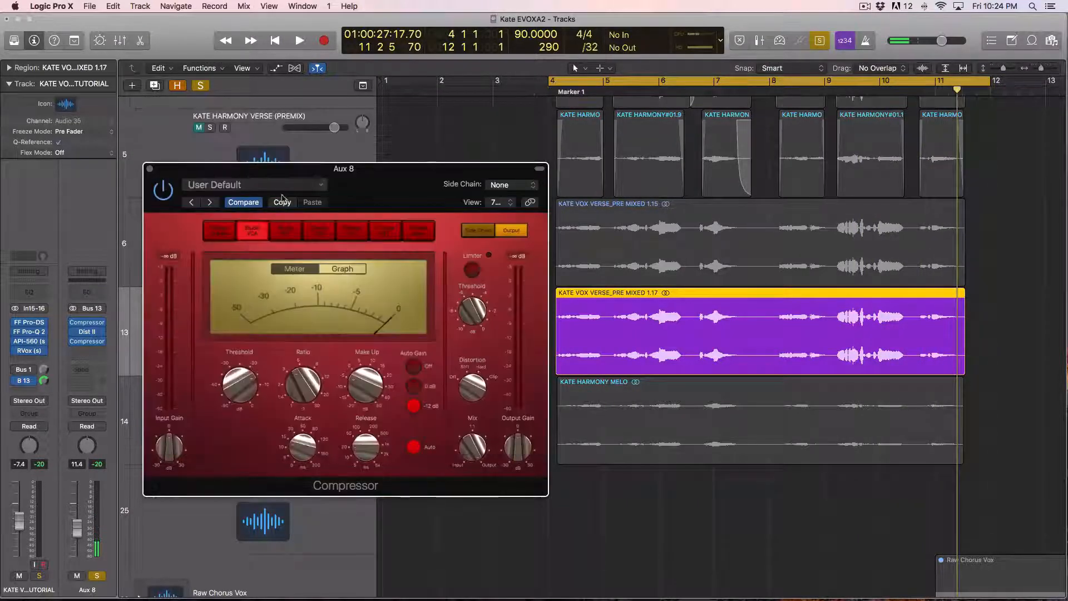
Step: Bypass the second Compressor and unsolo Aux 8
left_click(273, 185)
left_click(100, 585)
left_click(97, 576)
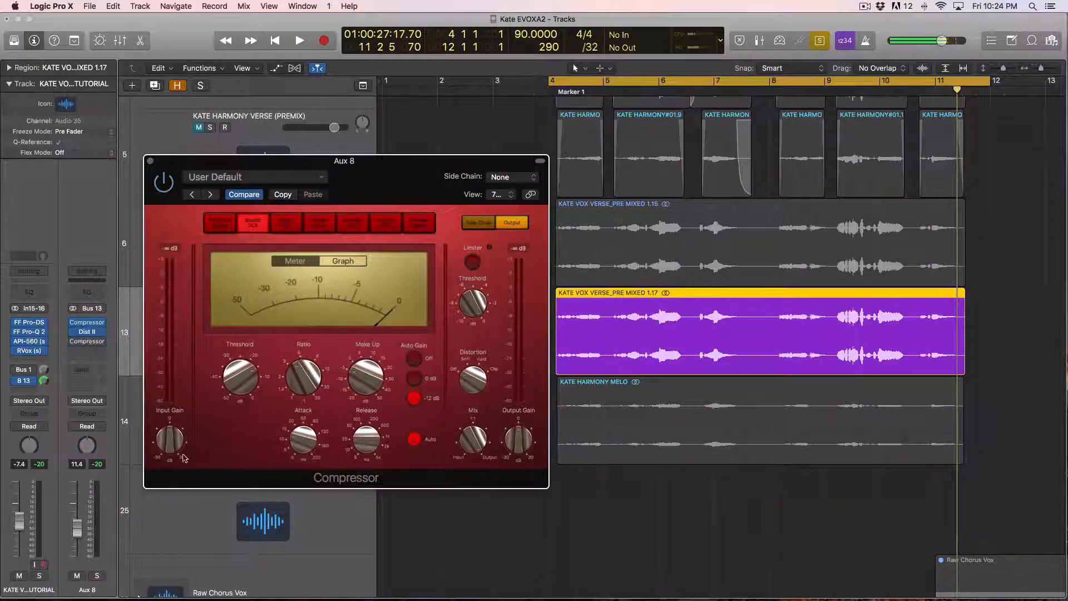
Step: Reopen the first Compressor and arrange both Compressor windows side by side
left_click(89, 331)
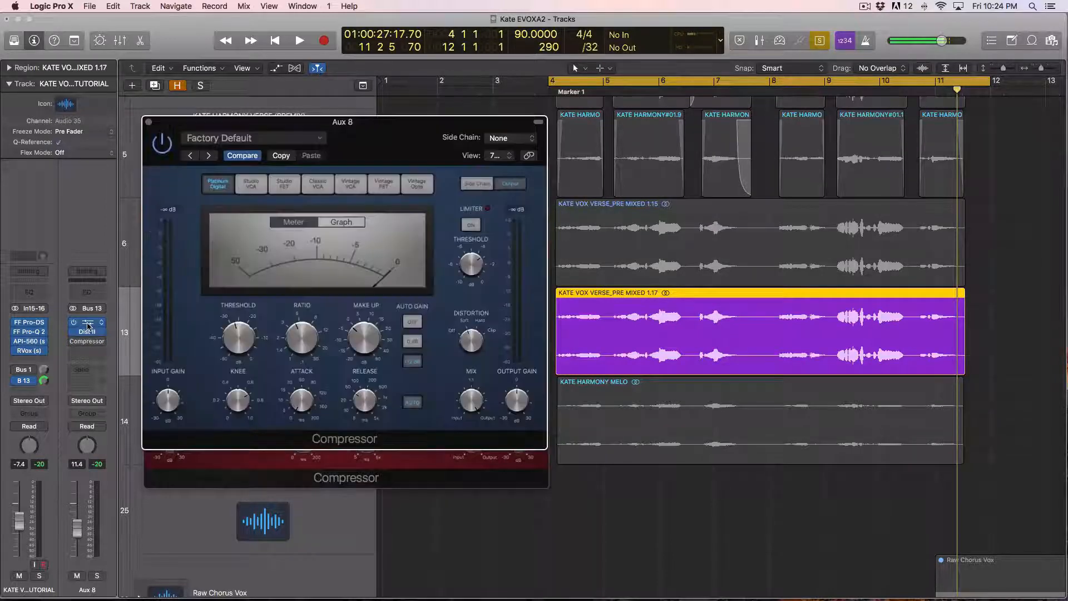
left_click(218, 138)
left_click(325, 126)
left_click_drag(324, 126, 254, 141)
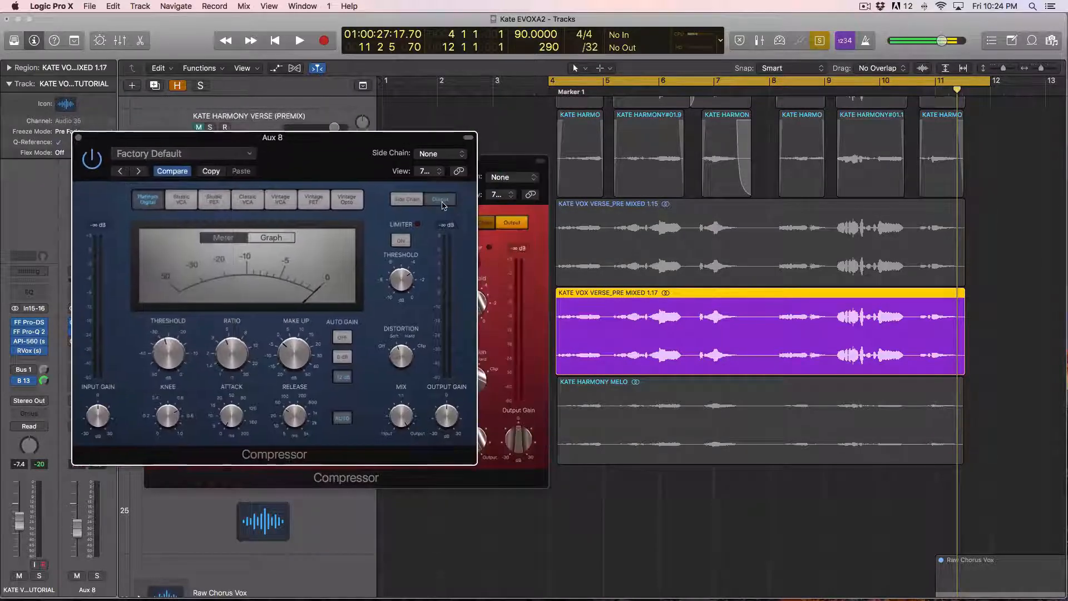
left_click_drag(514, 160, 875, 122)
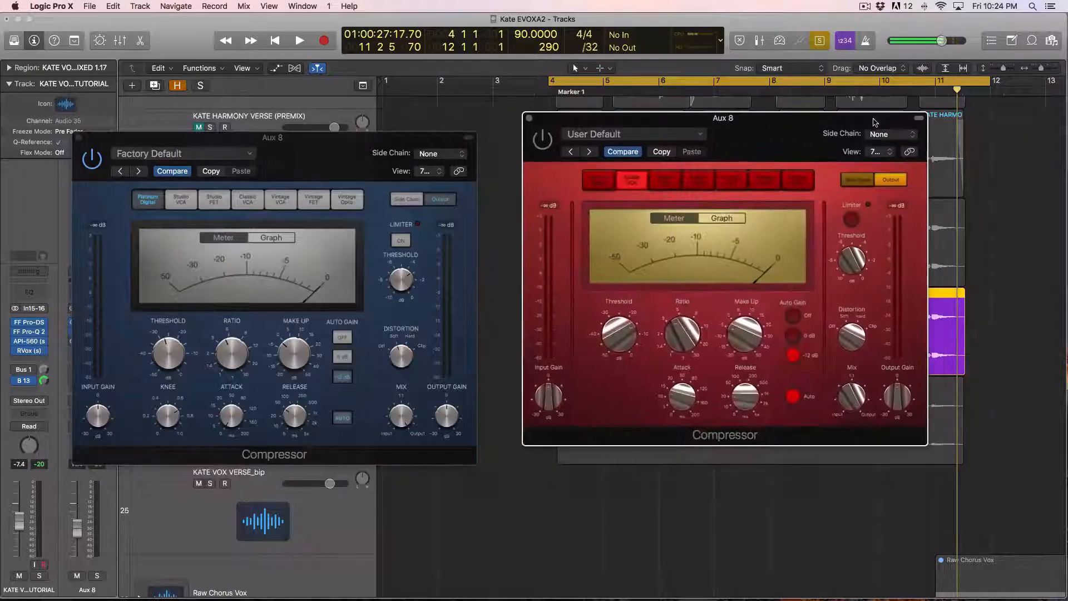
Step: Audition Aux 8 soloed, turn the second Compressor back on during playback, and unsolo the channel after stopping
left_click(97, 576)
key("space")
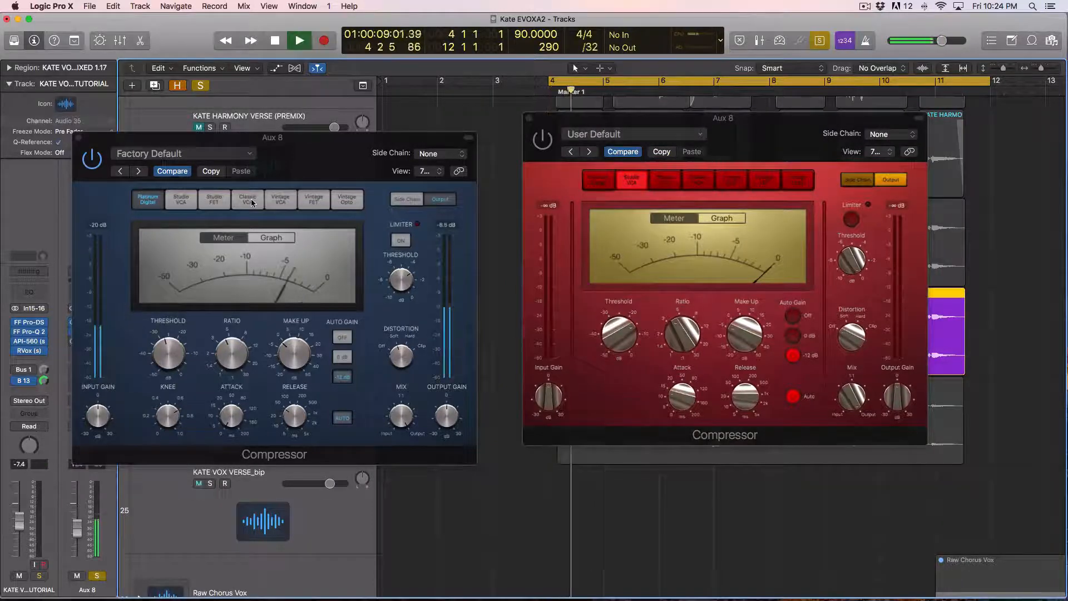
left_click(542, 144)
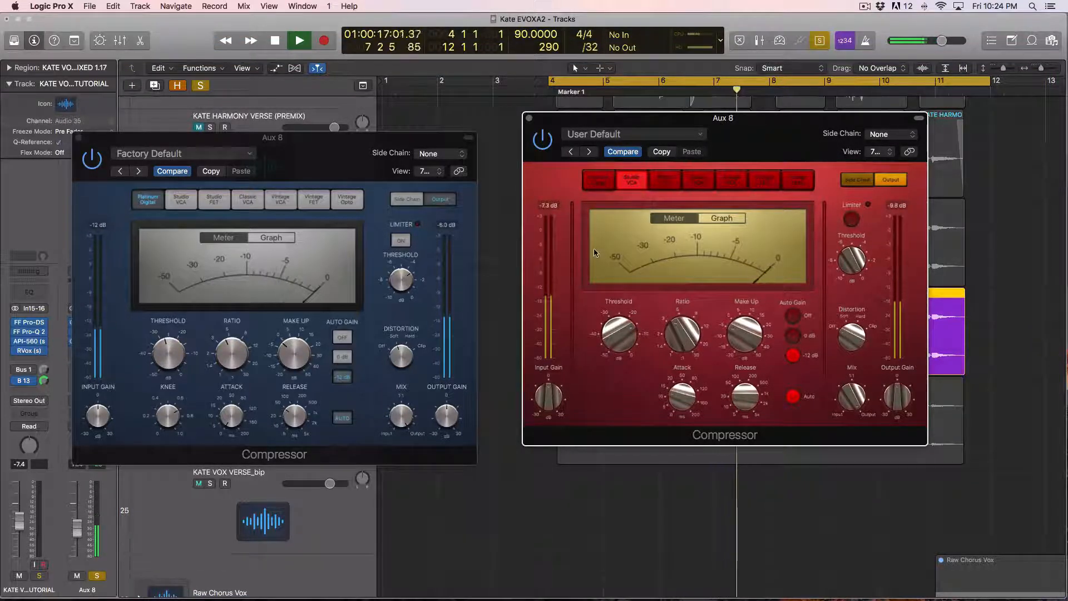
key("space")
left_click(97, 575)
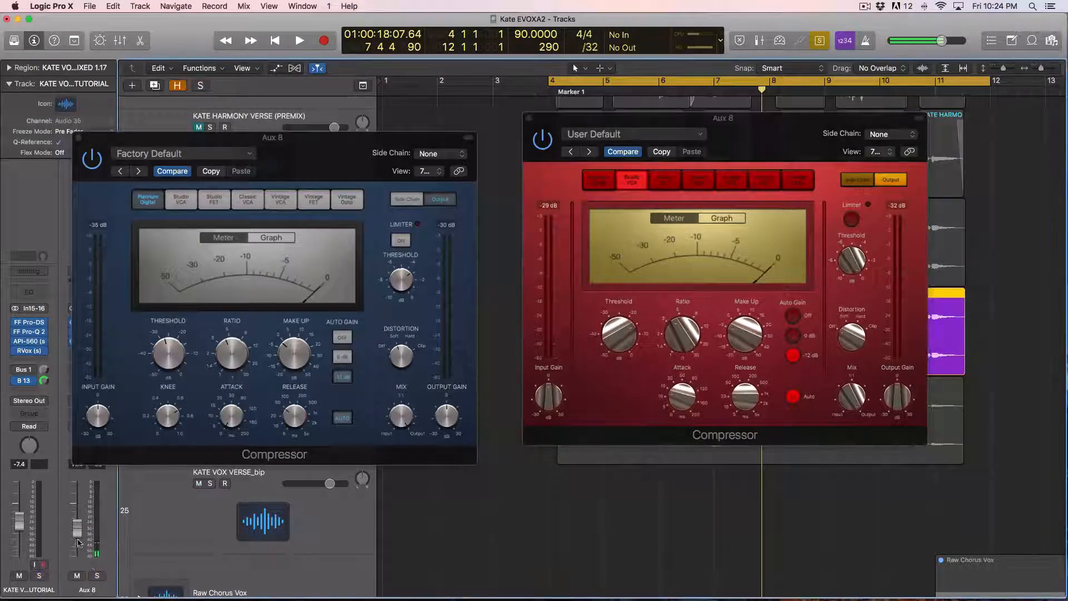
Step: Set Aux 8's volume to -8.0 dB while auditioning with the cycle off, and close both Compressor windows
left_click(556, 82)
left_click(521, 90)
key("space")
left_click_drag(381, 146, 419, 124)
mouse_move(595, 122)
left_mouse_down()
mouse_move(185, 114)
mouse_move(616, 115)
mouse_move(594, 116)
left_mouse_up()
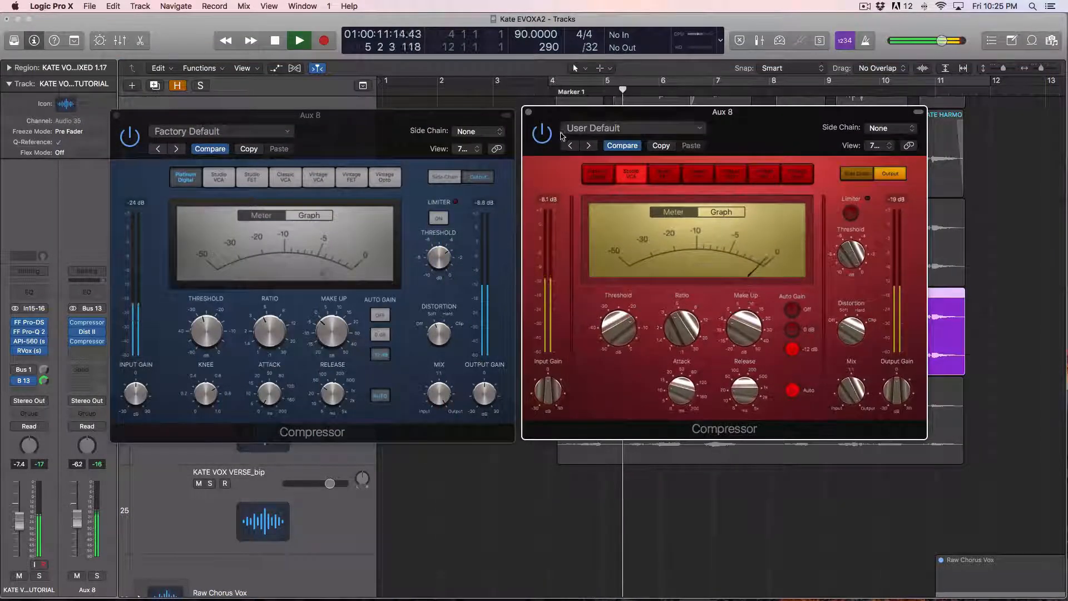
left_click(529, 112)
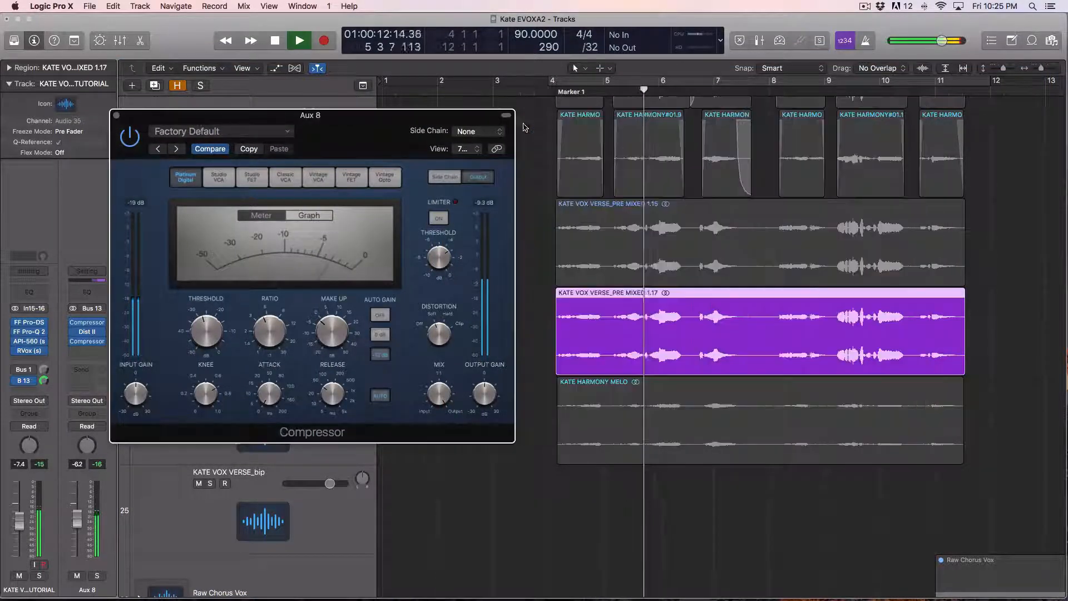
left_click(115, 116)
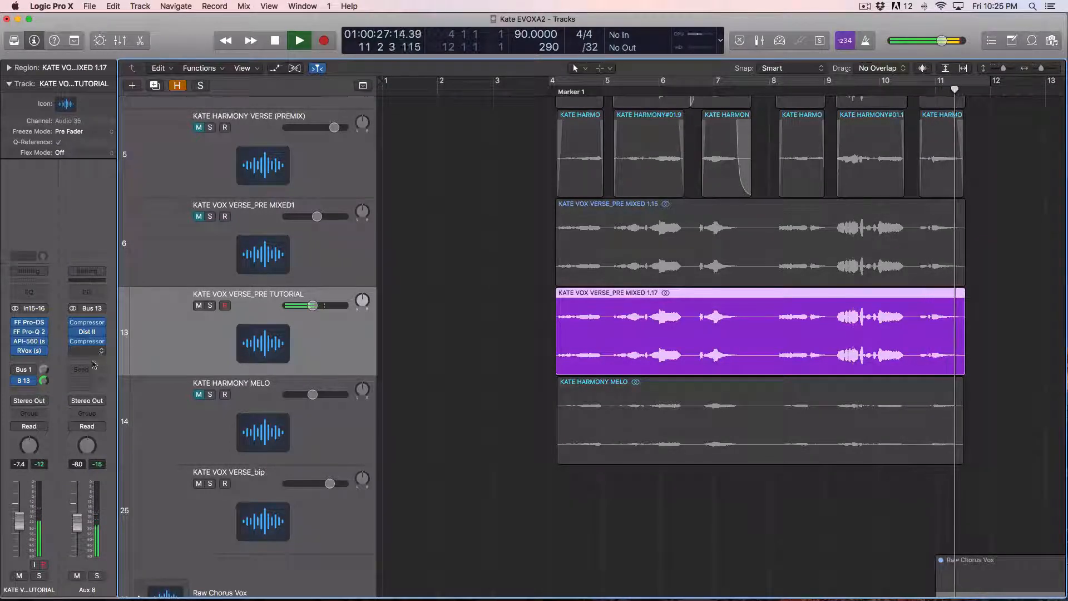
Step: Turn the cycle range back on and audition the vocal's Bus 1 send during playback
key("space")
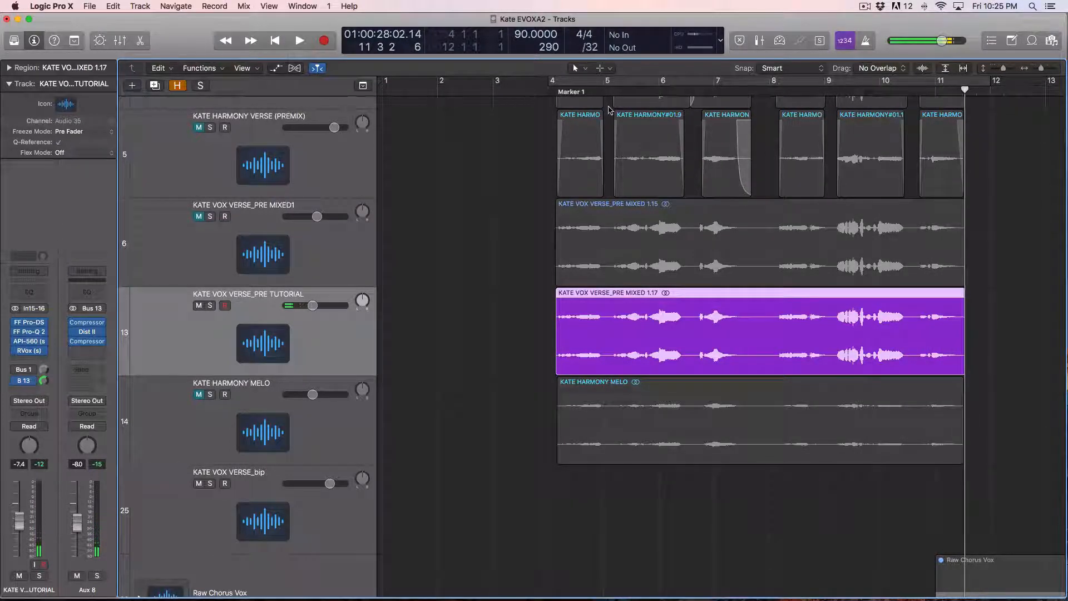
left_click(595, 85)
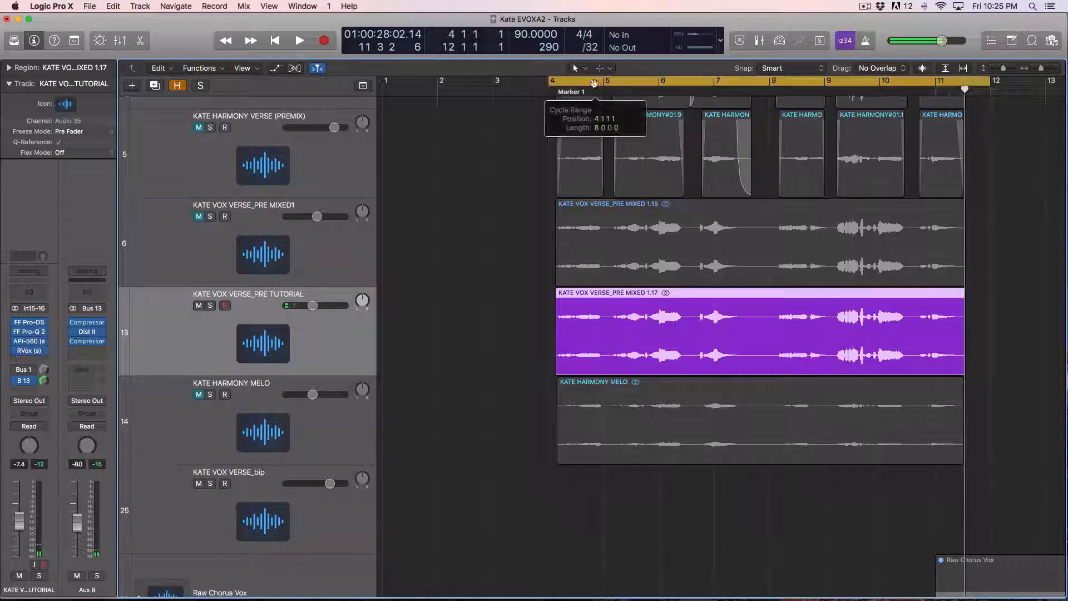
key("space")
left_click(29, 370)
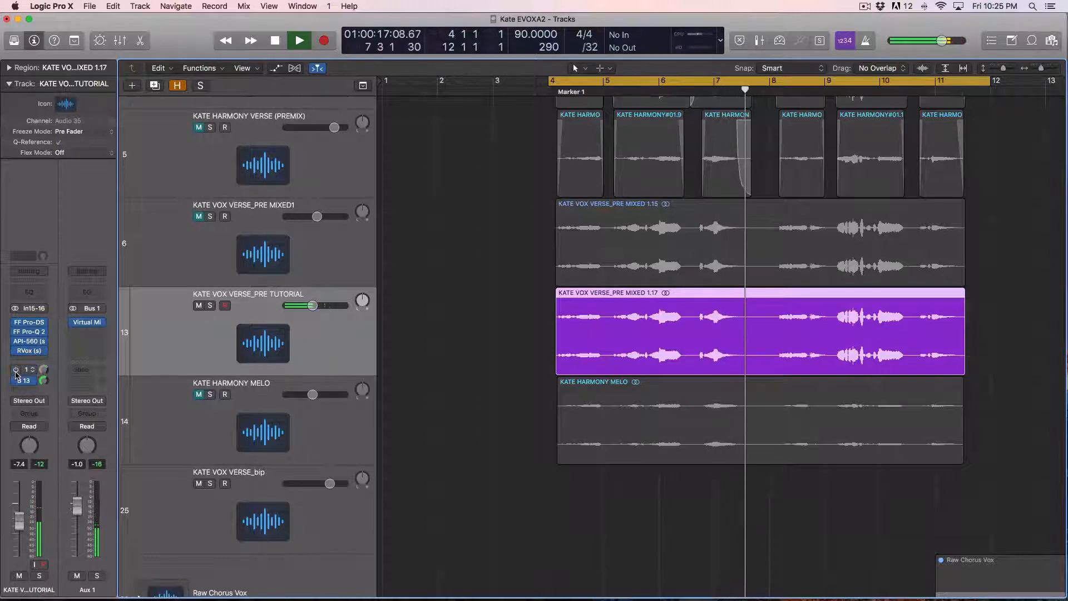
Step: Audition the vocal with only the Bus 13 send, stop playback, and re-enable the Bus 1 send
key("space")
key("space")
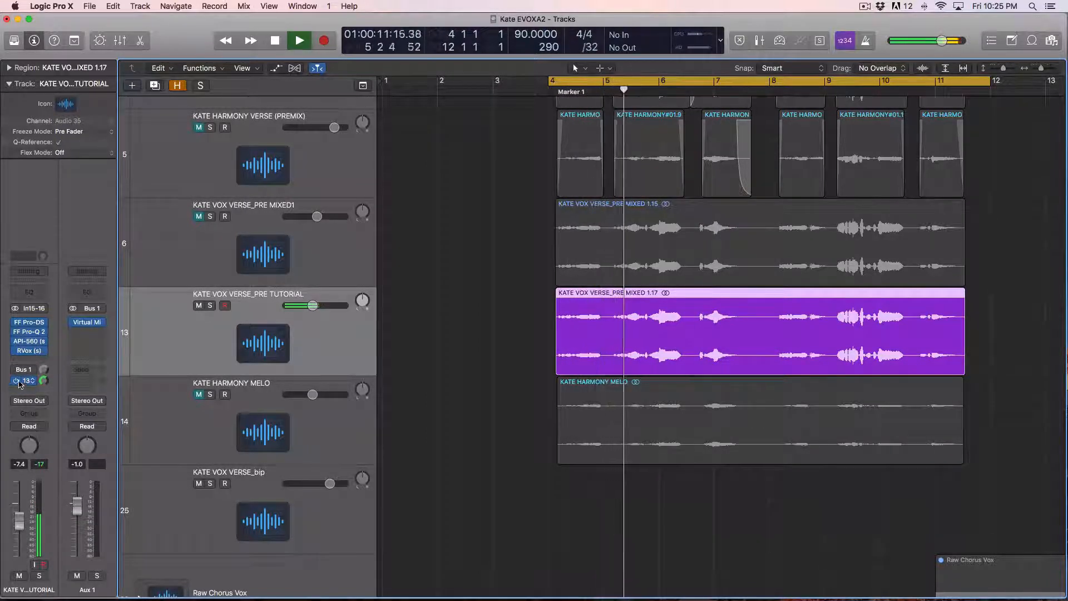
left_click(20, 383)
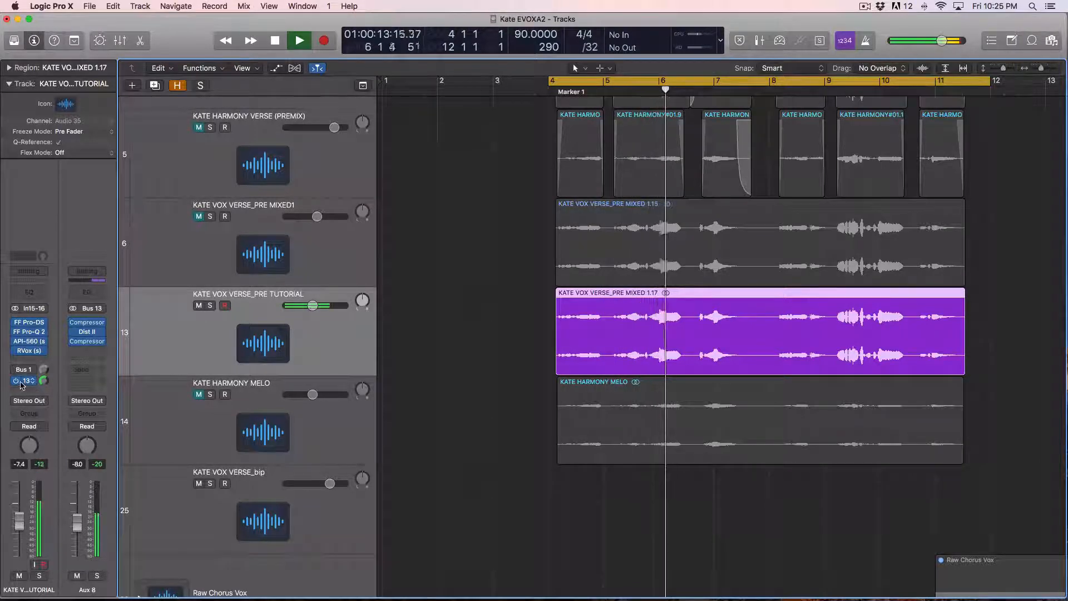
key("space")
left_click(25, 369)
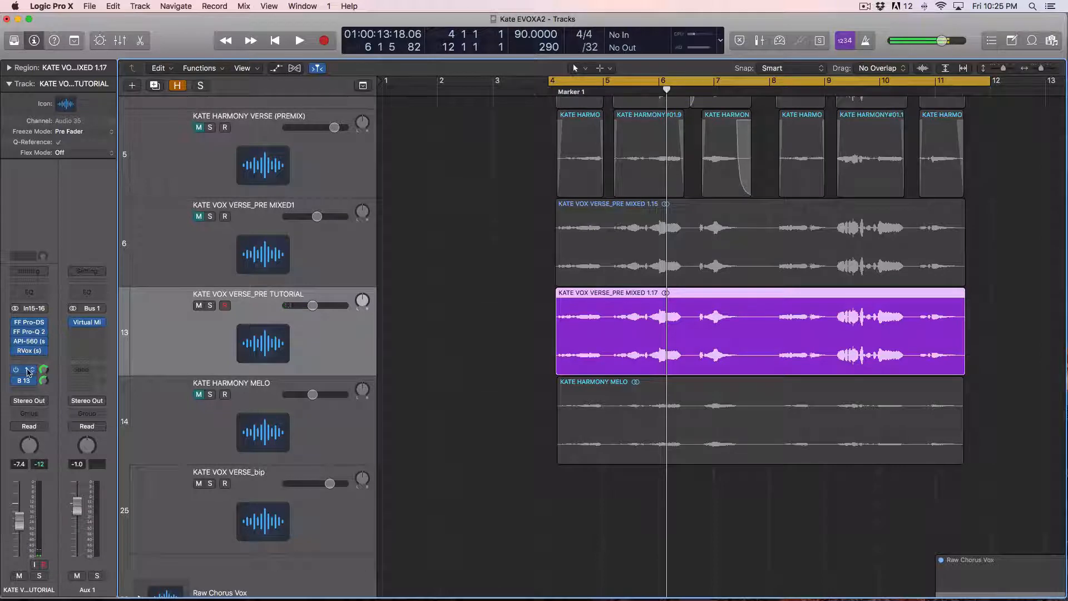
Step: Review Aux 1's Virtual Mix Rack and Aux 8's Compressor and Distortion II chain, and leave the vocal's Bus 1 send enabled
left_click(86, 322)
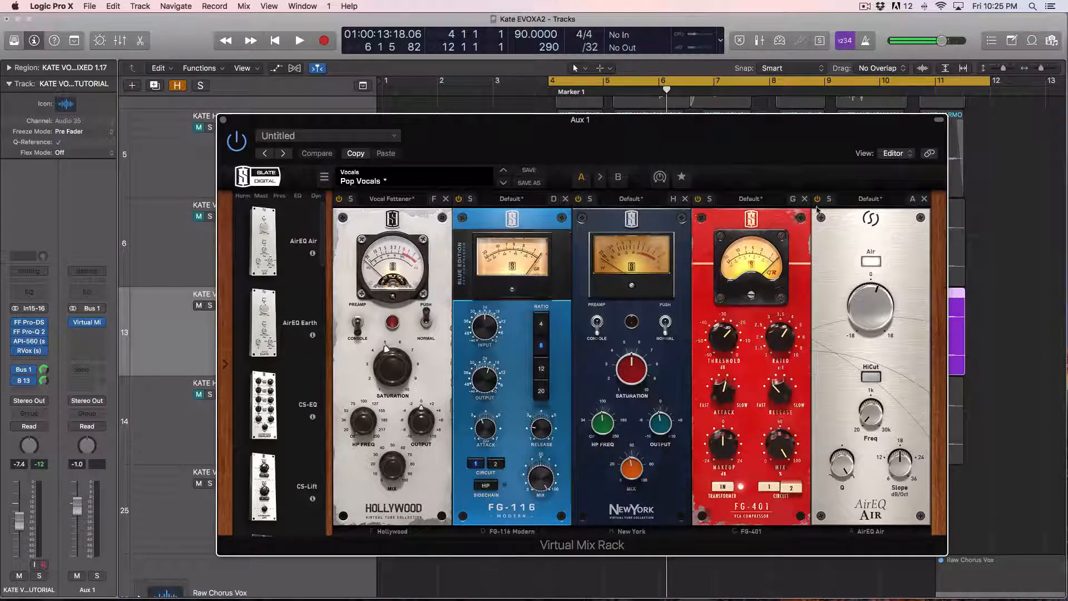
left_click(224, 121)
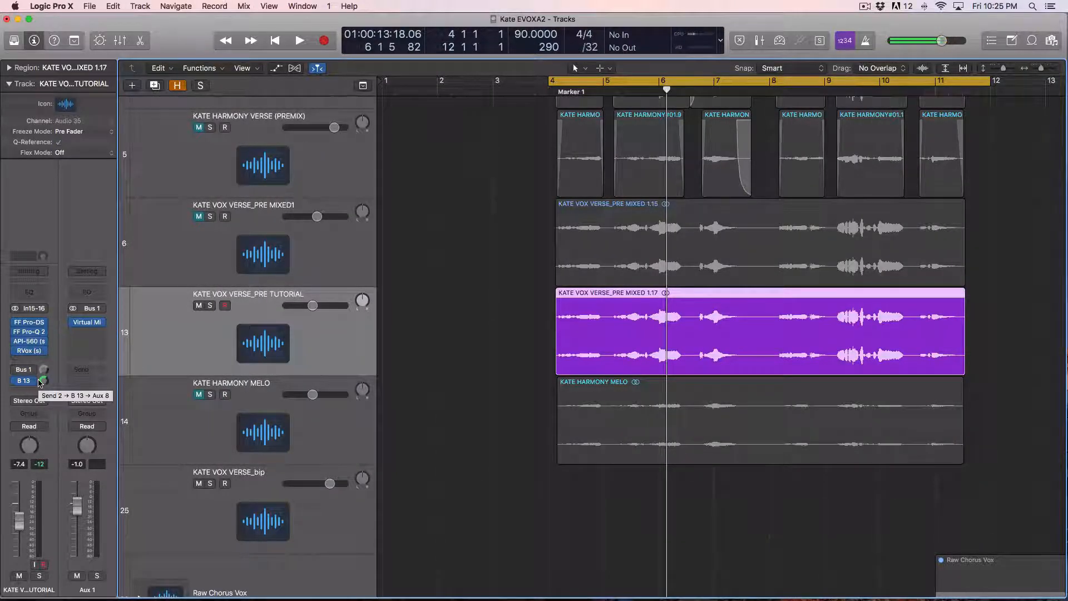
left_click(31, 384)
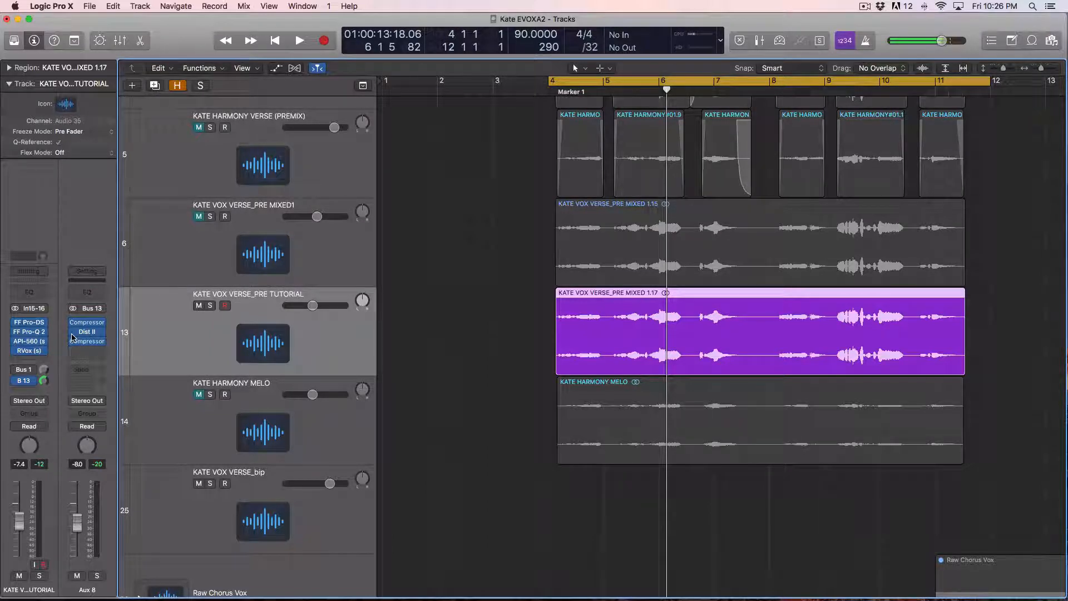
mouse_move(75, 337)
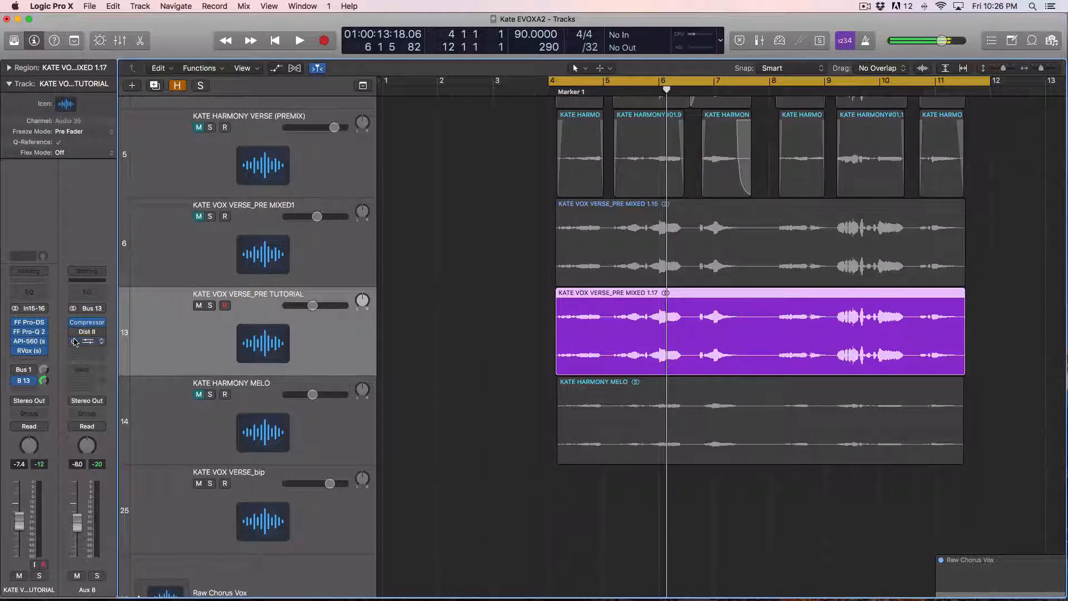
left_click(24, 370)
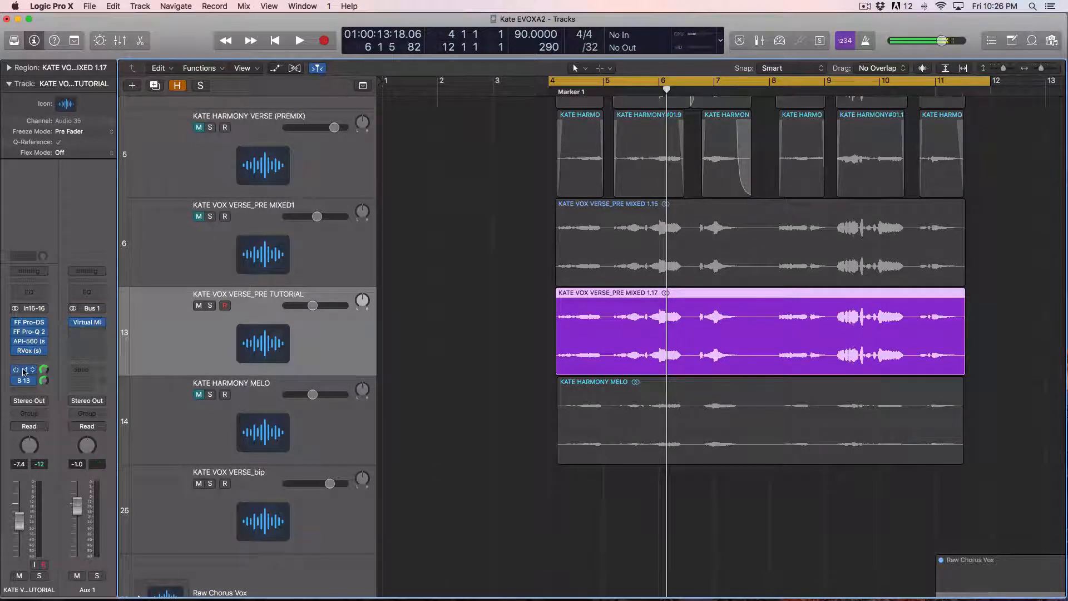
Step: Slightly lower the saturation on the Hollywood and New York modules in Aux 1's Virtual Mix Rack, and close the plug-in window
left_click(87, 325)
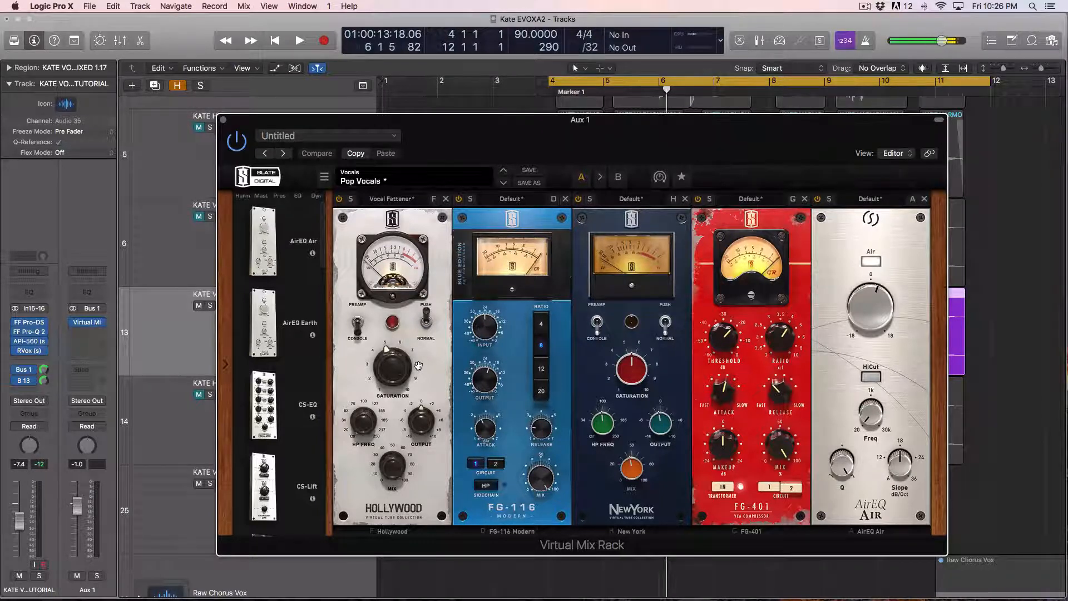
left_click_drag(406, 368, 396, 373)
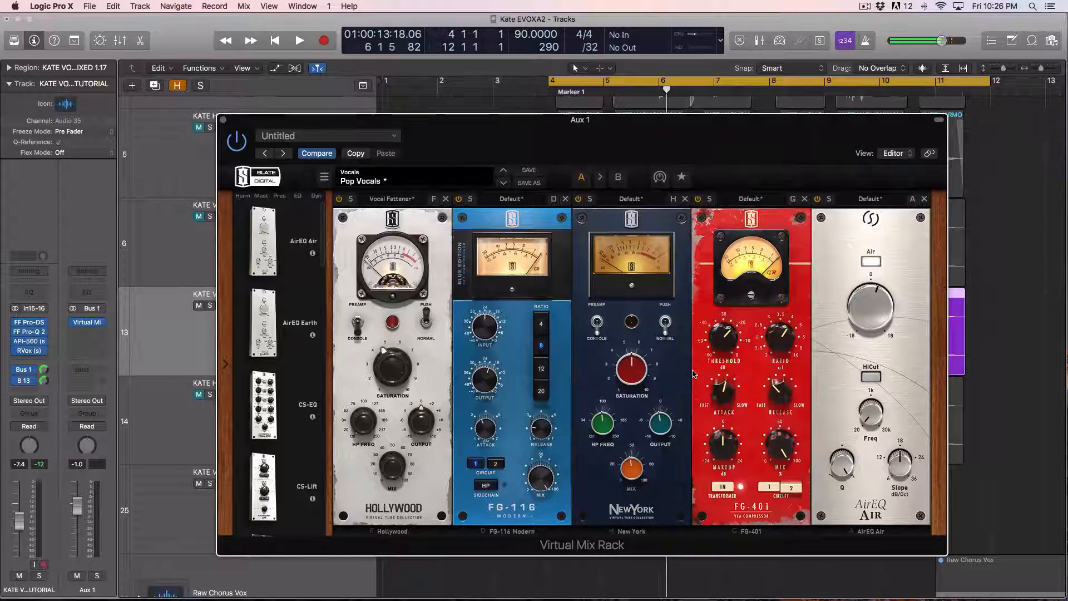
mouse_move(634, 370)
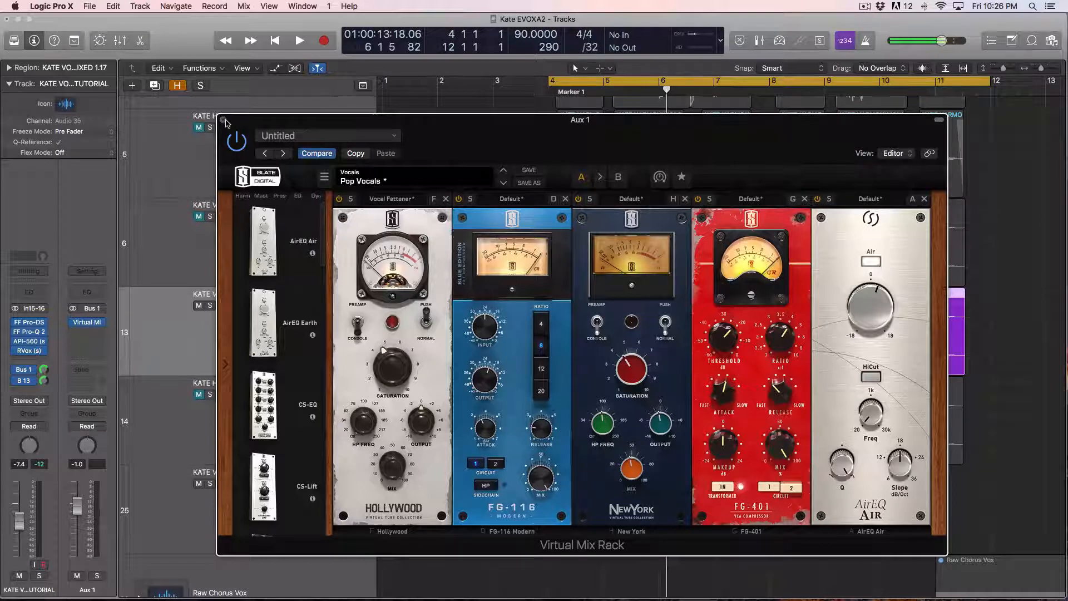
left_click(224, 120)
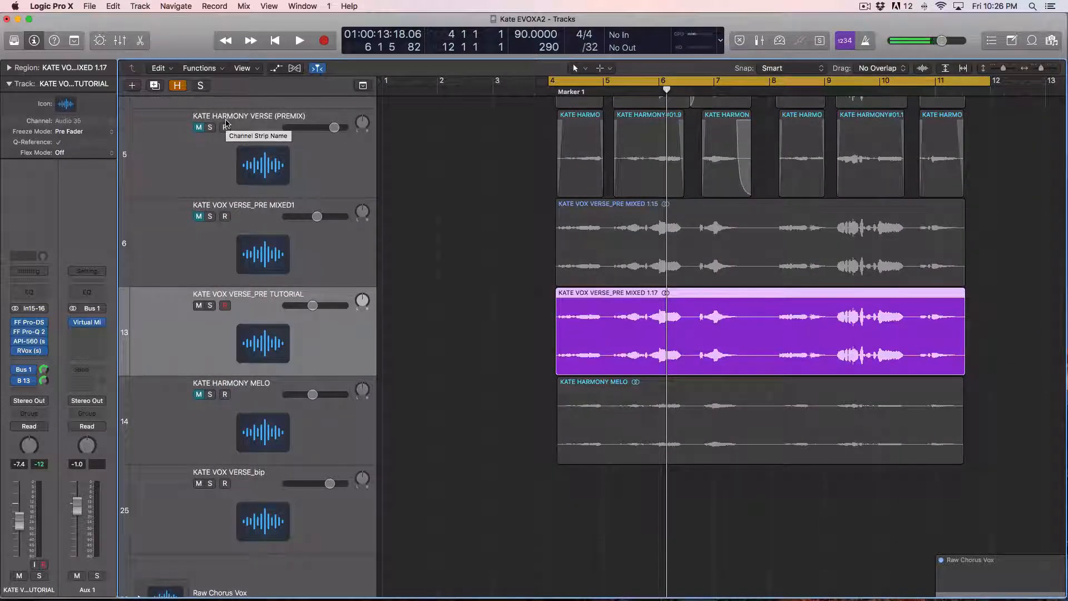